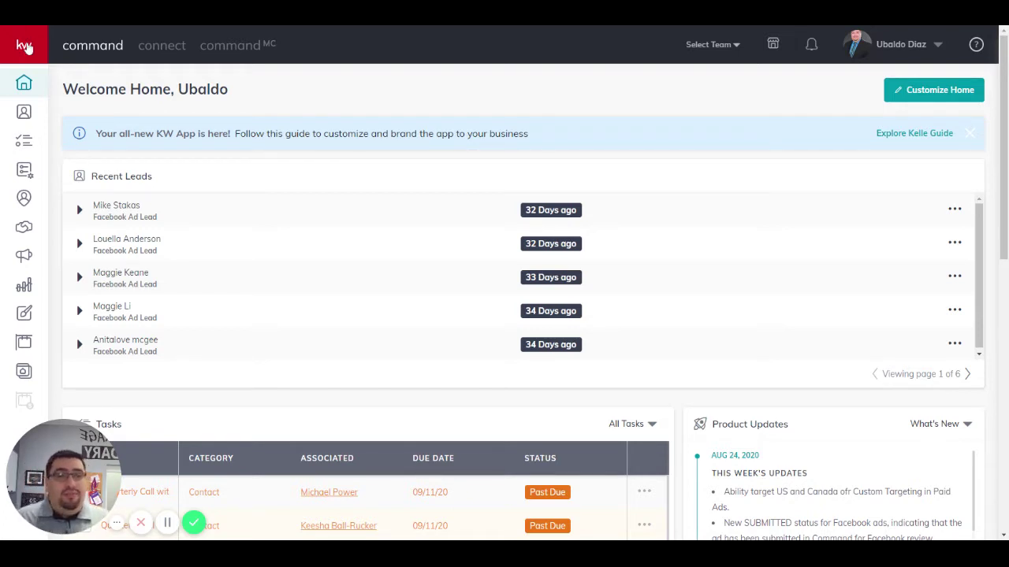
Step: Expand the left sidebar from the KW logo so every section name is listed
left_click(24, 46)
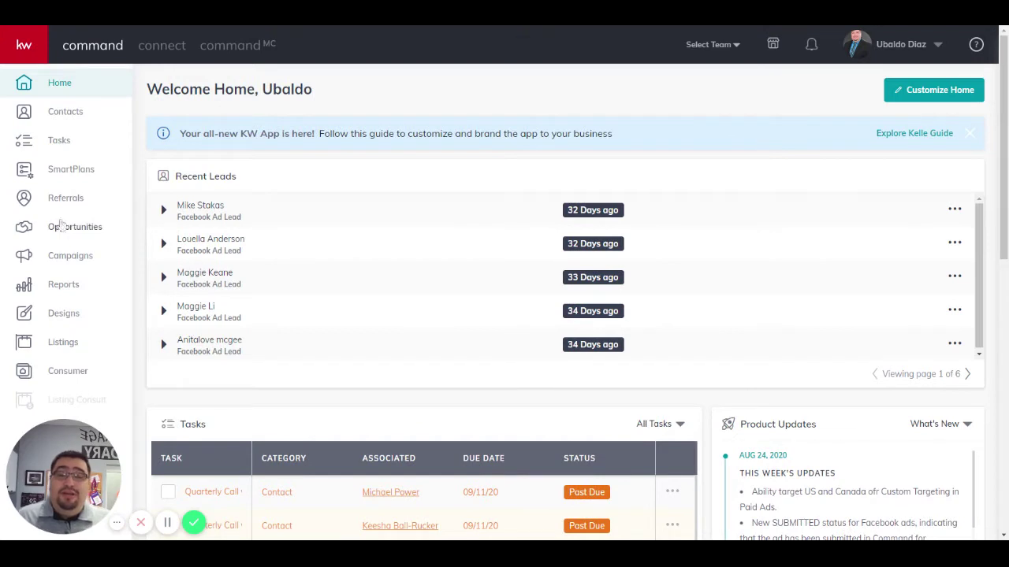
Step: Go to Designs, create a new design with Email as its type, and continue to the template choices
left_click(66, 318)
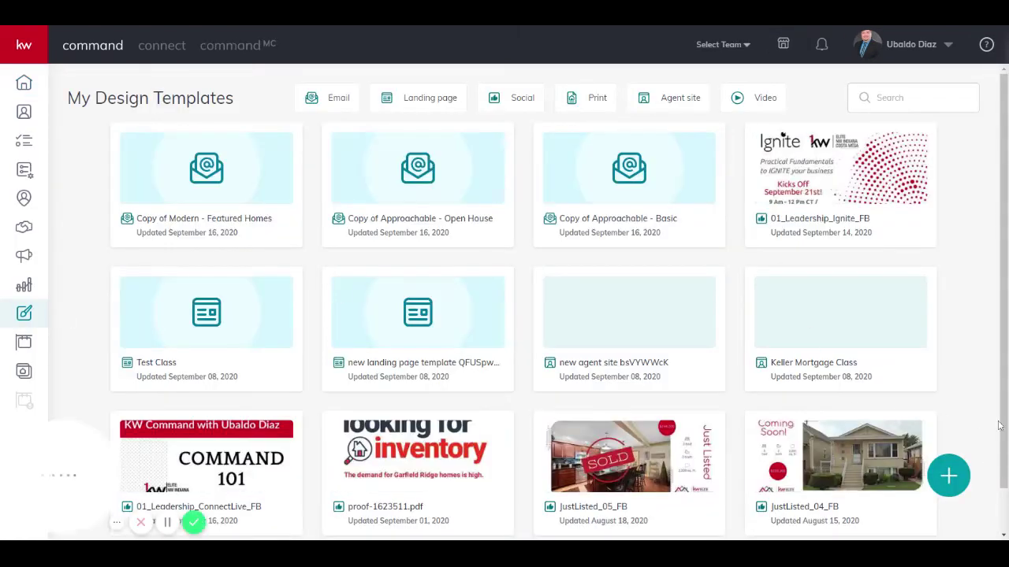
left_click(949, 479)
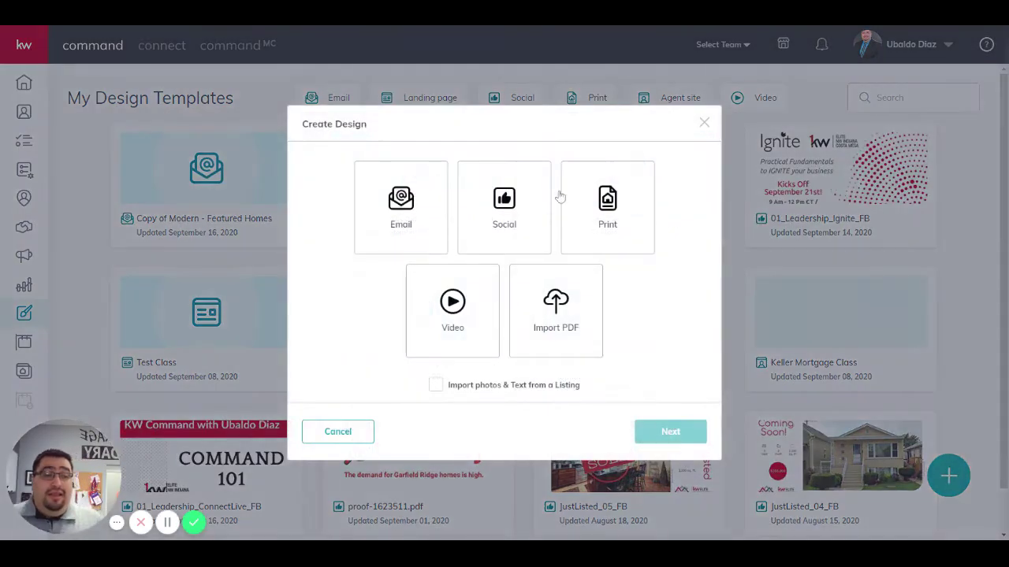
left_click(411, 235)
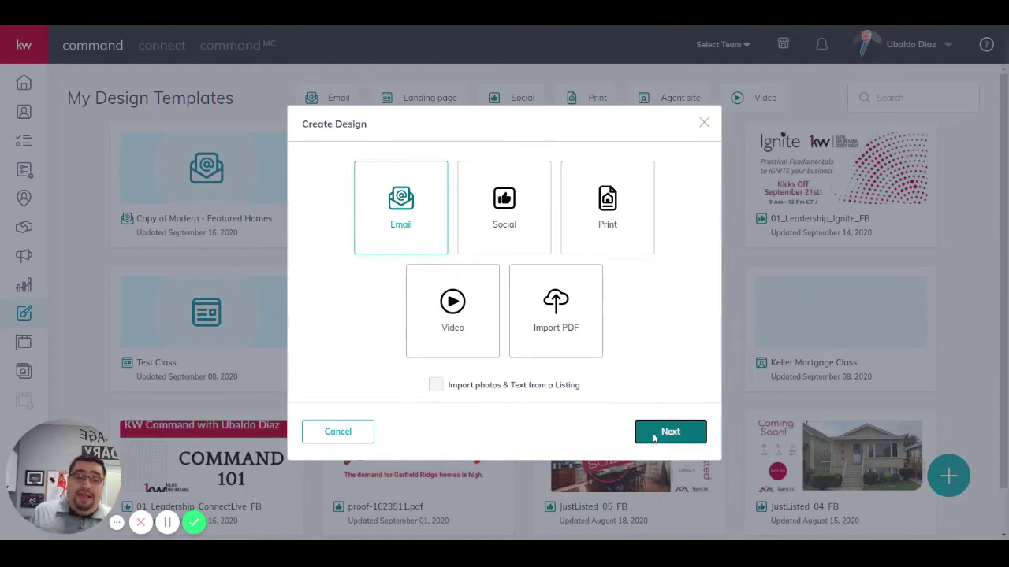
left_click(654, 435)
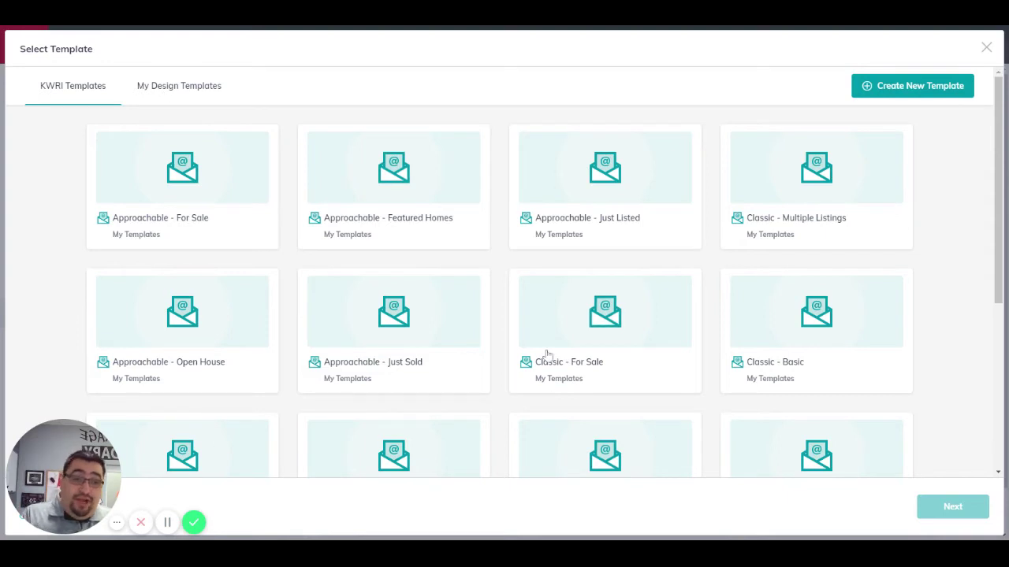
Step: Open the 'Copy of Modern - Featured Homes' template from My Design Templates in the editor
left_click(152, 88)
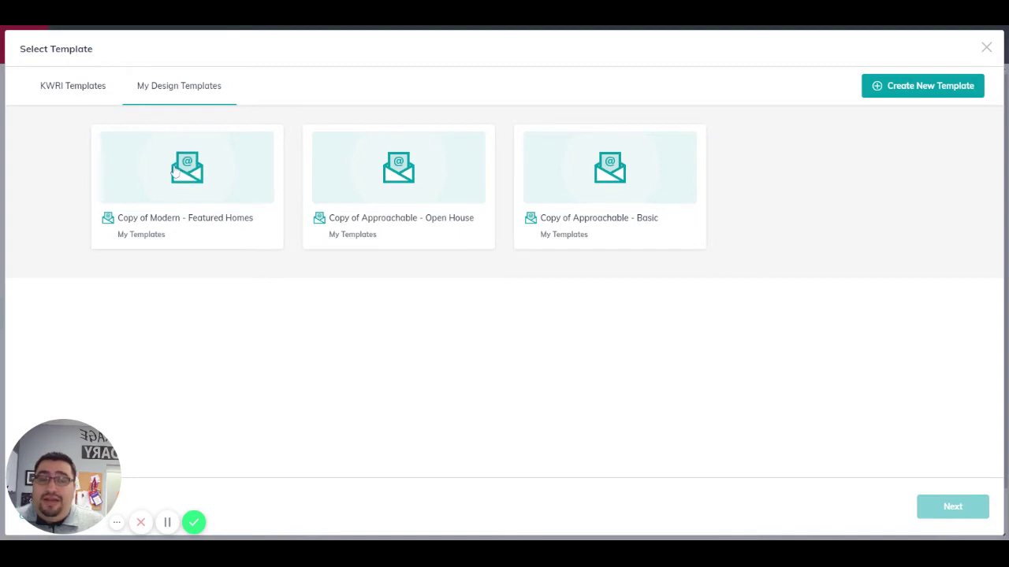
left_click(201, 194)
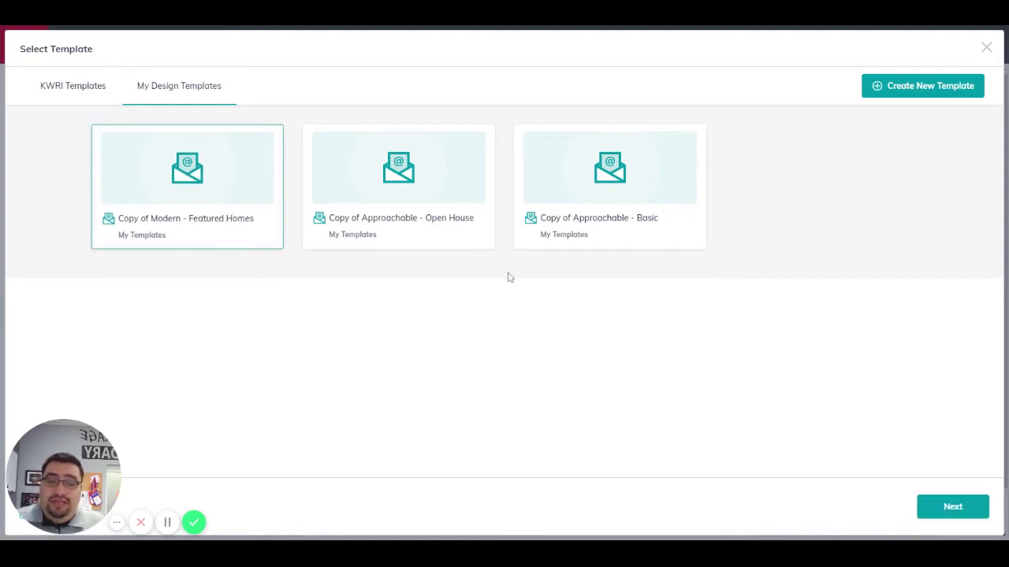
left_click(938, 498)
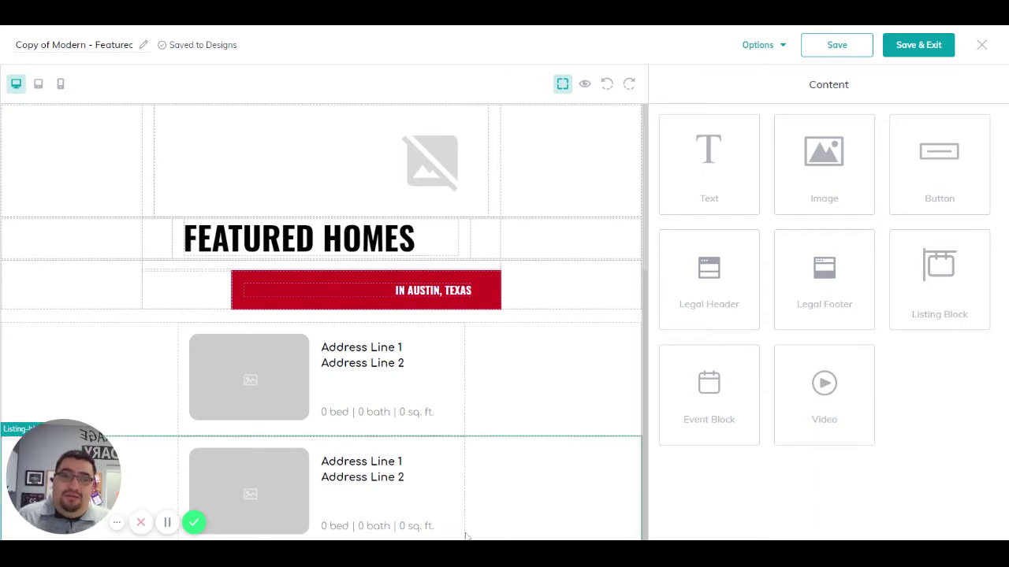
left_click(761, 45)
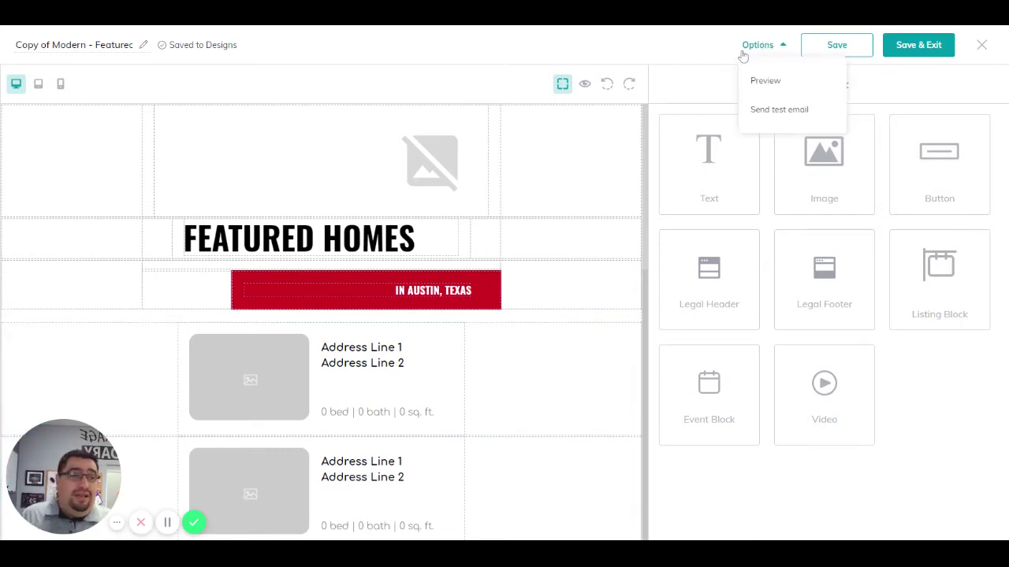
left_click(768, 90)
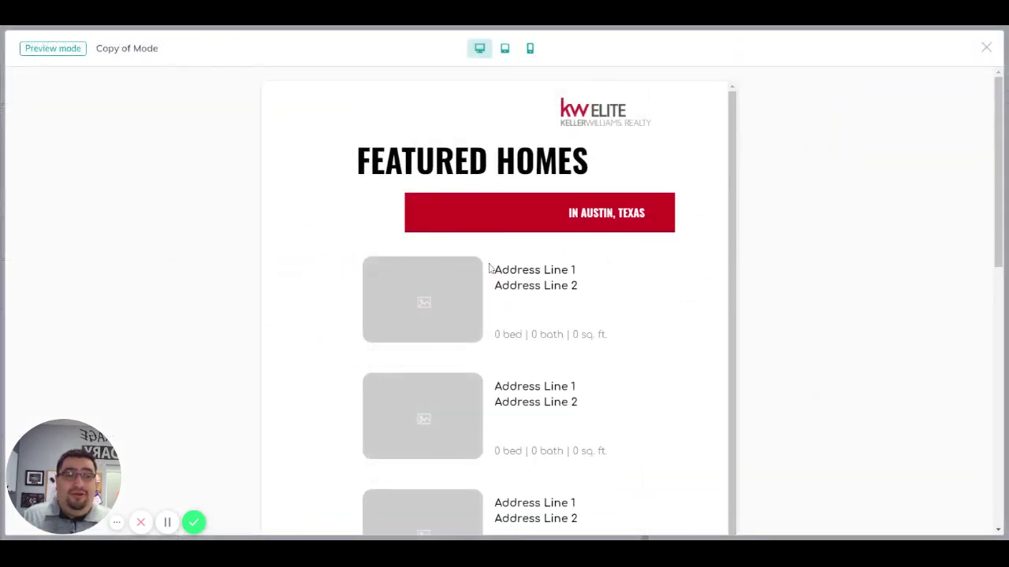
scroll(489, 218, "down", 3)
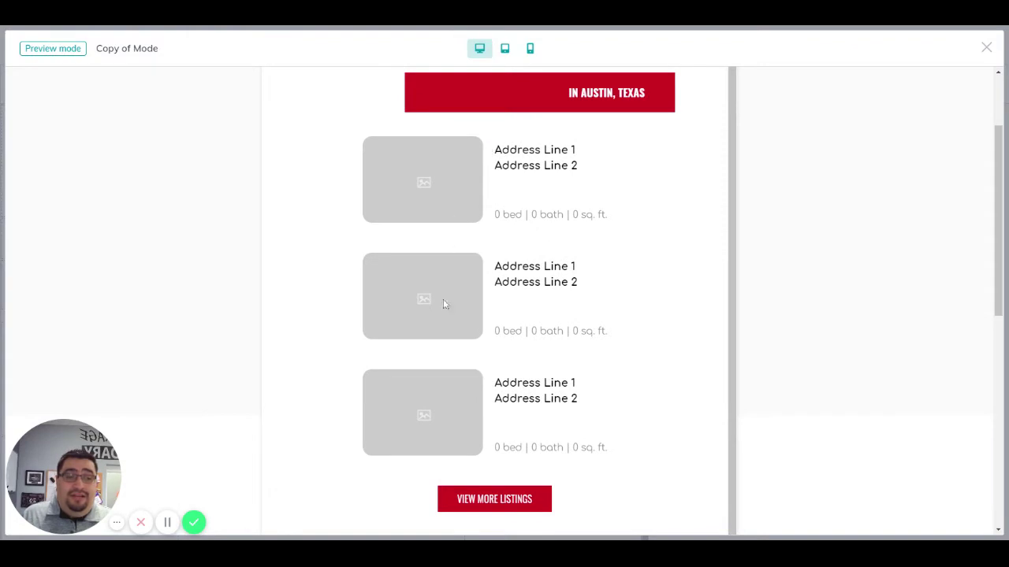
scroll(479, 448, "down", 6)
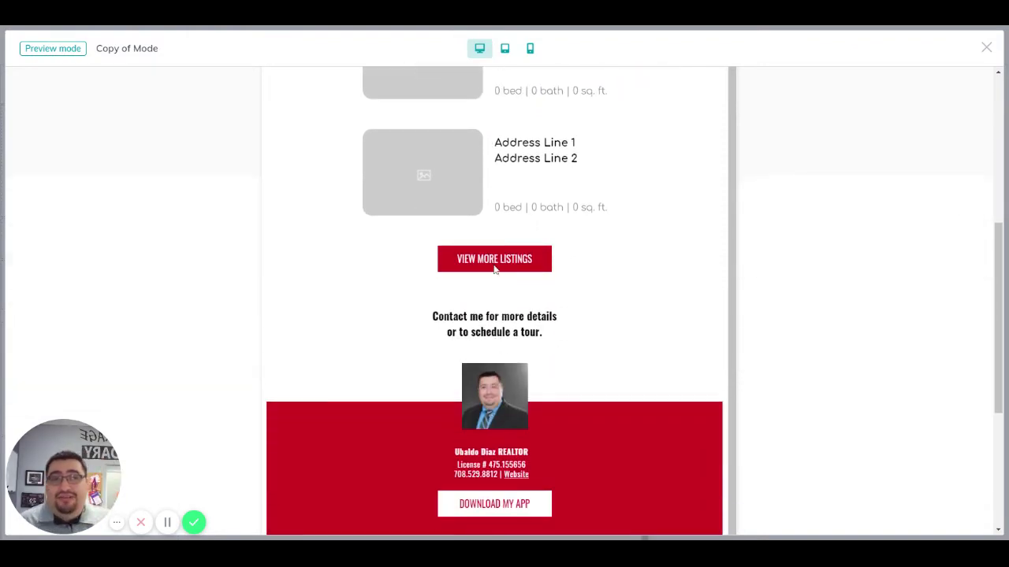
scroll(599, 312, "down", 3)
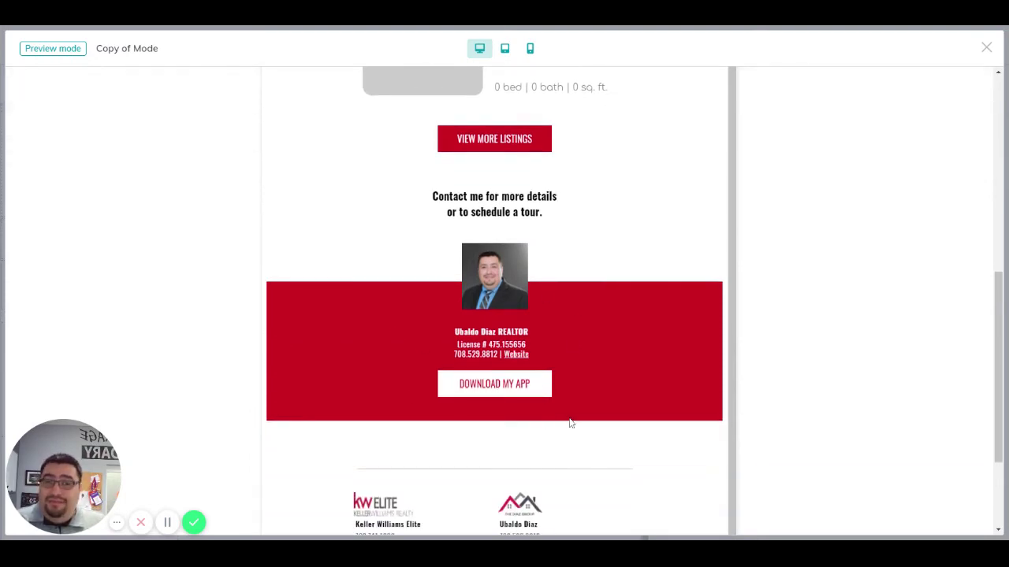
scroll(575, 419, "down", 3)
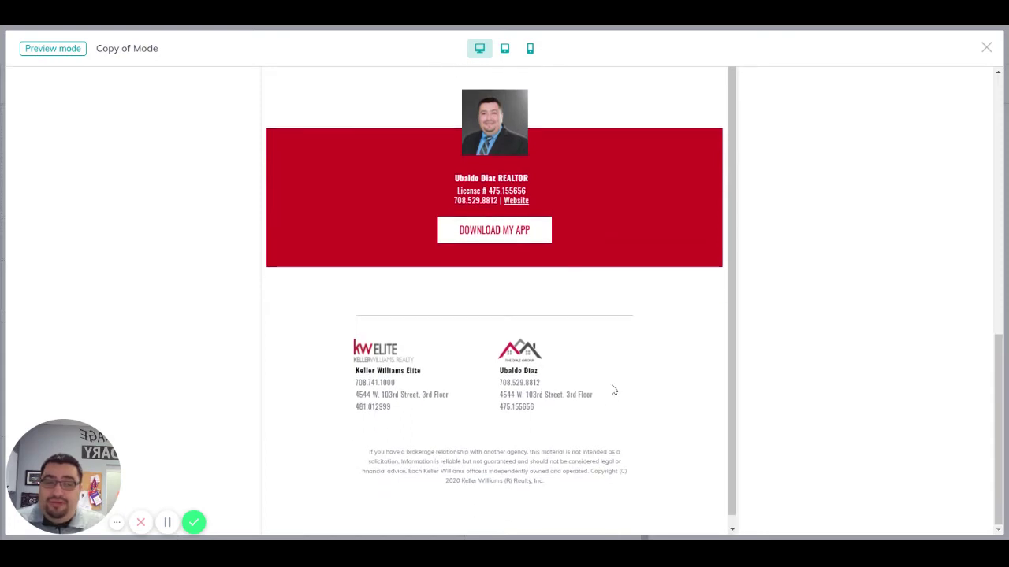
scroll(609, 391, "up", 15)
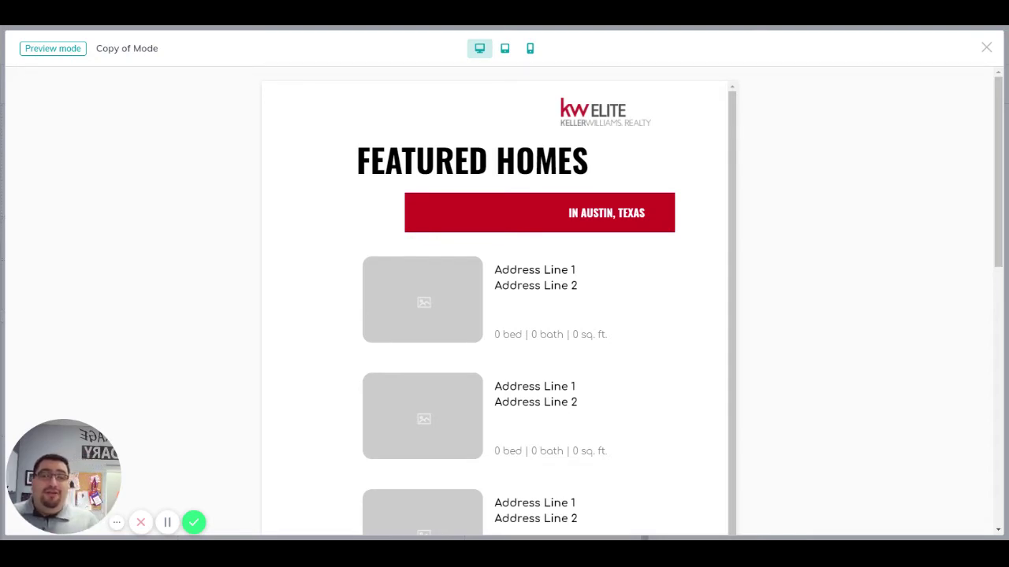
scroll(500, 265, "down", 5)
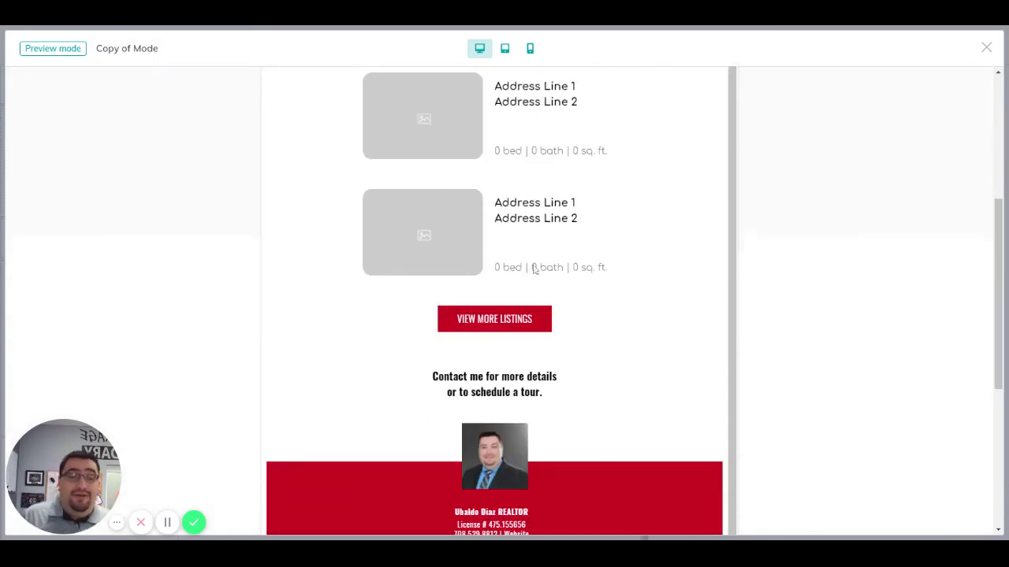
scroll(556, 288, "down", 1)
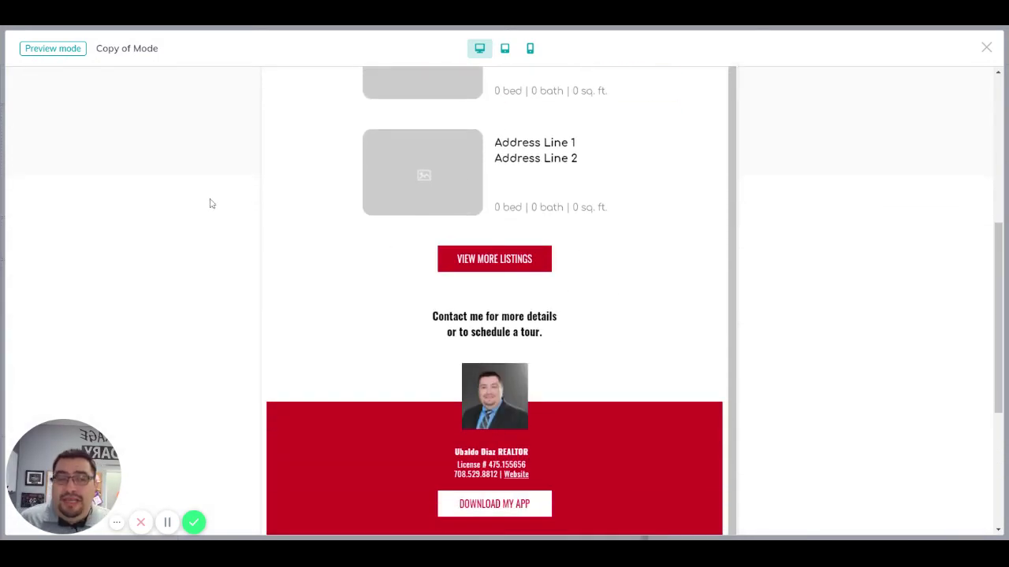
scroll(561, 328, "down", 4)
scroll(558, 347, "up", 10)
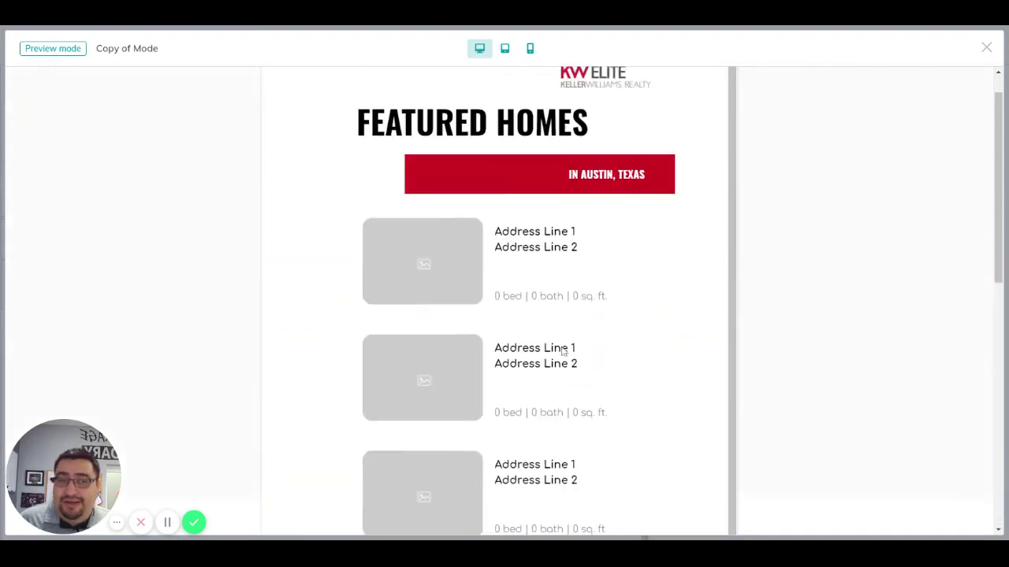
left_click(986, 47)
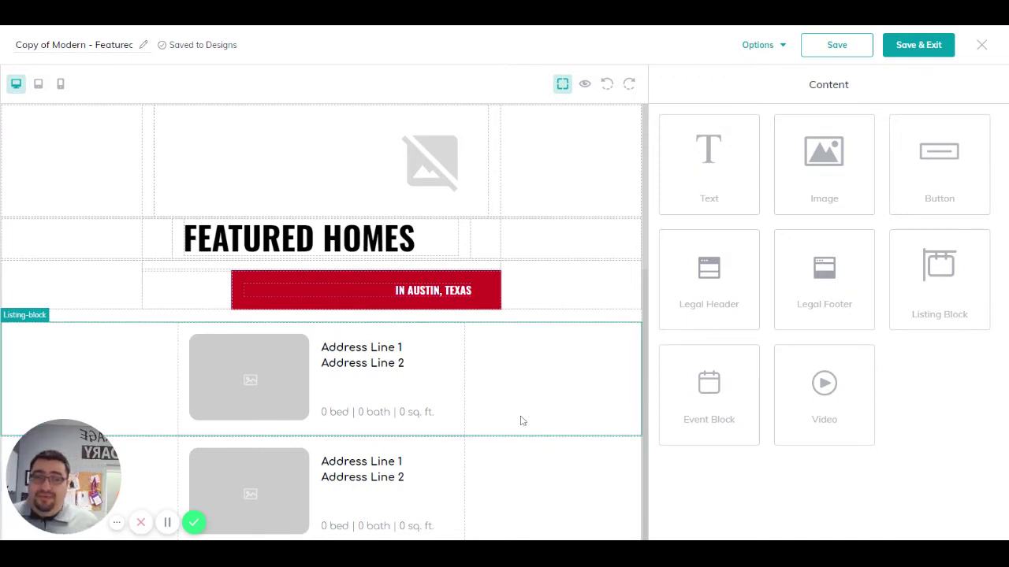
Step: Edit the first listing block and bring up the listing picker
left_click(332, 380)
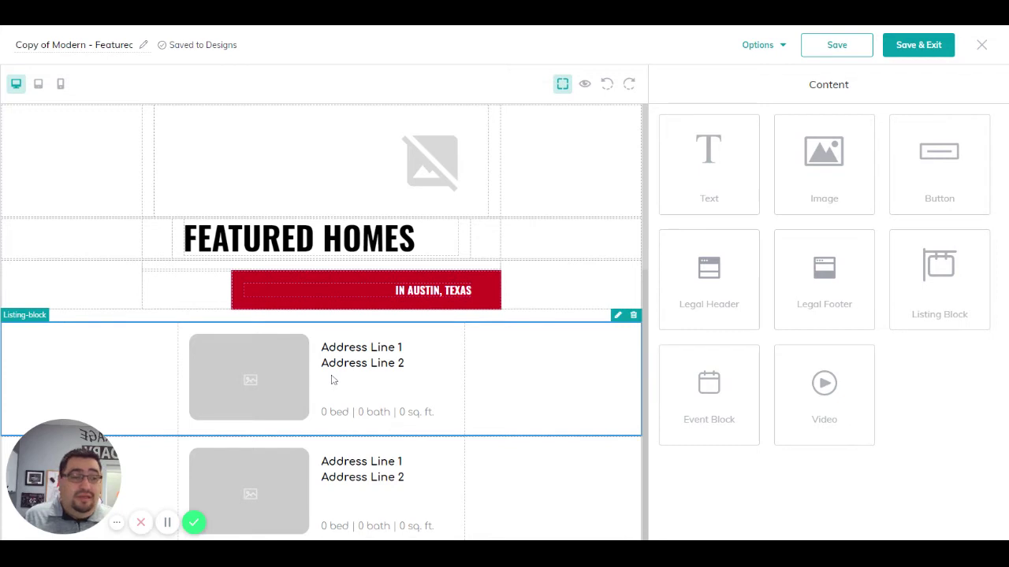
left_click(618, 316)
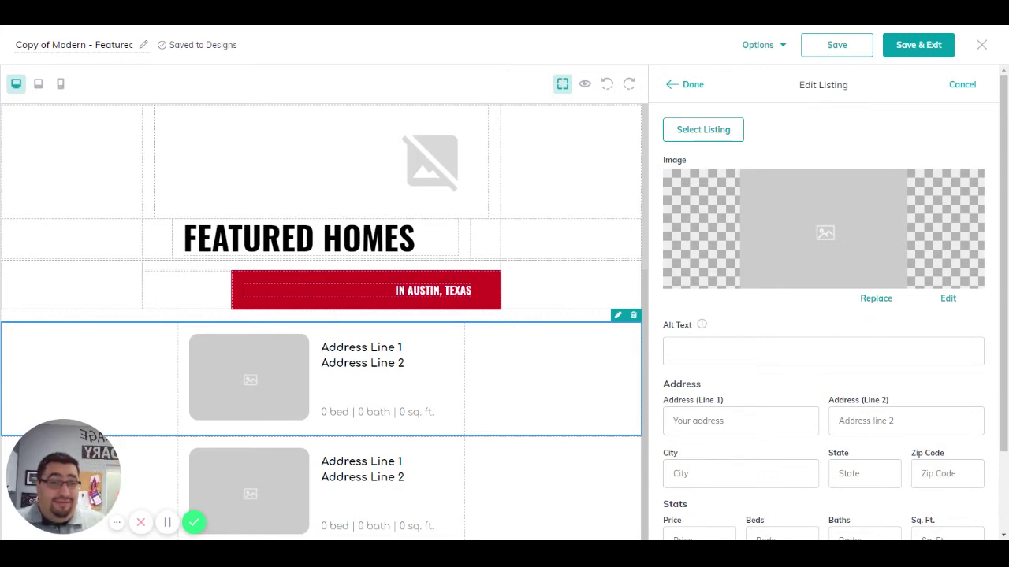
left_click(881, 301)
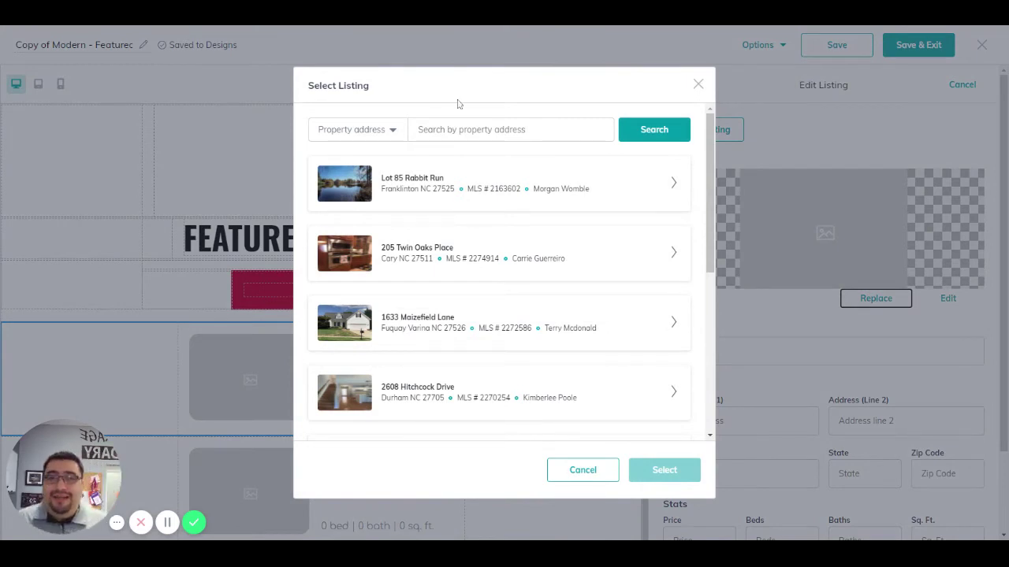
left_click(472, 129)
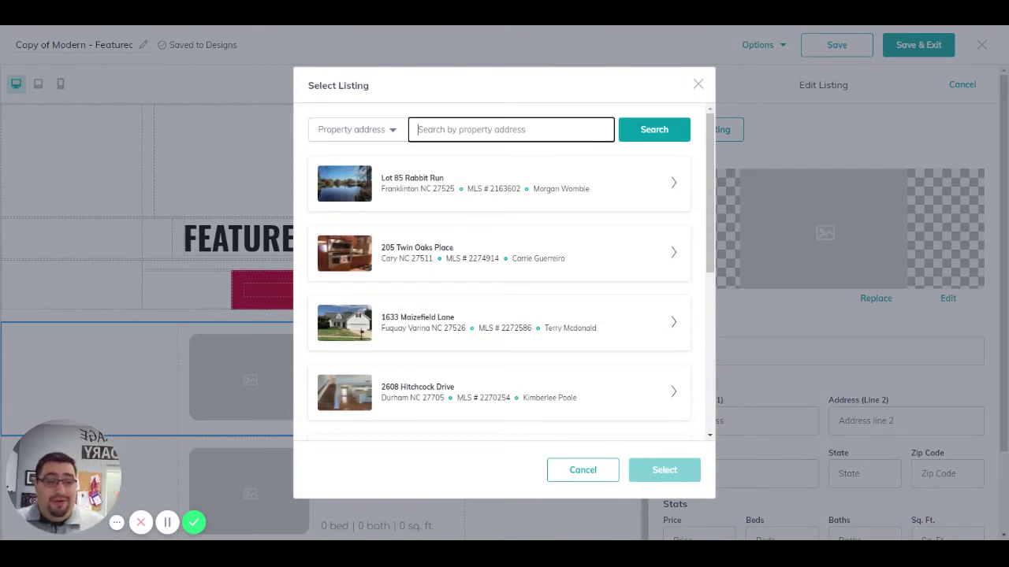
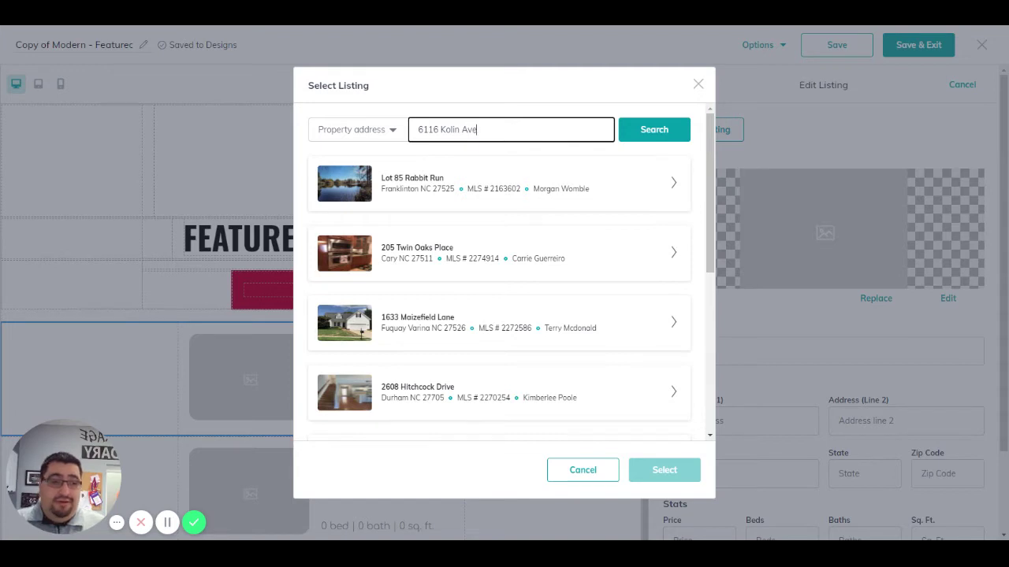
left_click(651, 139)
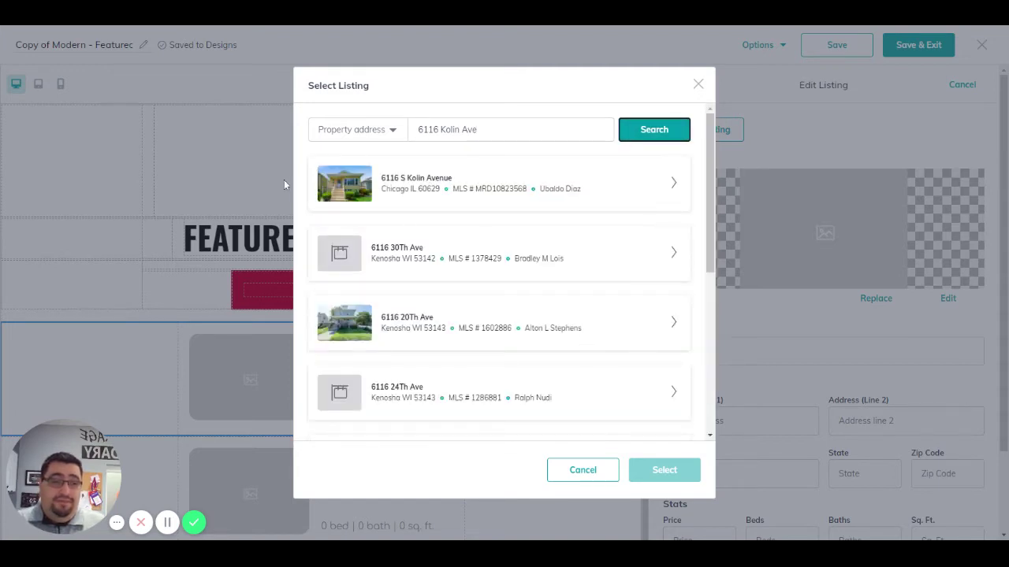
left_click(673, 186)
scroll(452, 223, "down", 1)
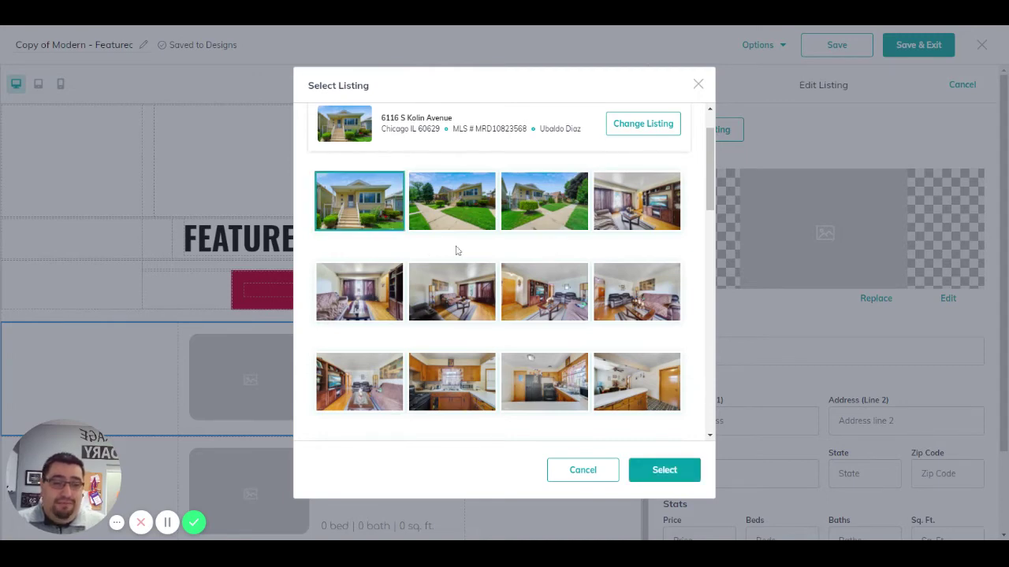
scroll(635, 297, "down", 2)
scroll(369, 199, "down", 10)
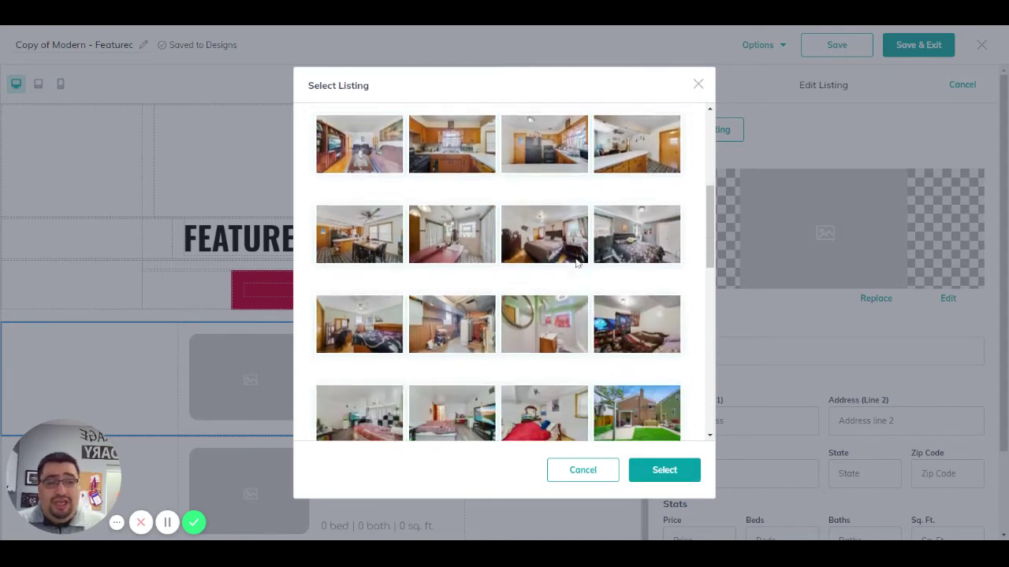
scroll(518, 185, "up", 8)
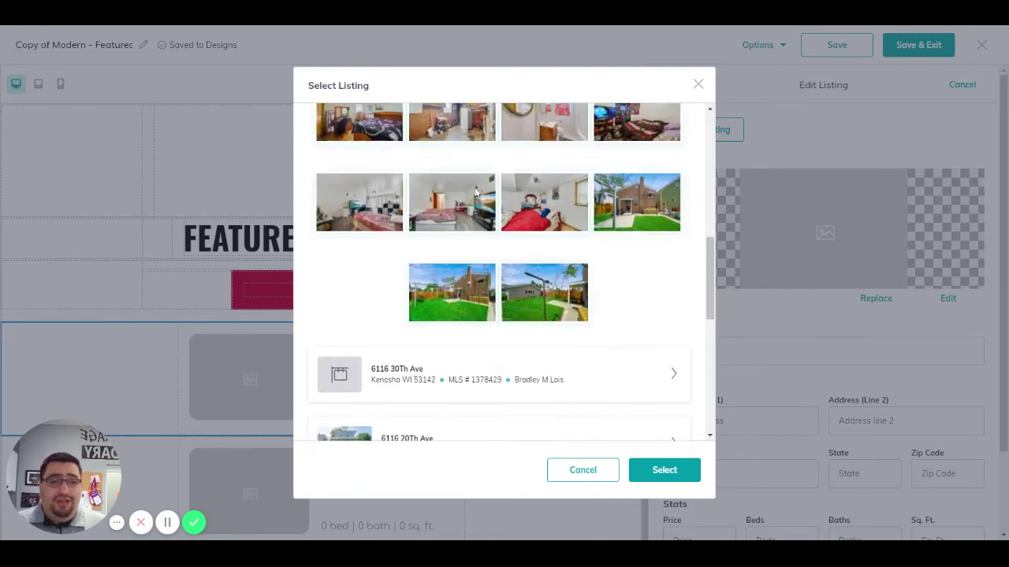
Step: Confirm the chosen photo and enter 2200 as the listing's square footage
left_click(665, 473)
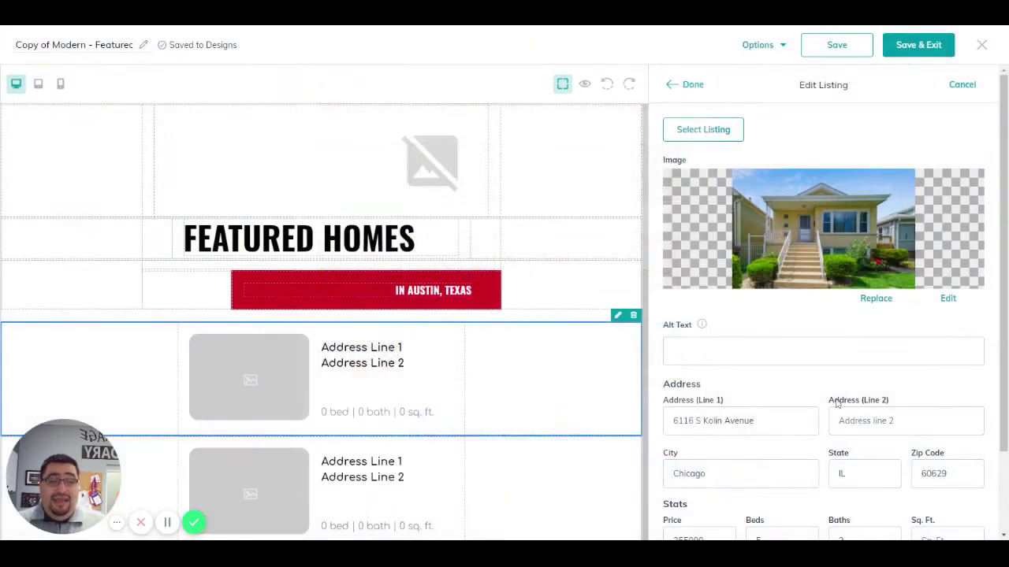
scroll(833, 378, "down", 2)
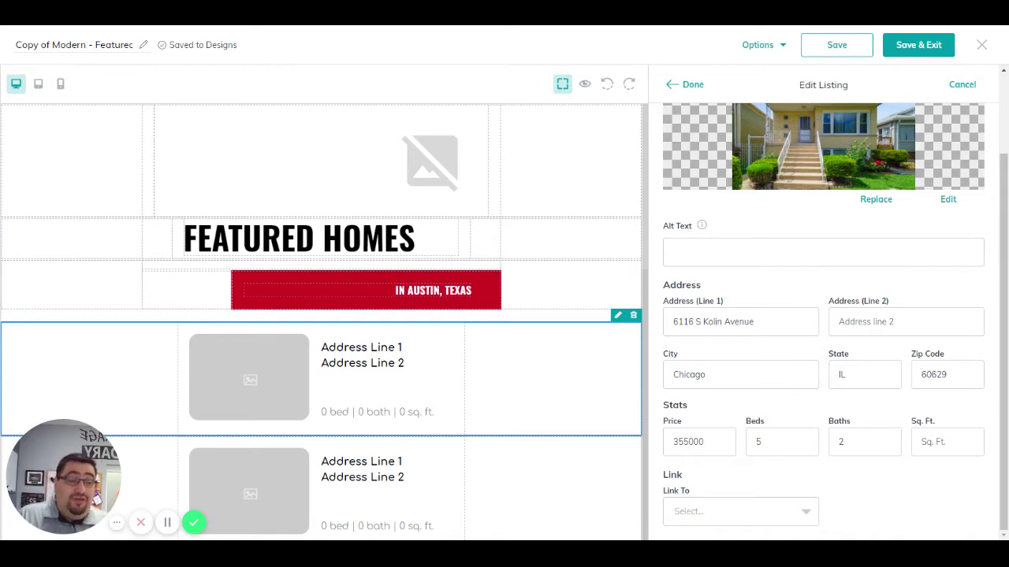
left_click(946, 443)
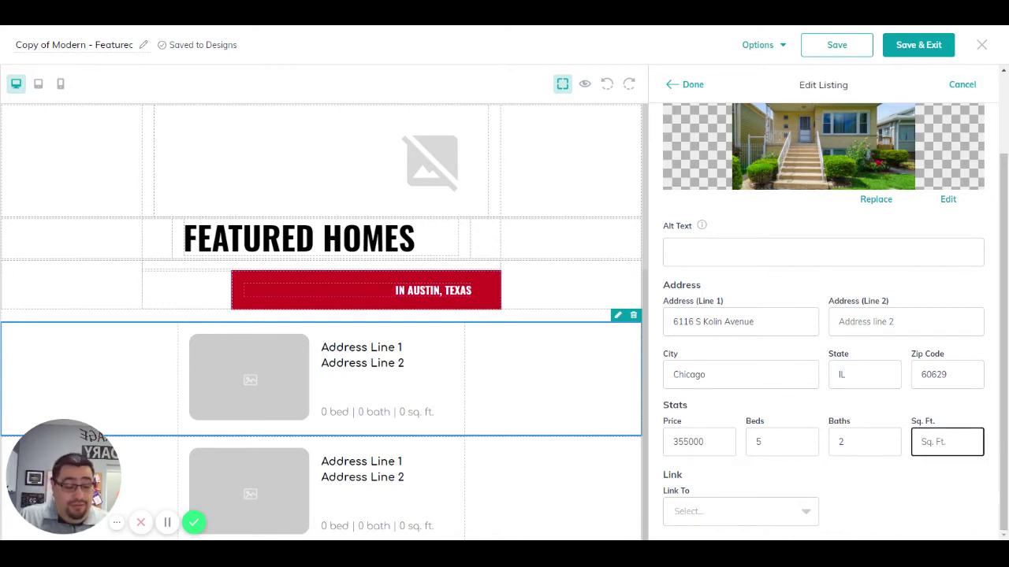
type("2200")
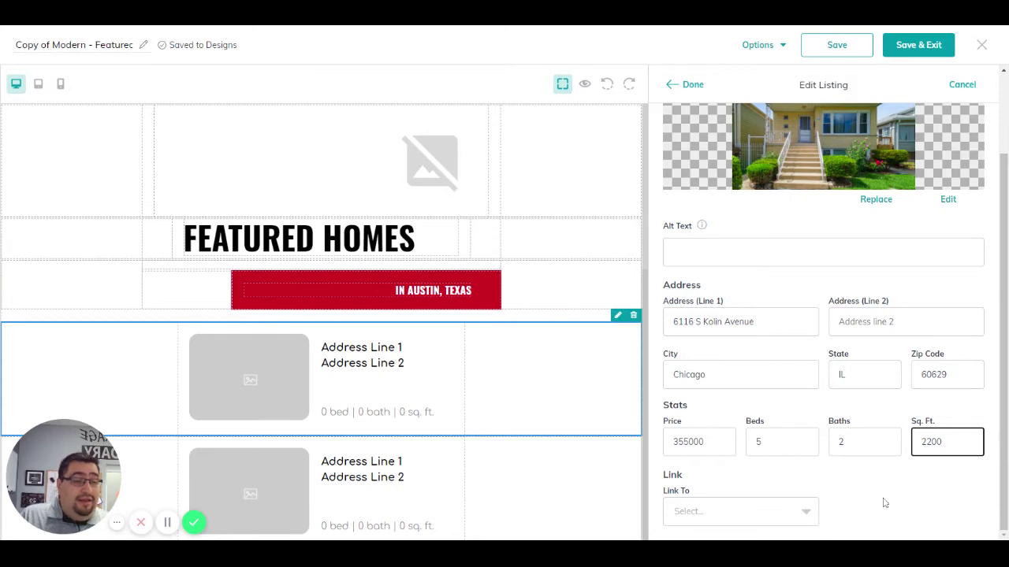
Step: Link the first listing to the Test Class landing page and apply it to the block
left_click(765, 520)
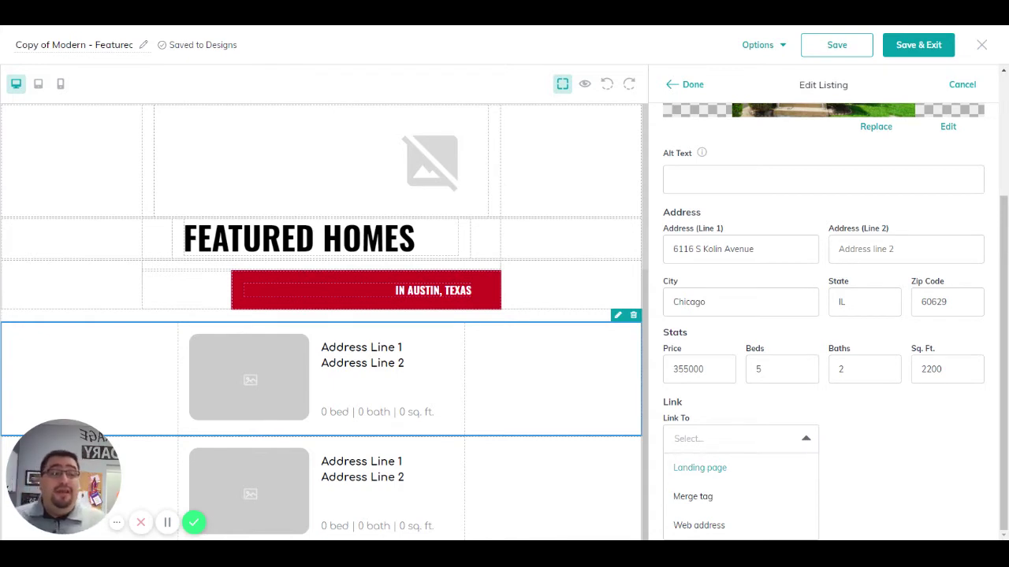
left_click(700, 468)
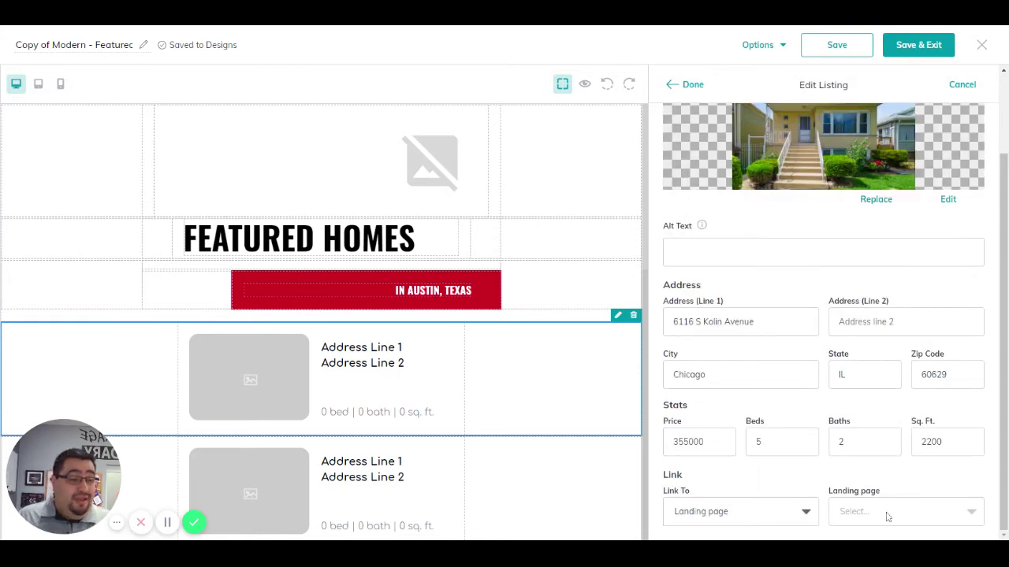
left_click(887, 514)
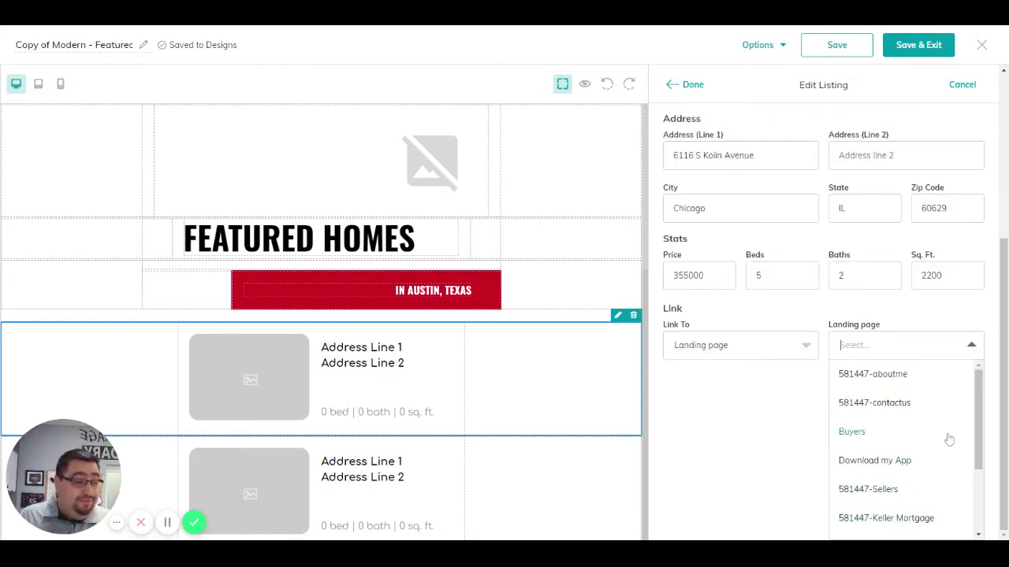
scroll(948, 441, "down", 3)
scroll(945, 457, "up", 3)
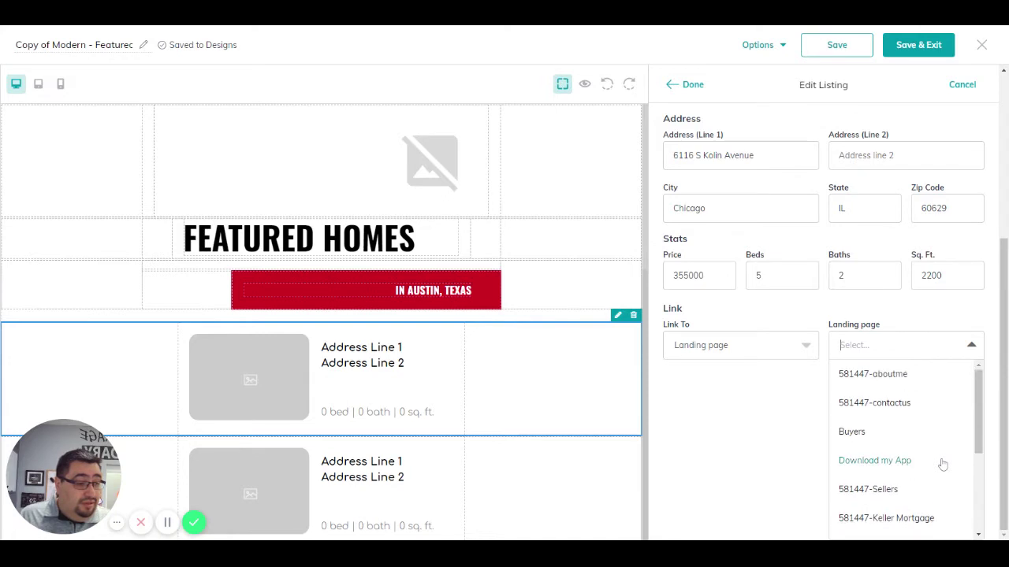
scroll(941, 401, "down", 4)
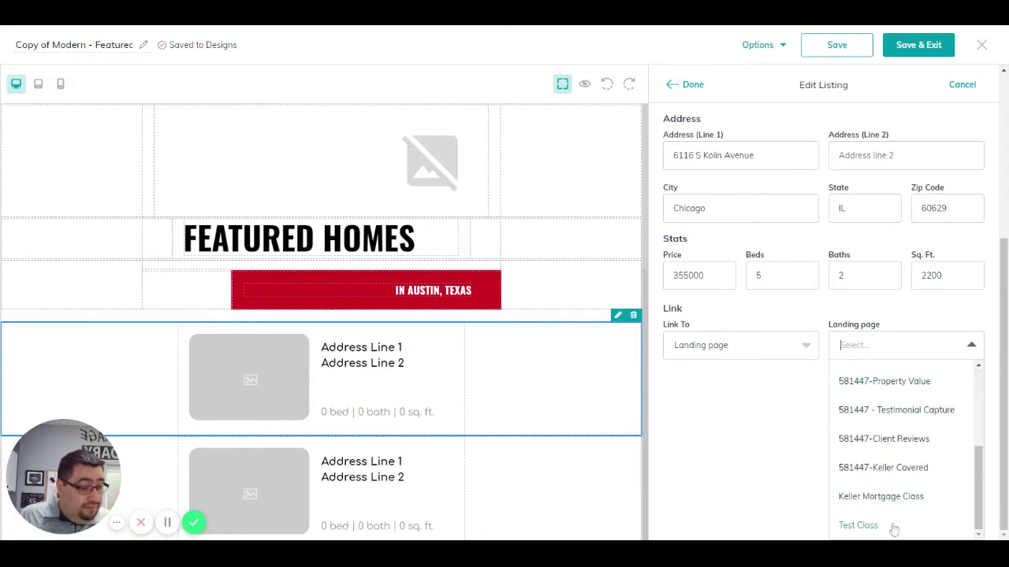
scroll(896, 454, "up", 2)
scroll(896, 453, "down", 2)
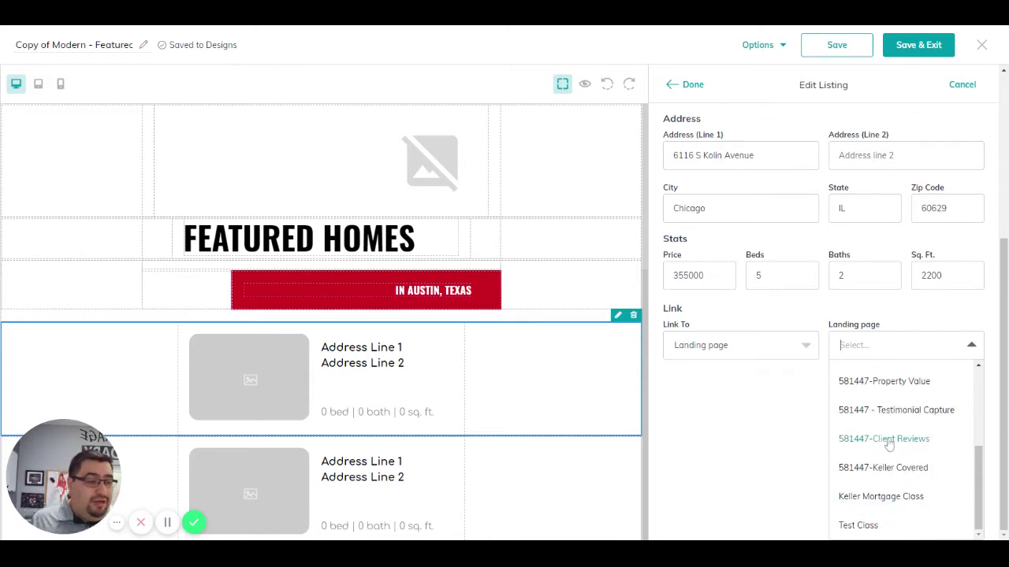
left_click(859, 526)
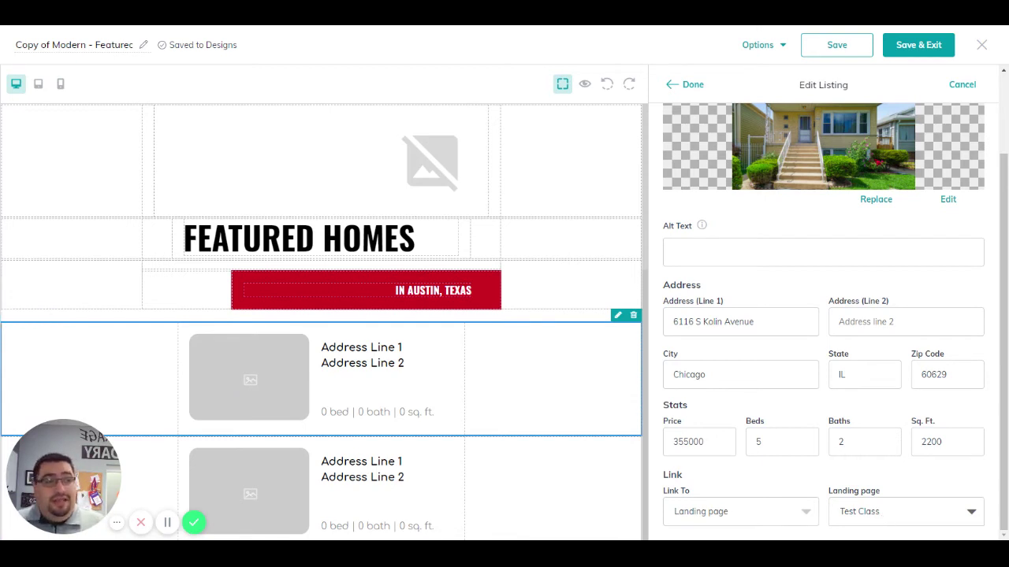
left_click(693, 85)
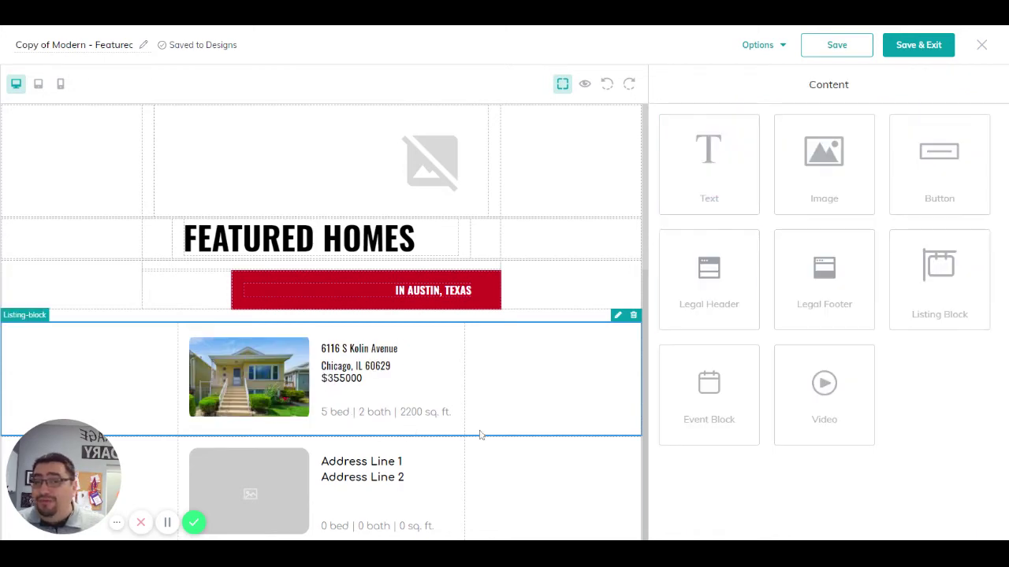
Step: Select the second, empty listing block and start choosing its property
scroll(496, 394, "down", 3)
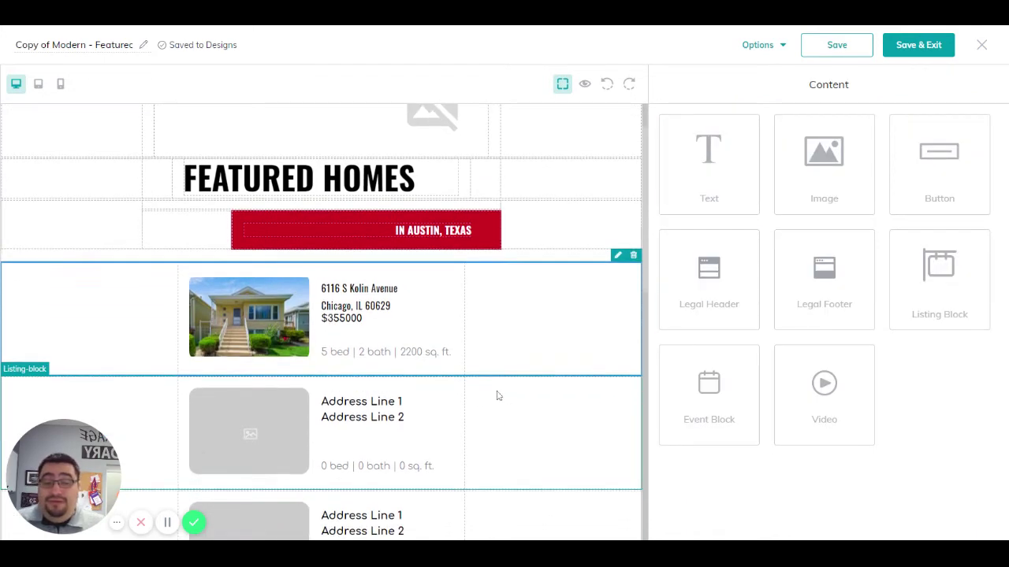
scroll(530, 406, "down", 1)
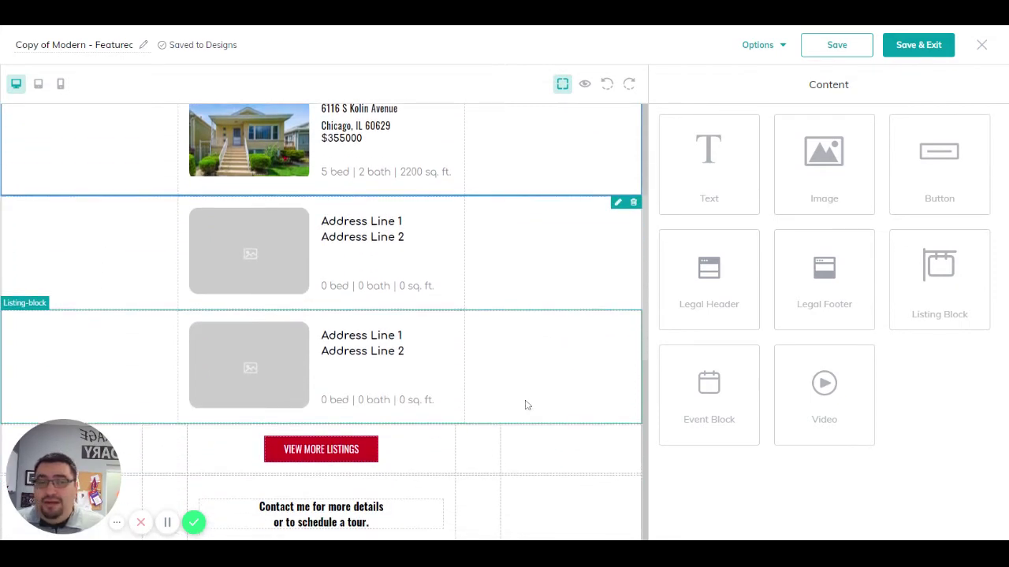
scroll(526, 405, "down", 2)
scroll(524, 405, "up", 3)
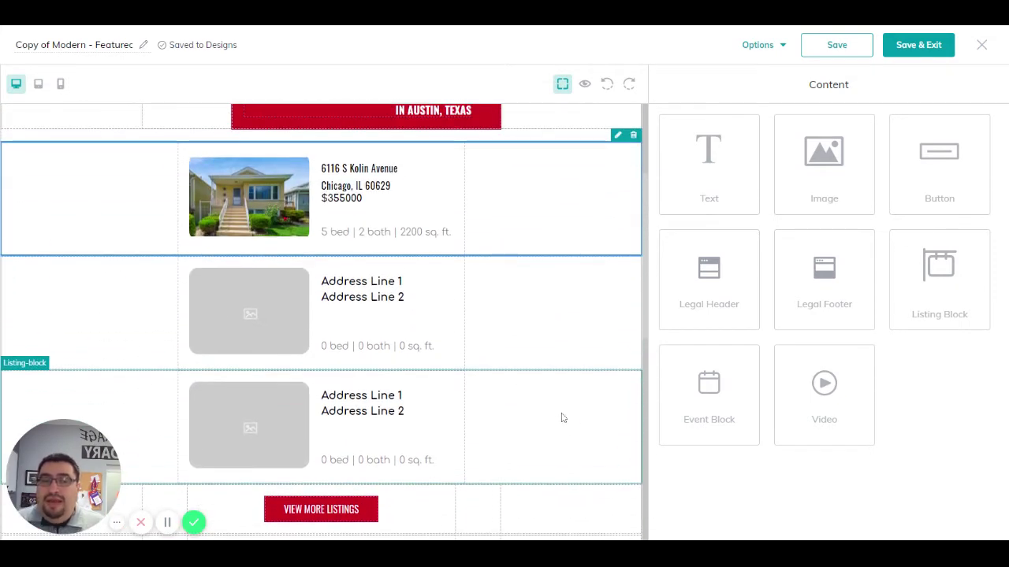
left_click(257, 327)
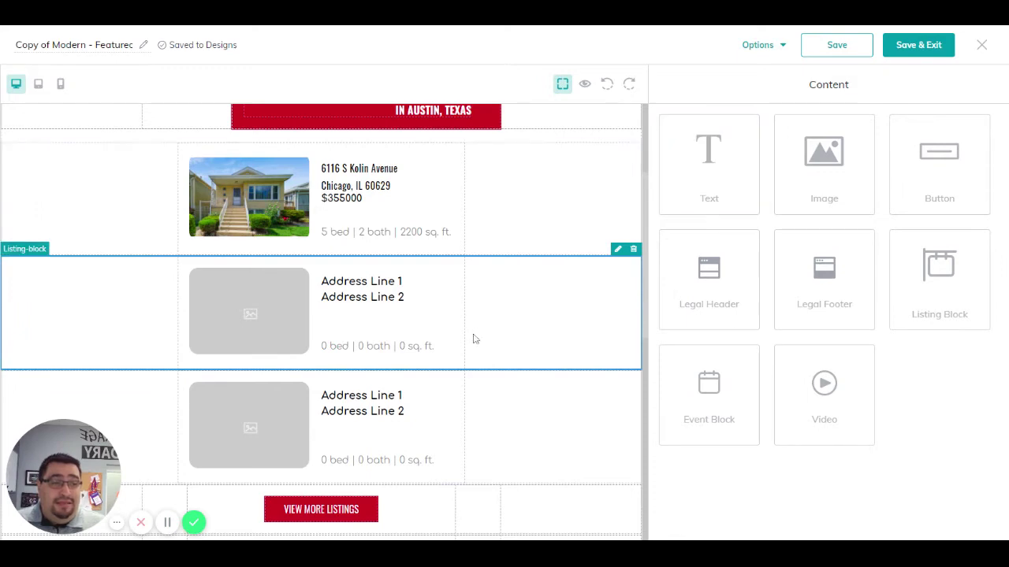
left_click(618, 249)
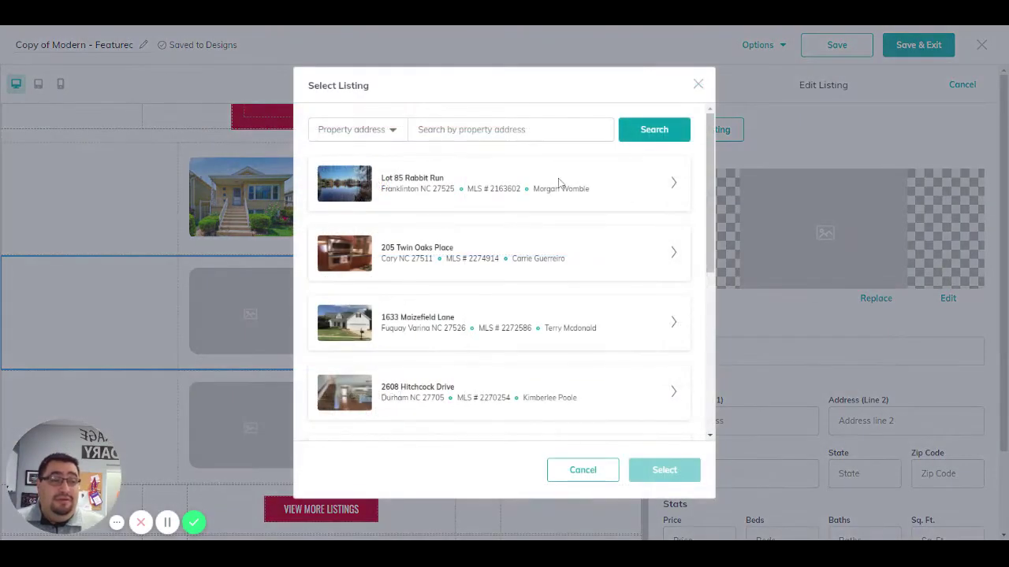
left_click(544, 130)
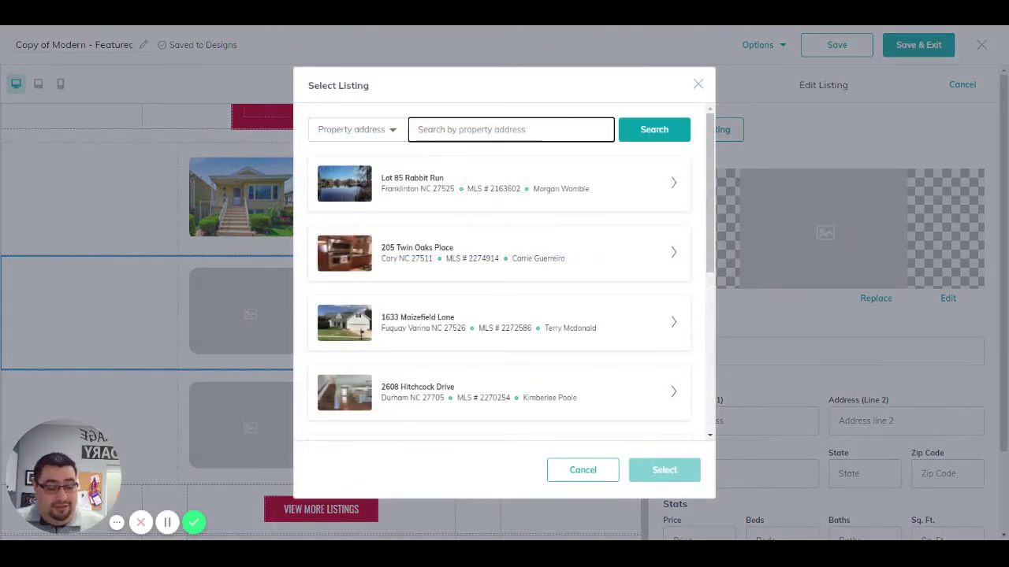
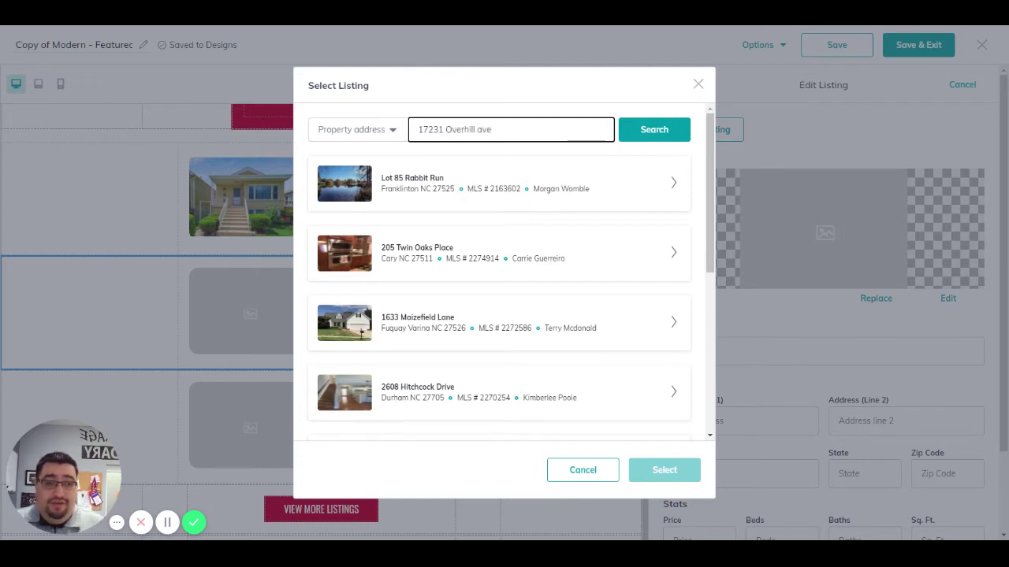
key("Return")
left_click(658, 131)
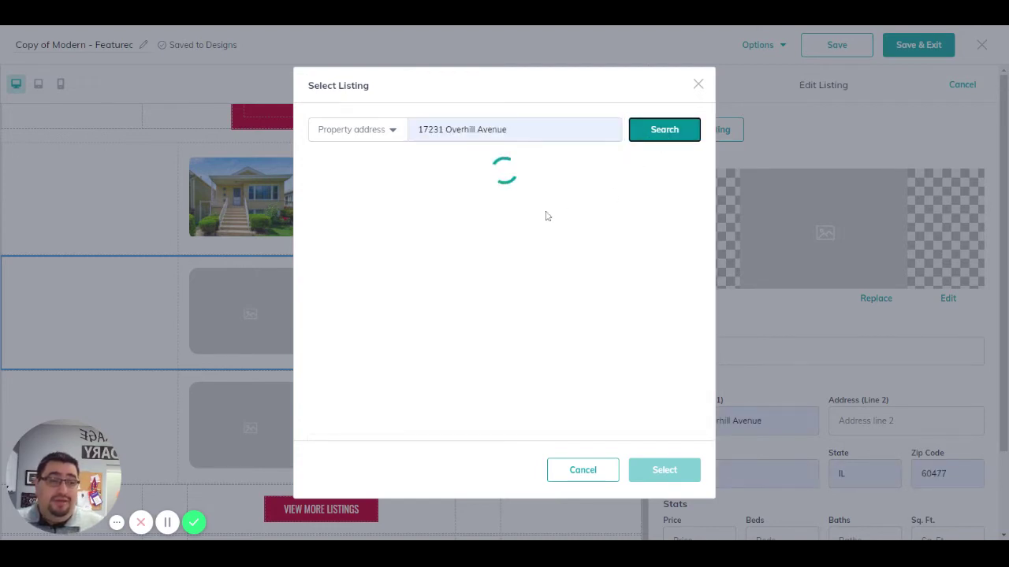
left_click(674, 184)
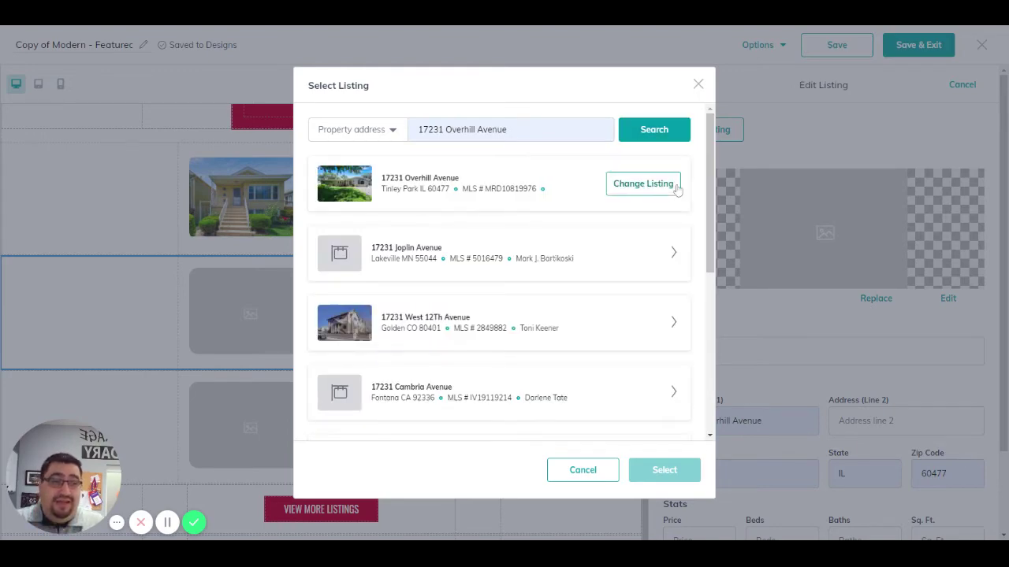
scroll(546, 336, "down", 3)
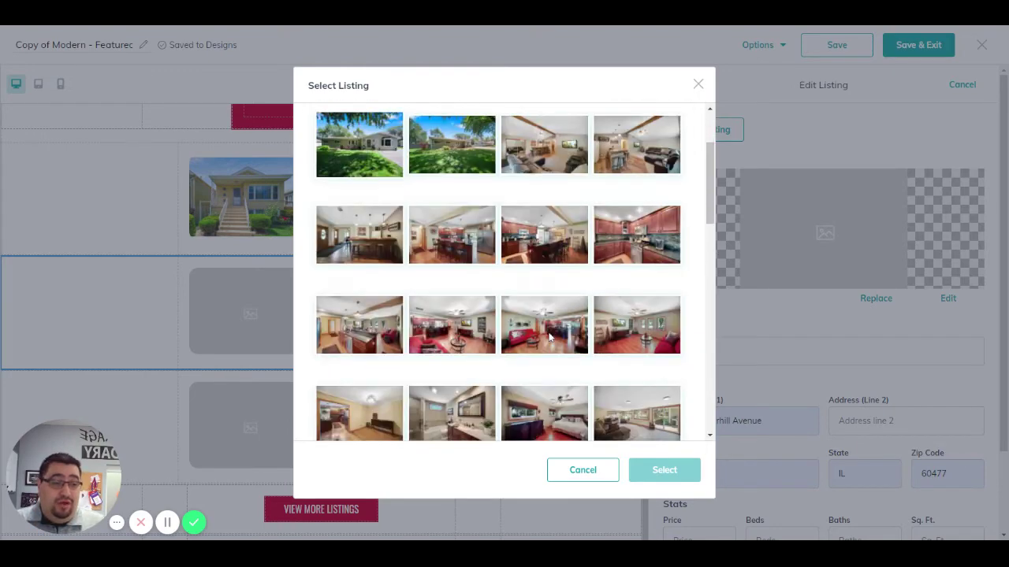
left_click(543, 276)
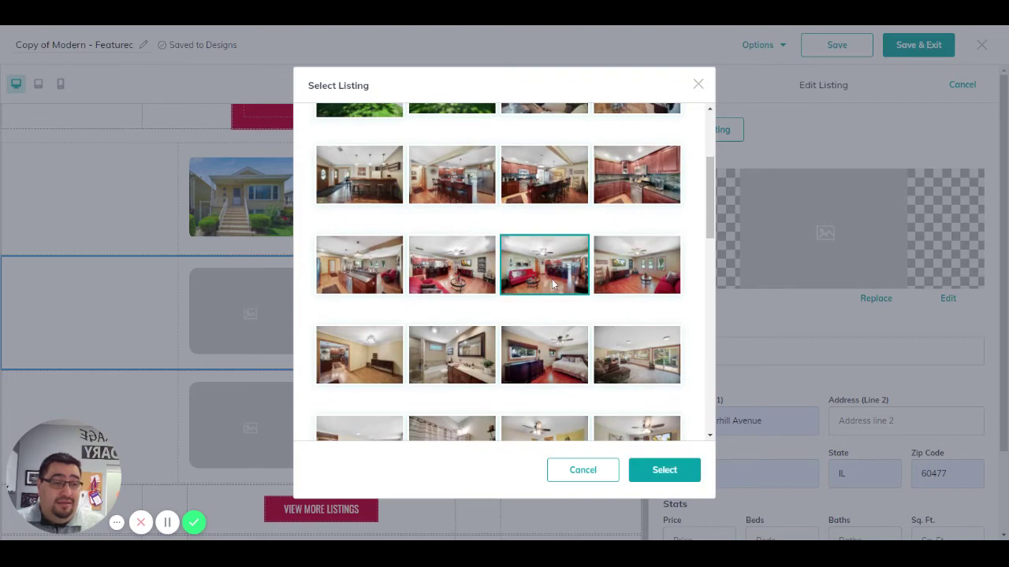
left_click(668, 475)
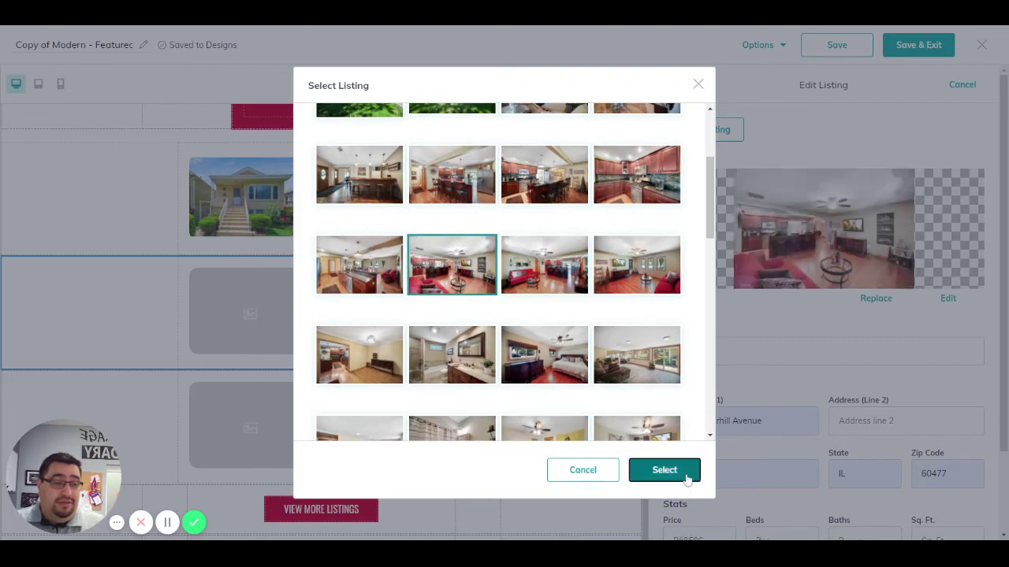
Step: Give the second listing 2600 sq. ft. and link it to the Download my App landing page
scroll(824, 378, "down", 2)
left_click(946, 442)
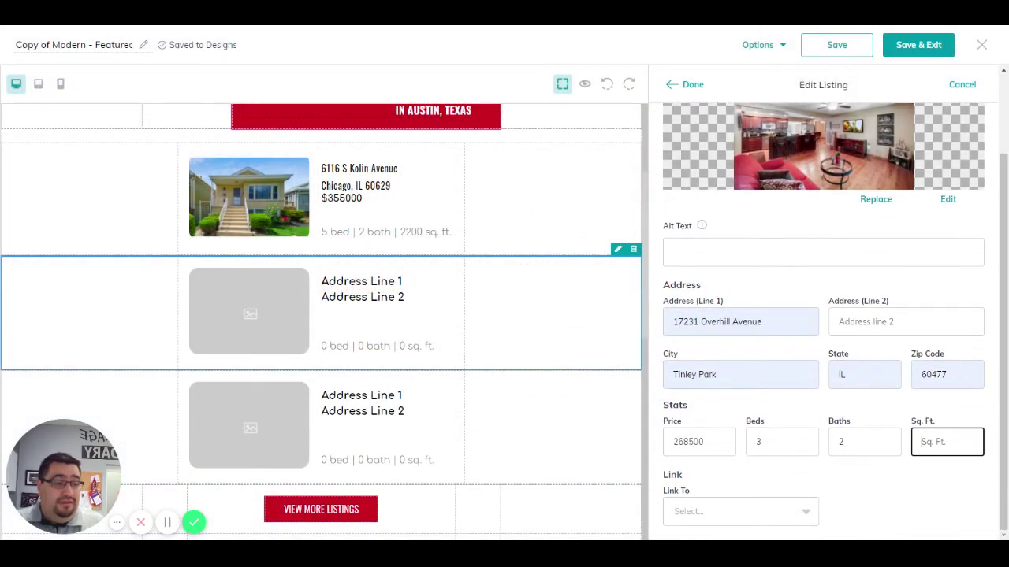
type("2600")
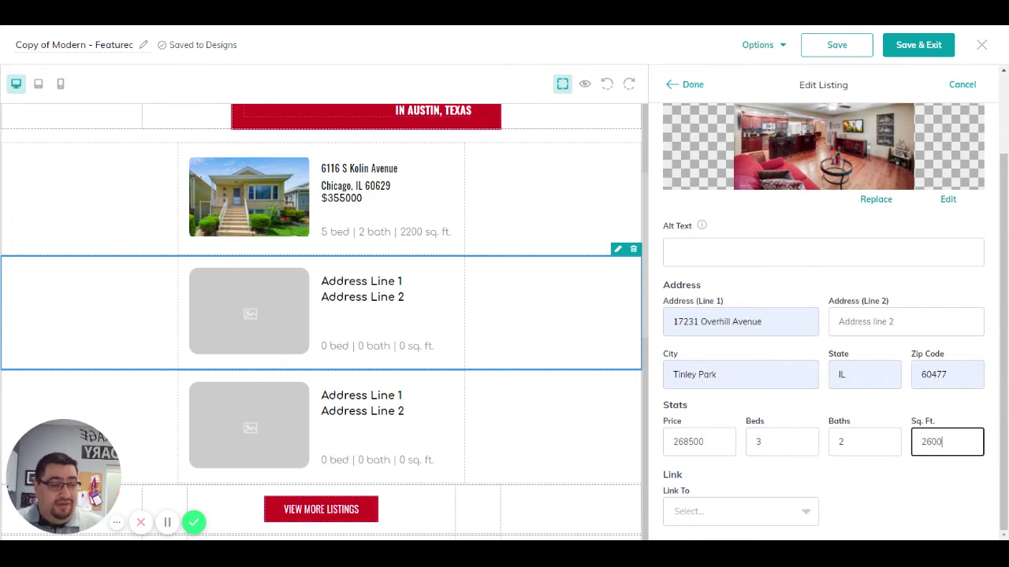
left_click(794, 520)
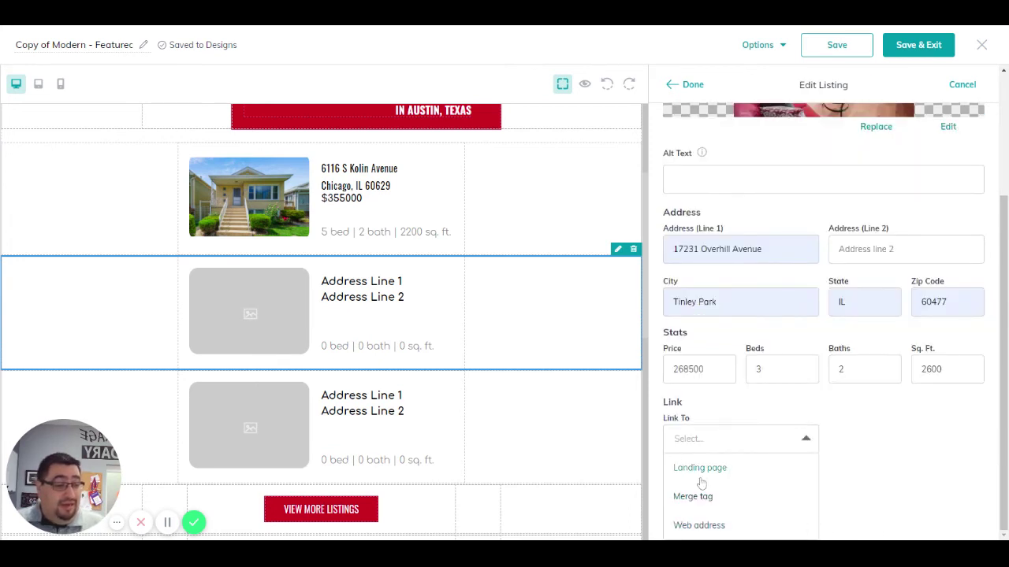
left_click(699, 473)
left_click(924, 514)
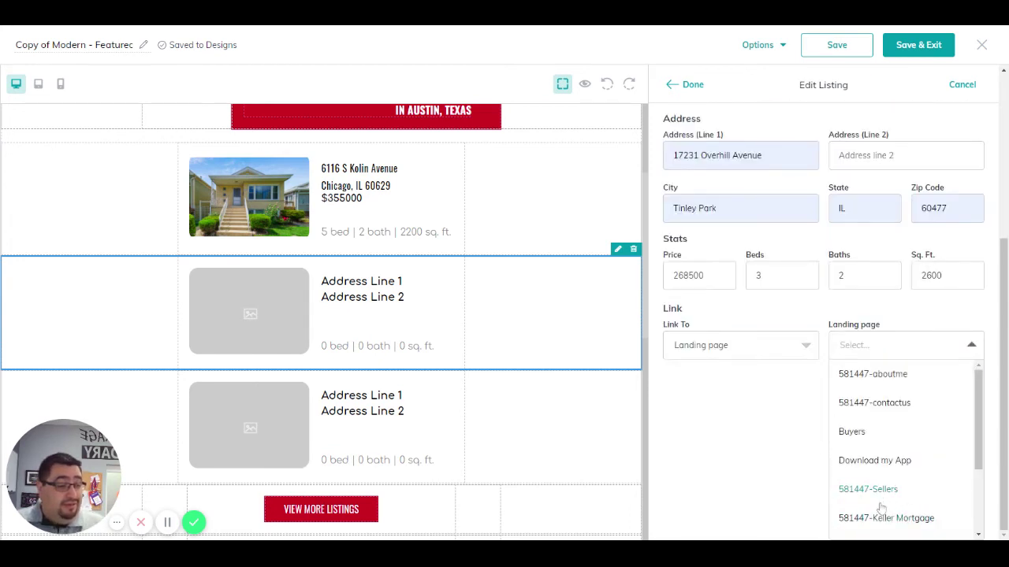
left_click(888, 461)
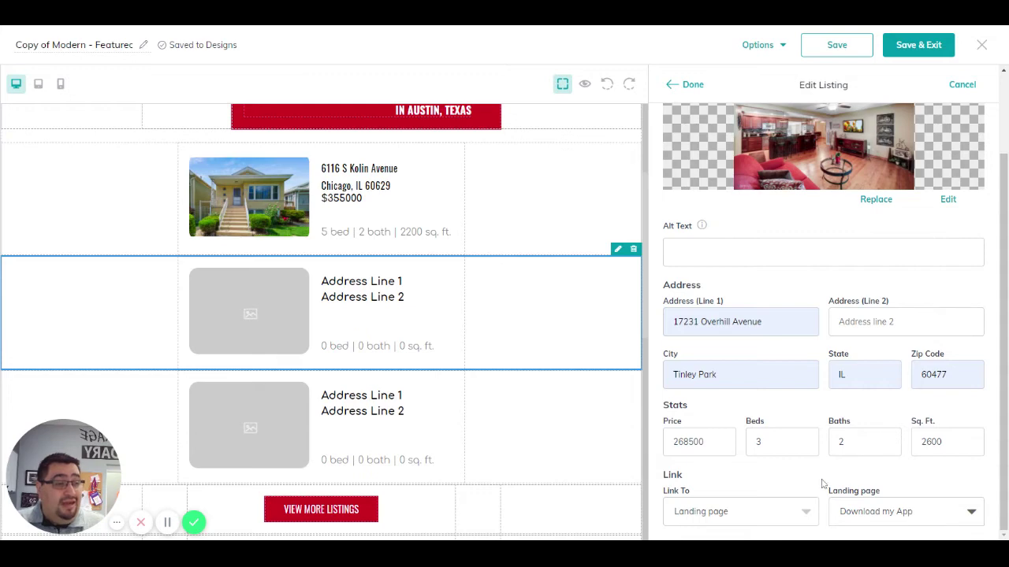
left_click(695, 86)
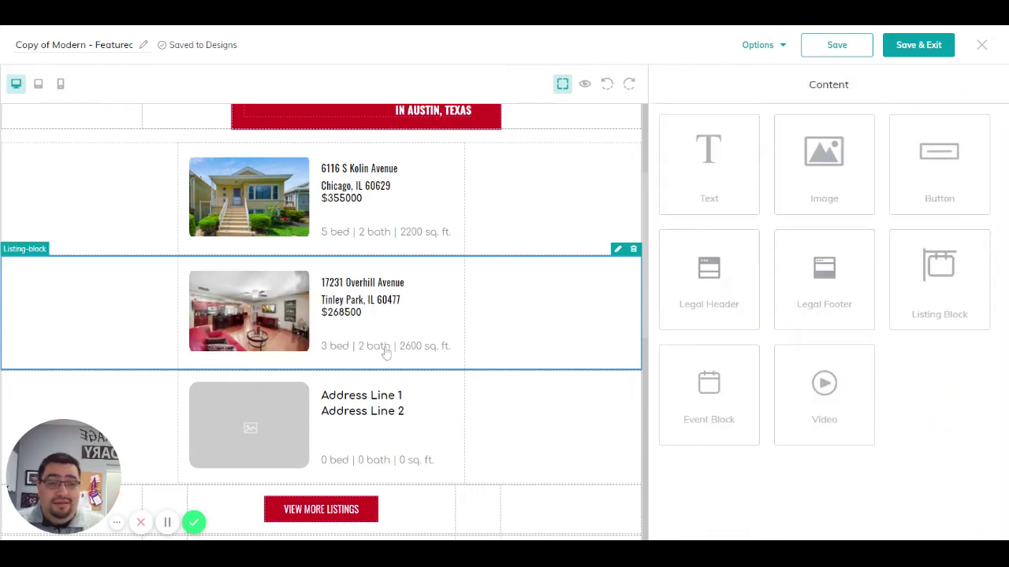
scroll(381, 326, "down", 2)
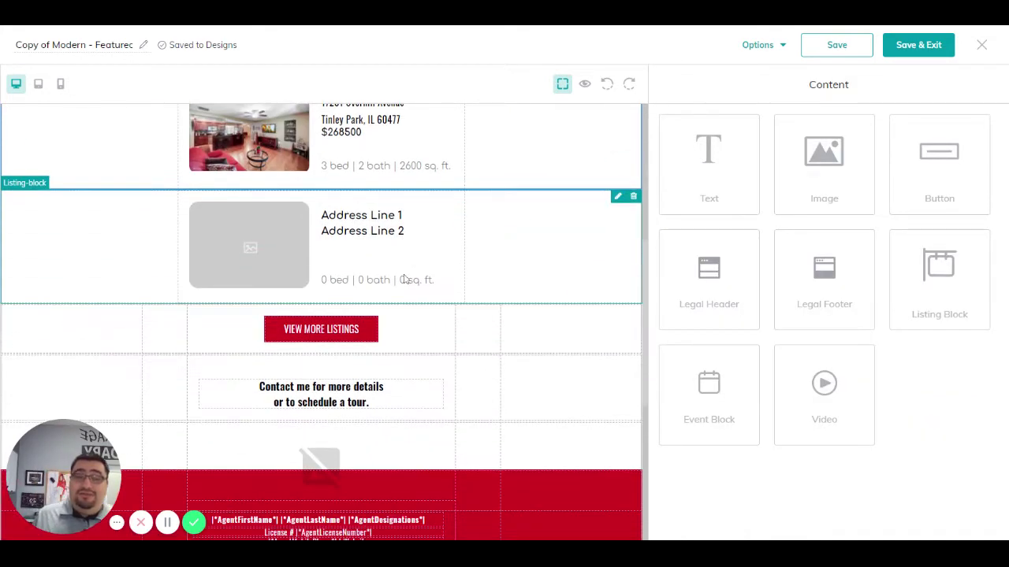
left_click(618, 184)
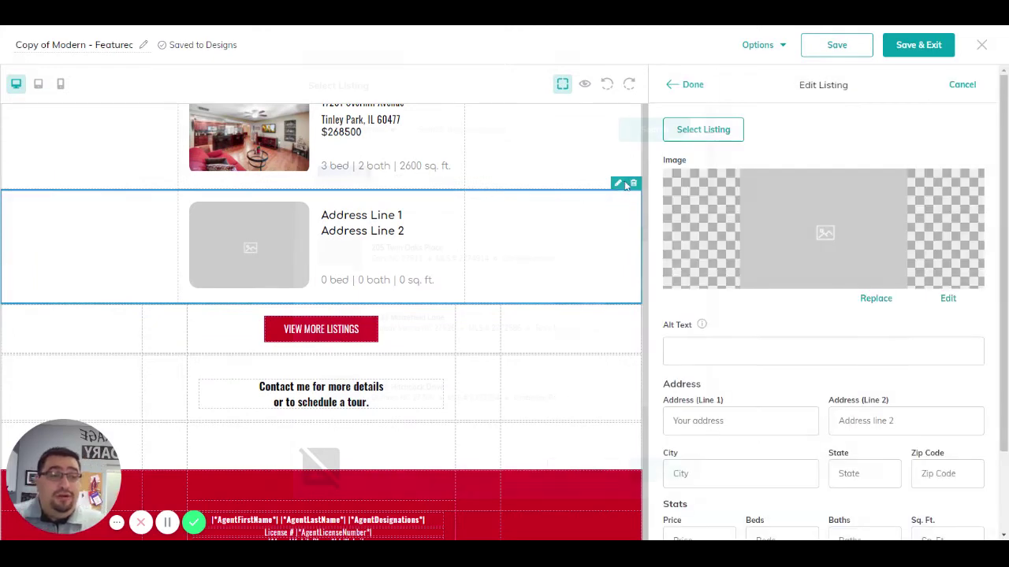
left_click(721, 131)
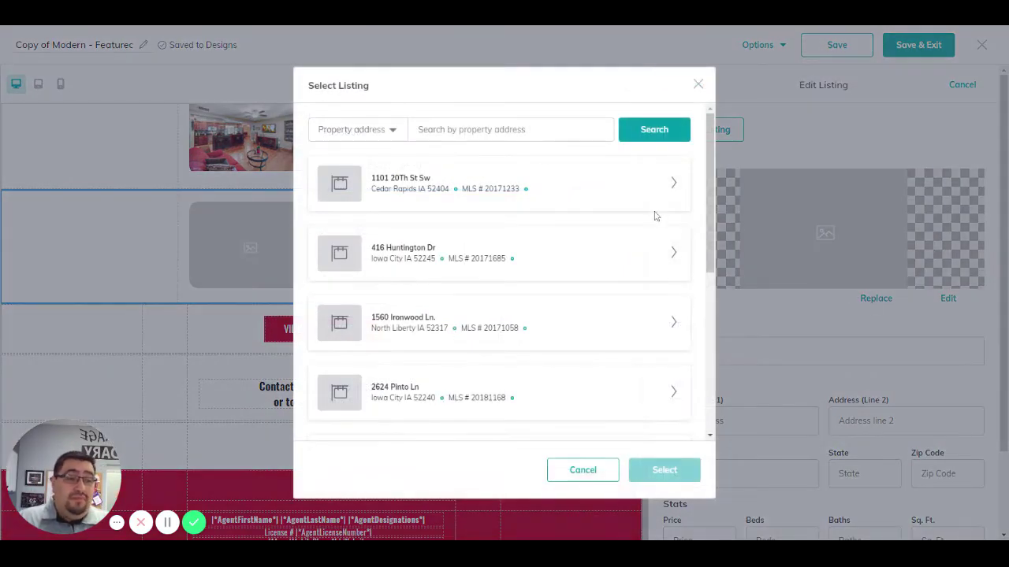
left_click(510, 130)
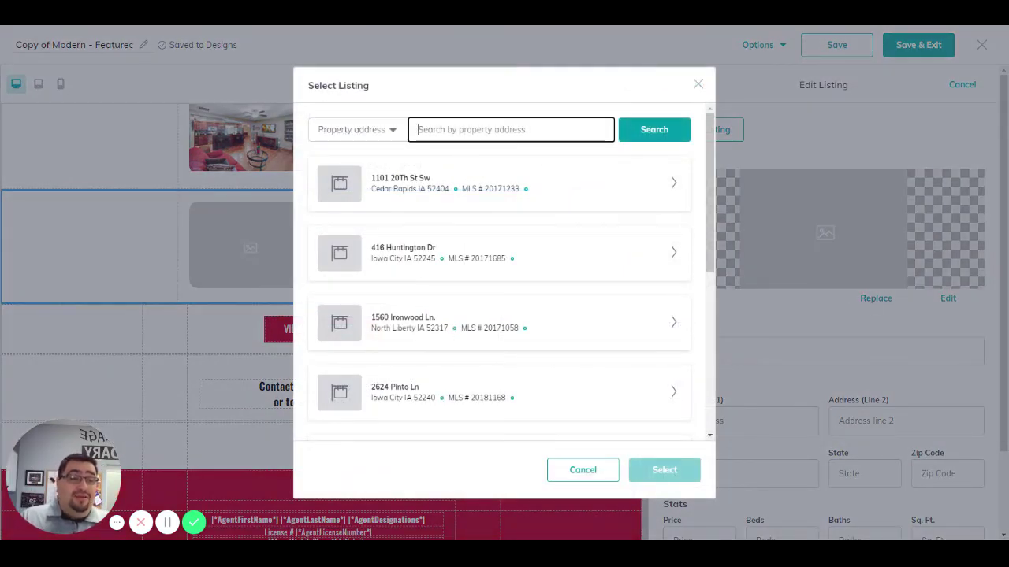
left_click(499, 110)
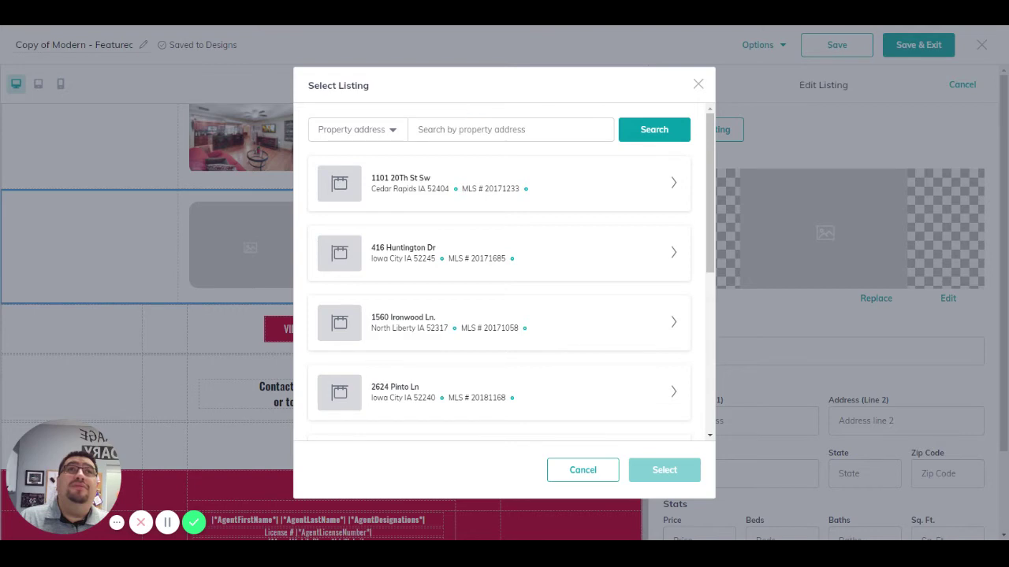
left_click(469, 130)
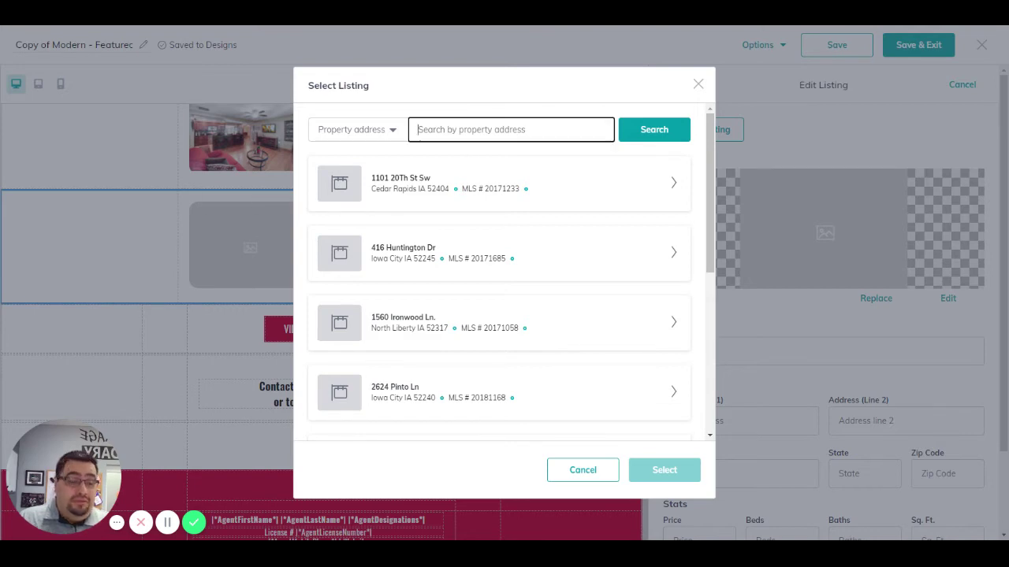
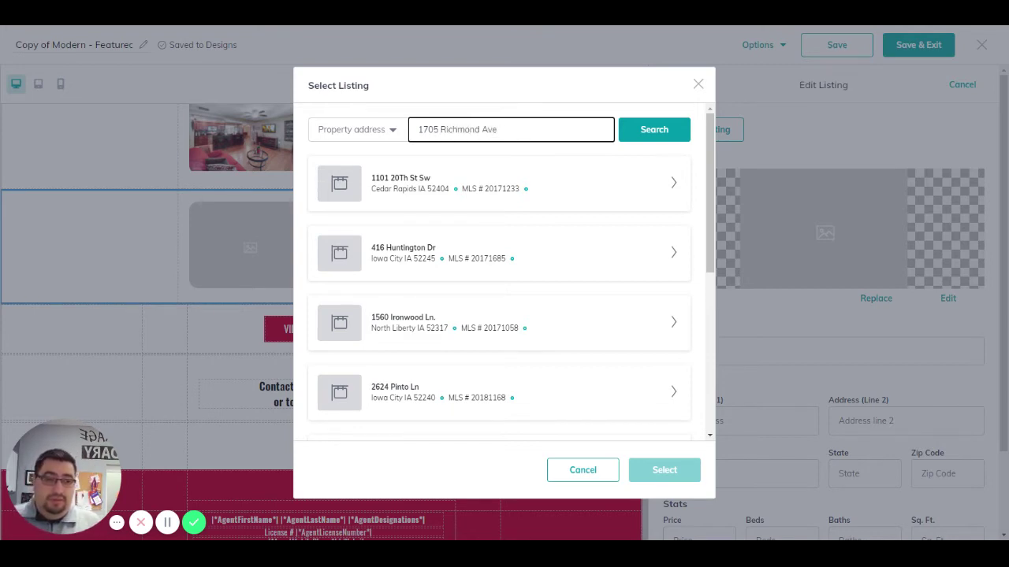
left_click(642, 140)
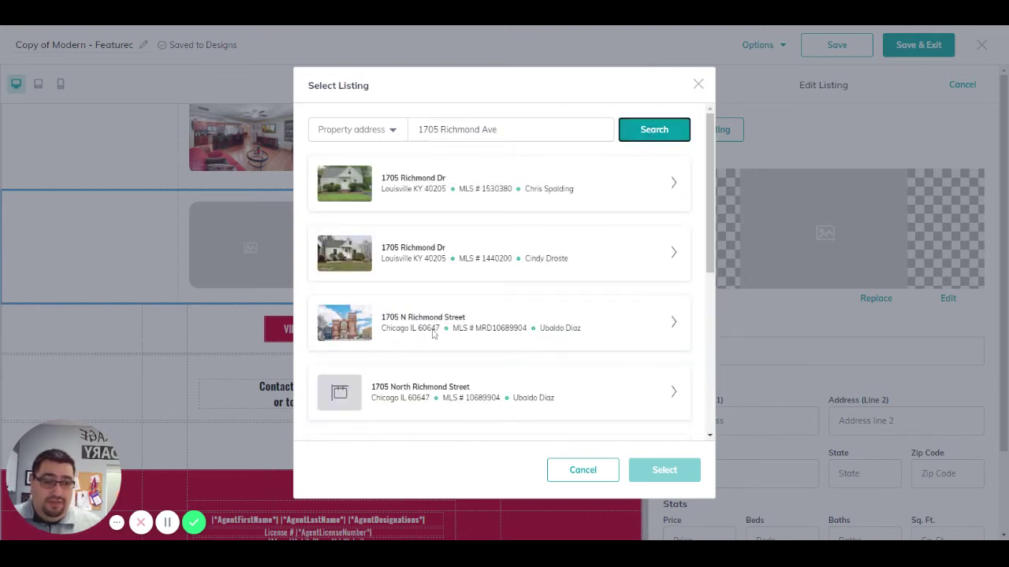
left_click(671, 324)
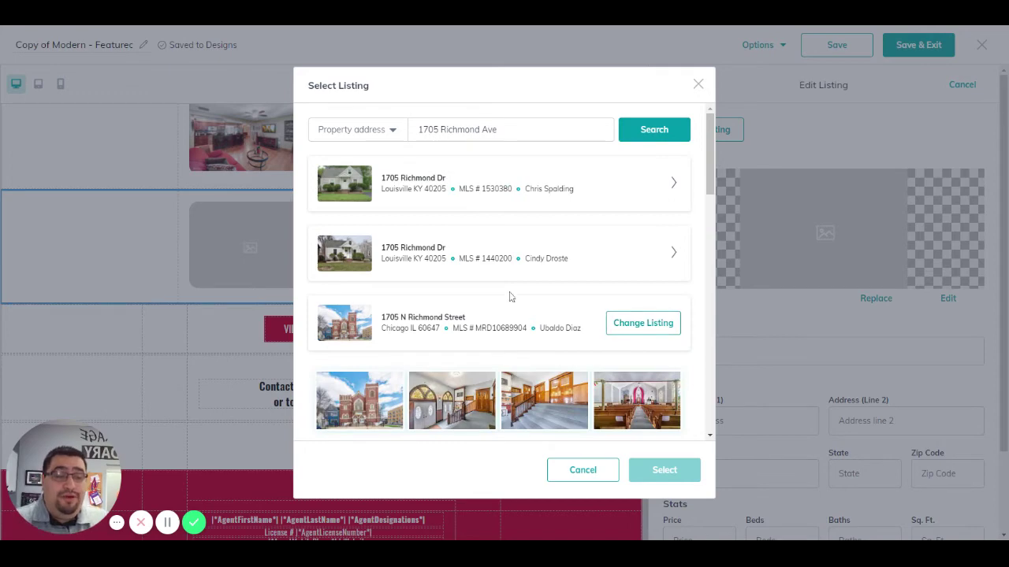
scroll(370, 354, "down", 1)
scroll(370, 353, "down", 2)
scroll(371, 247, "down", 4)
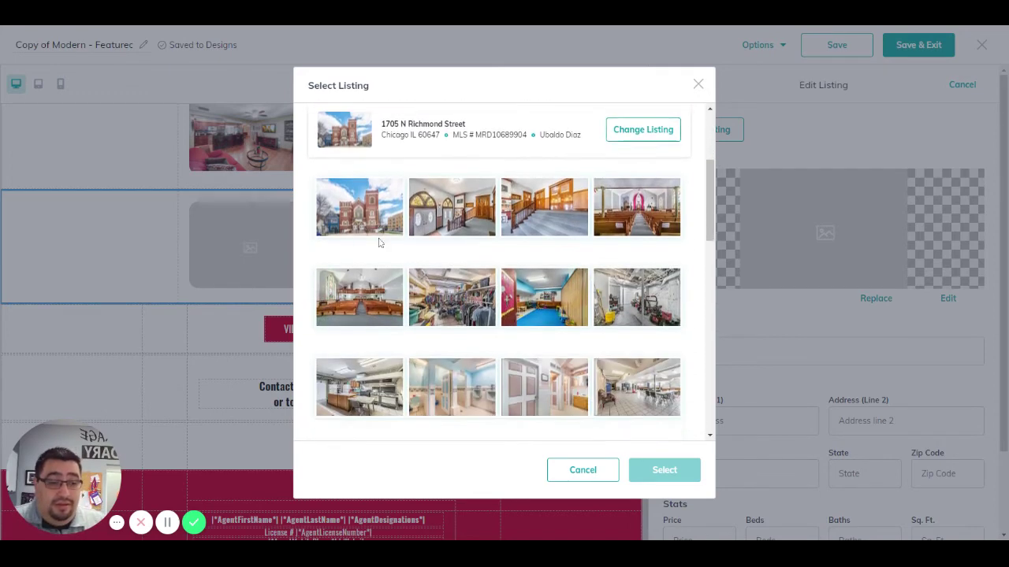
scroll(385, 247, "down", 4)
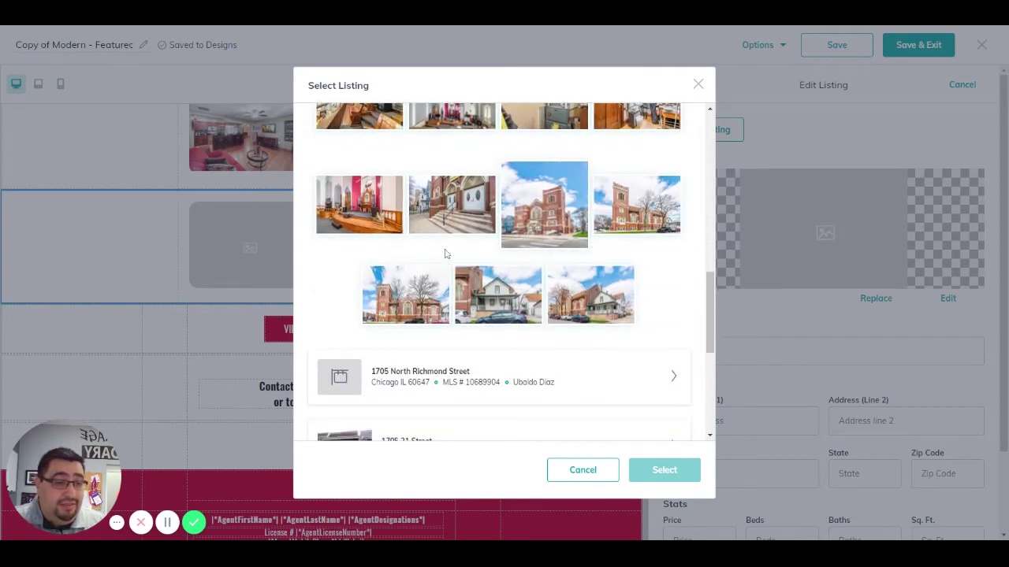
left_click(635, 228)
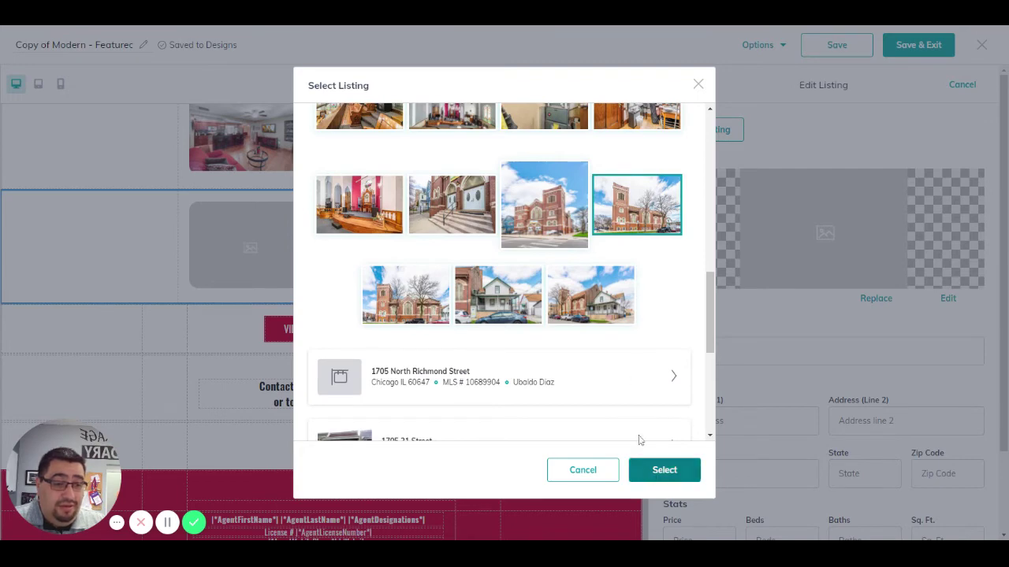
left_click(382, 312)
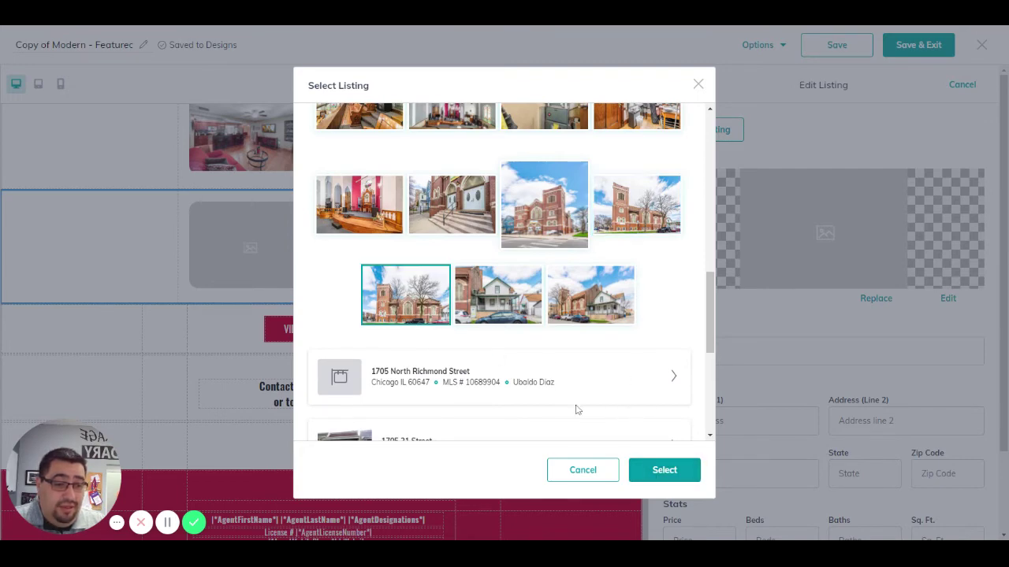
left_click(660, 471)
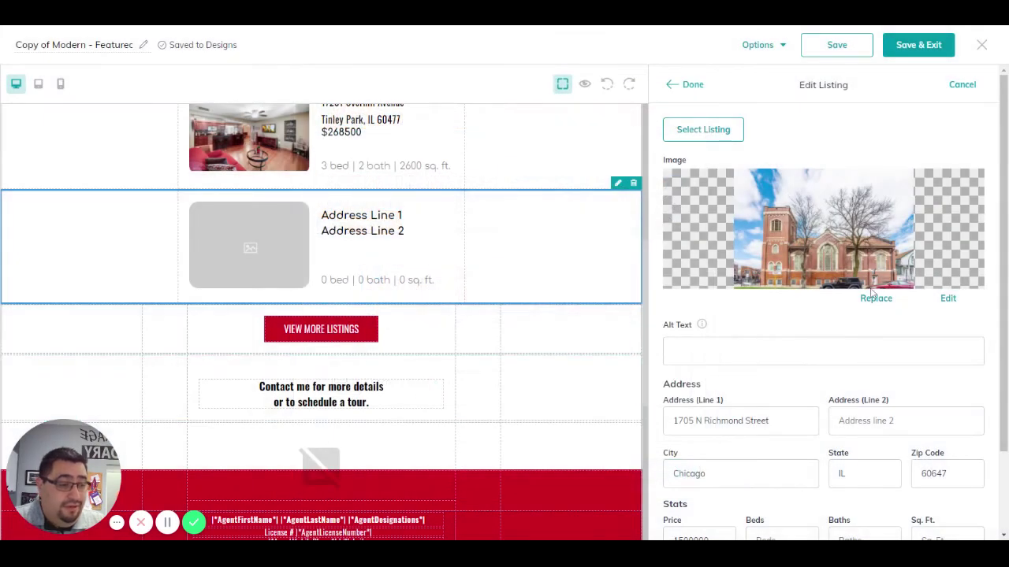
Step: Fill in the third listing's bedrooms, 6 baths and 4000 sq. ft
scroll(907, 394, "down", 2)
left_click(932, 440)
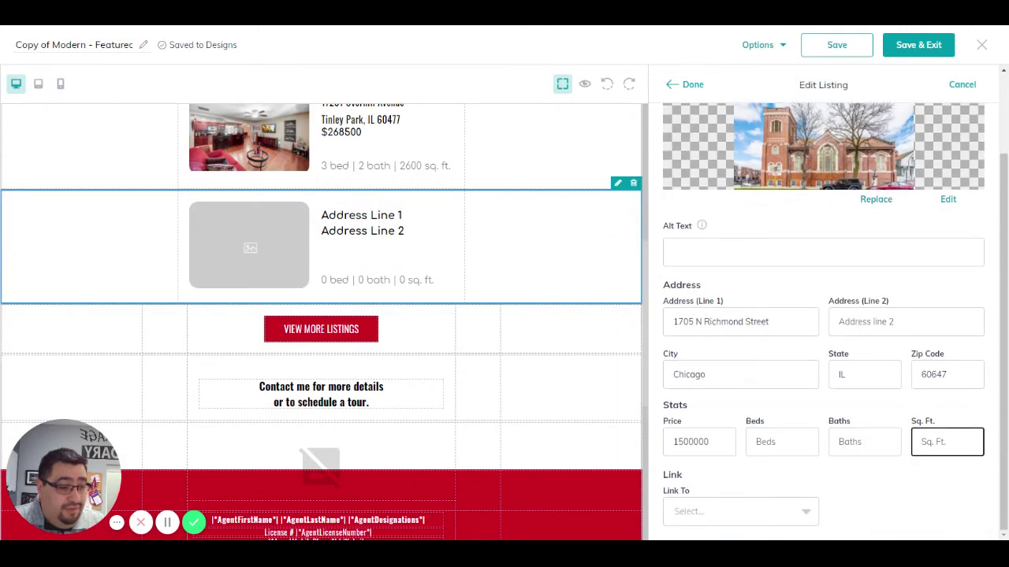
left_click(808, 430)
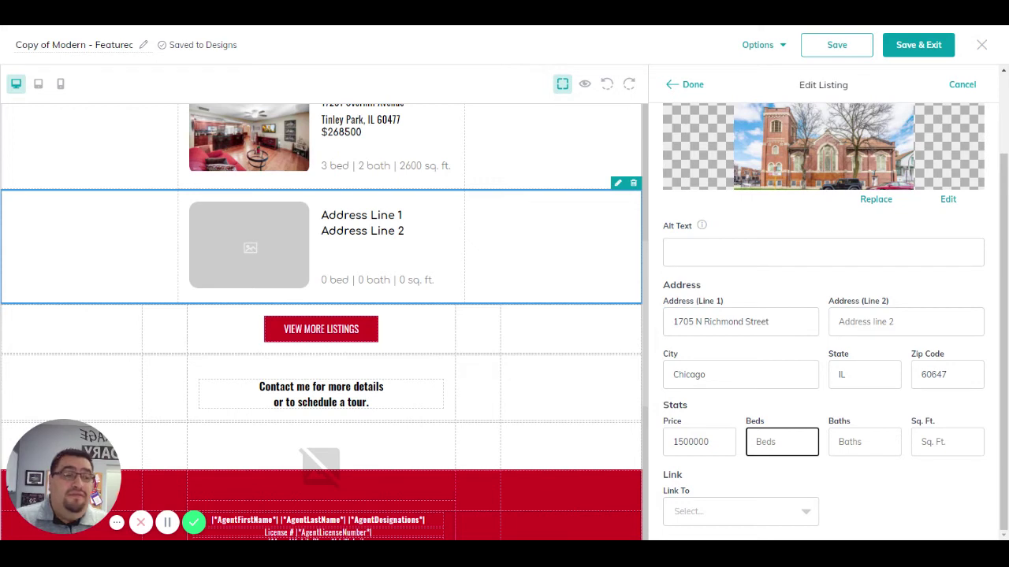
type("4")
key("Tab")
key("shift+Tab")
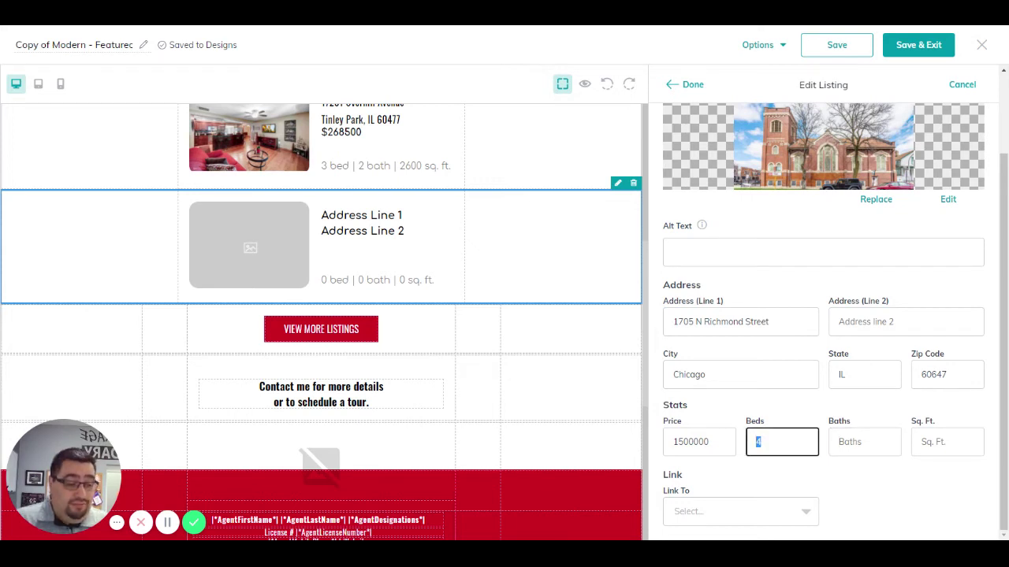
type("0")
key("BackSpace")
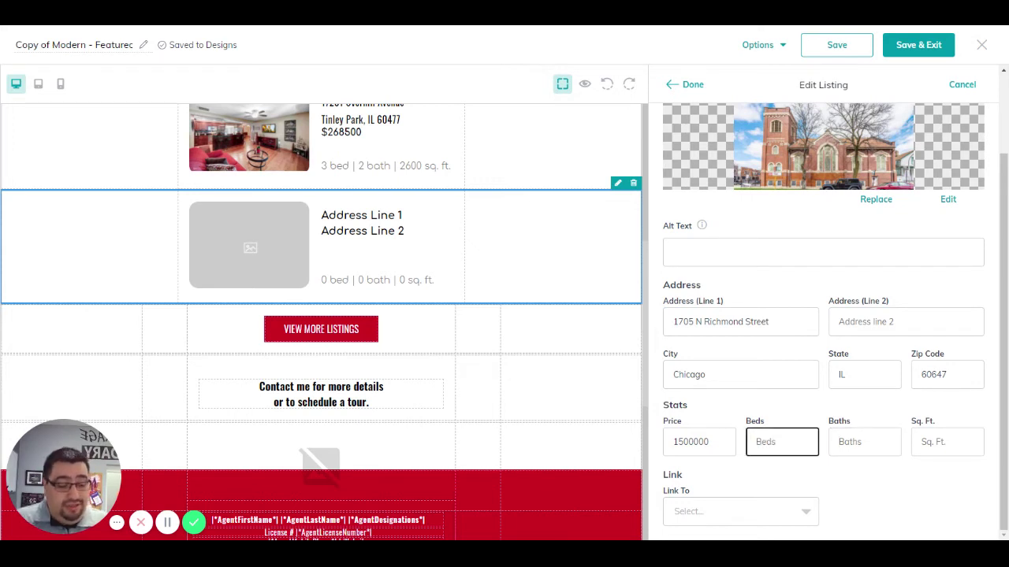
type("5")
key("Tab")
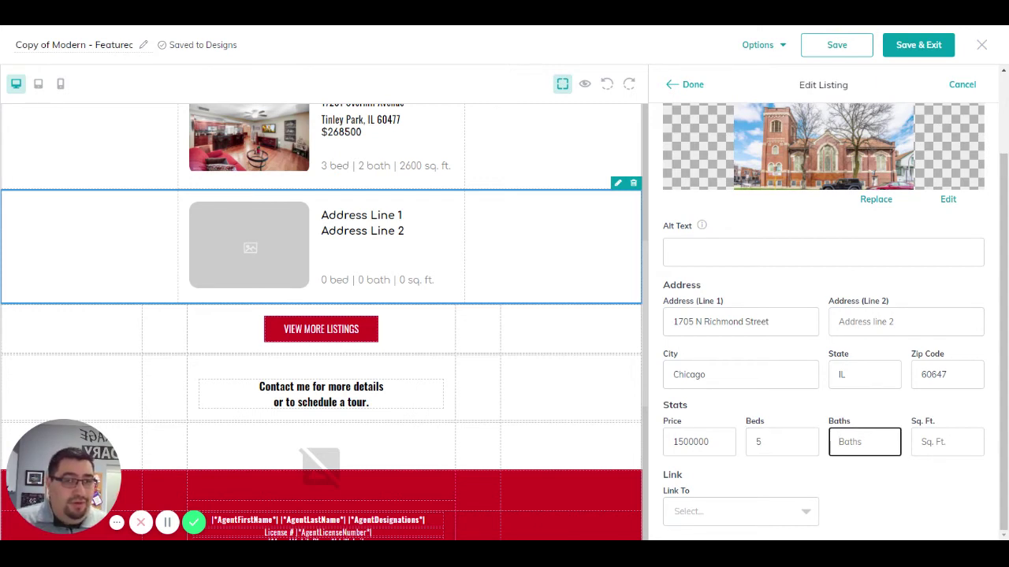
type("6")
key("Tab")
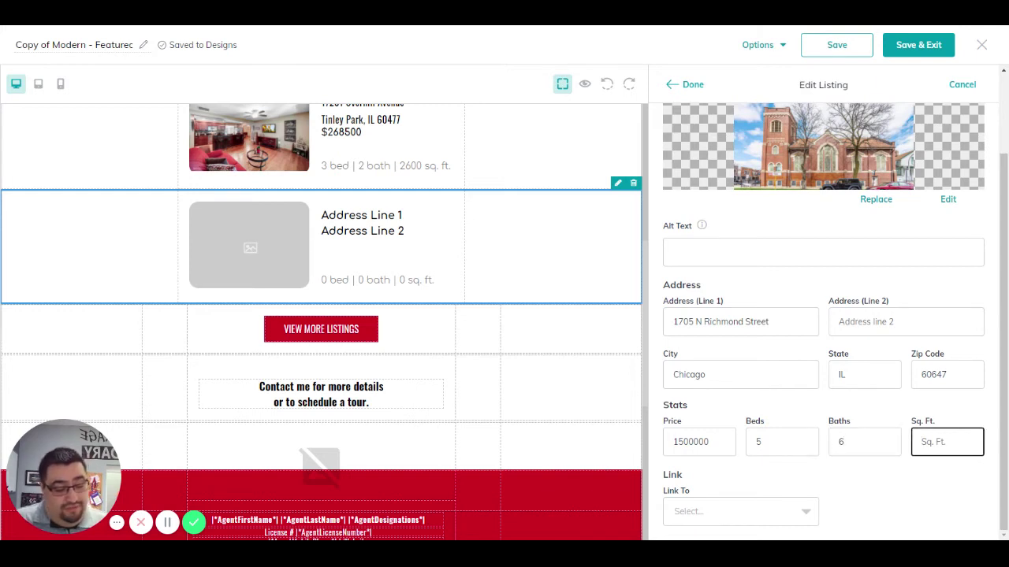
type("4000")
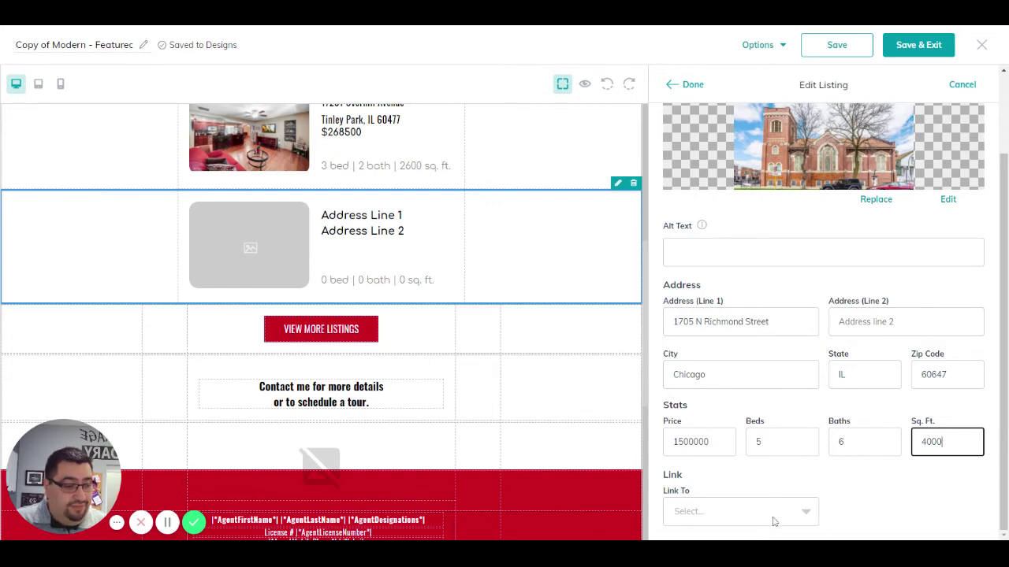
Step: Link the Richmond Street listing to the 581447-Sellers landing page and apply it
left_click(773, 521)
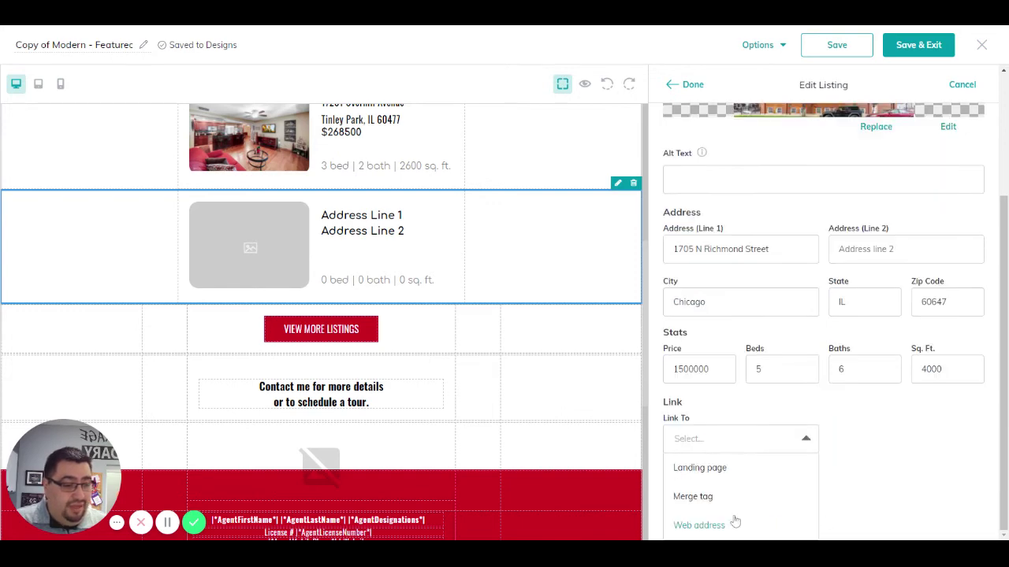
left_click(713, 468)
left_click(891, 508)
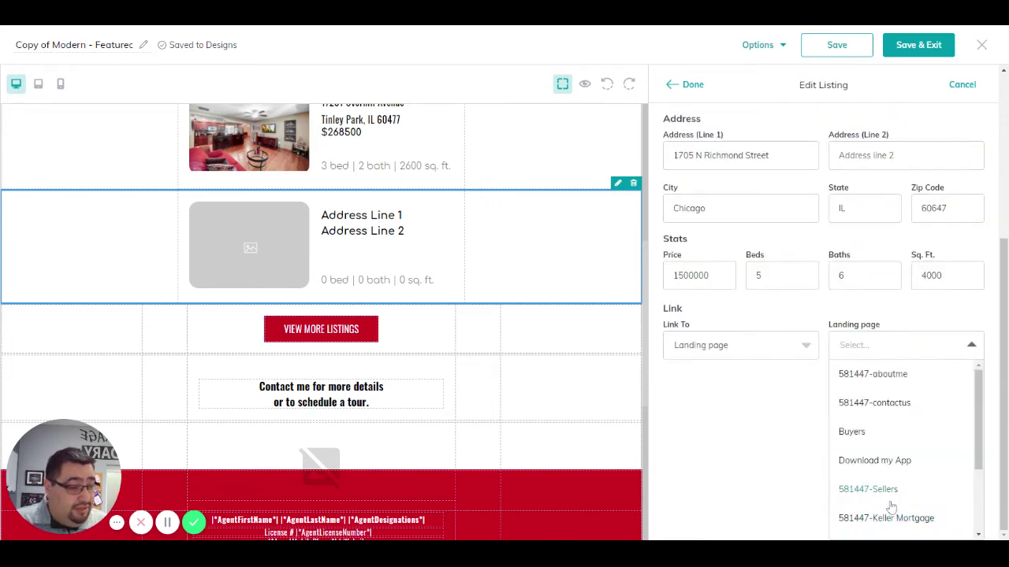
left_click(867, 490)
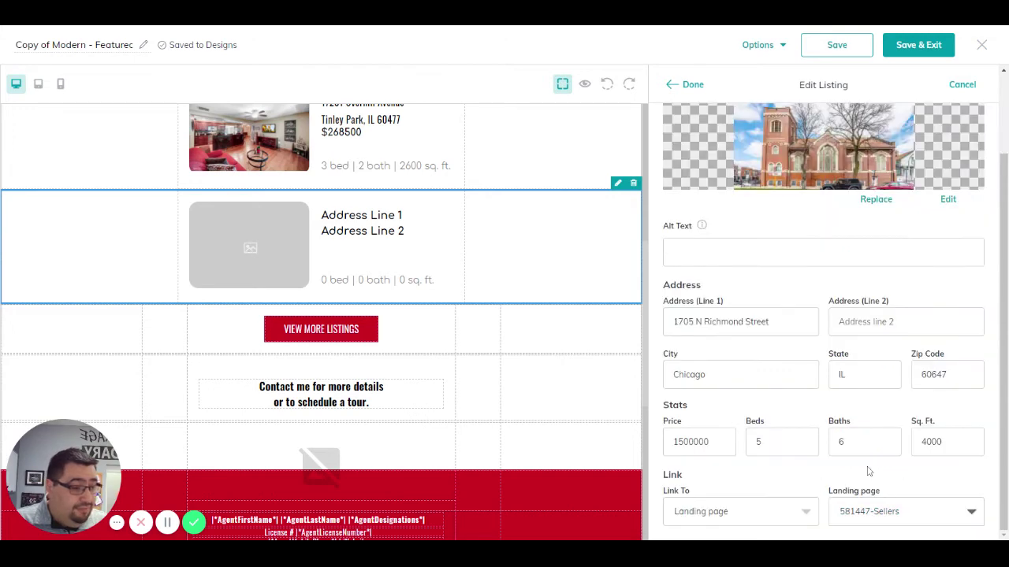
left_click(694, 84)
scroll(541, 331, "up", 3)
scroll(516, 316, "up", 2)
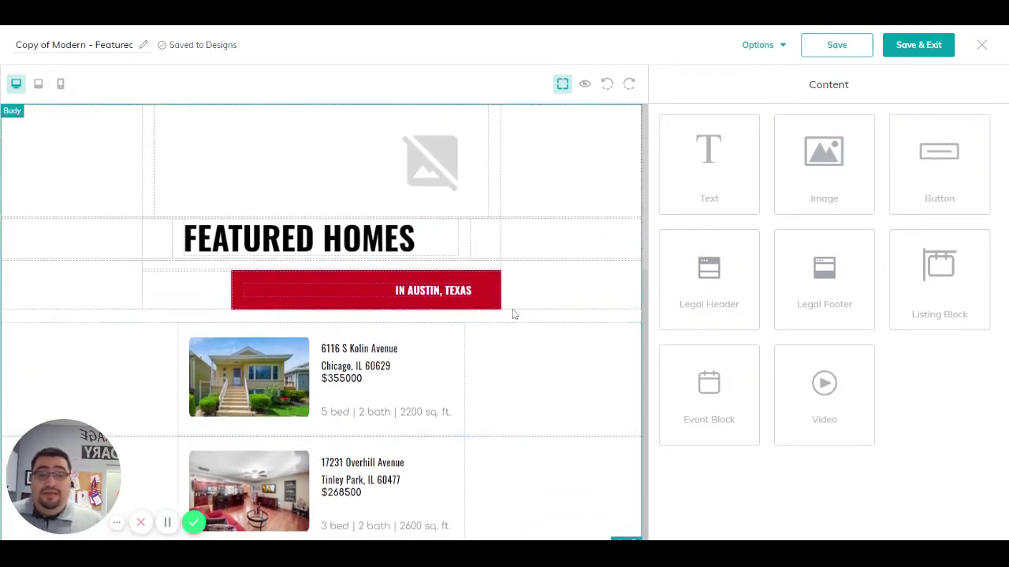
scroll(511, 417, "down", 2)
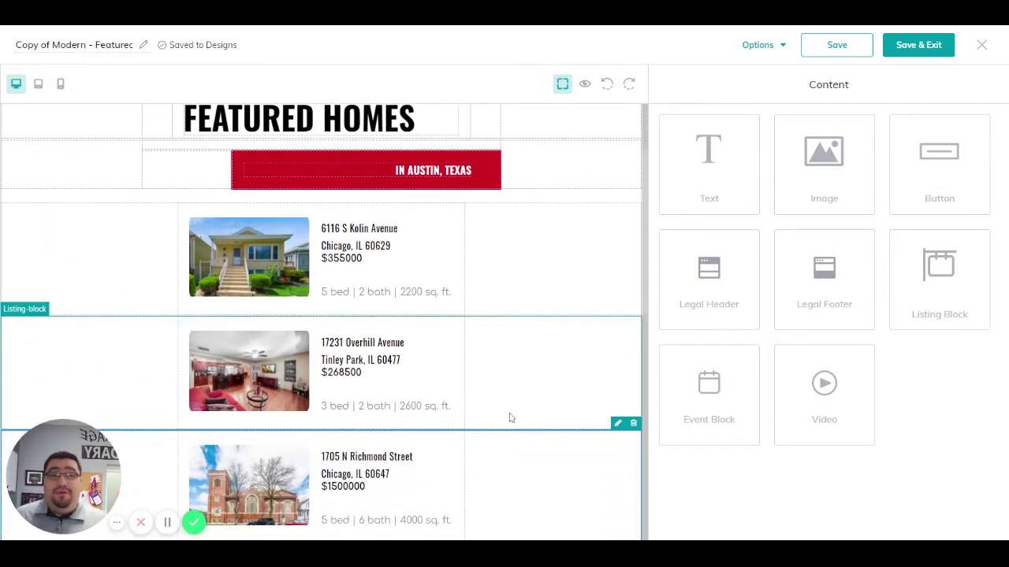
left_click(757, 44)
left_click(758, 78)
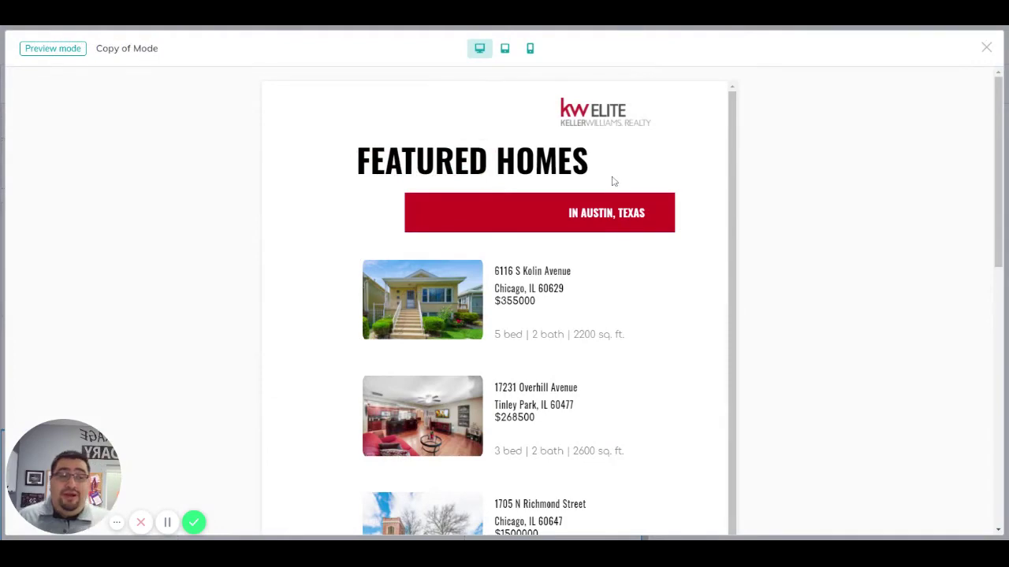
scroll(635, 181, "down", 8)
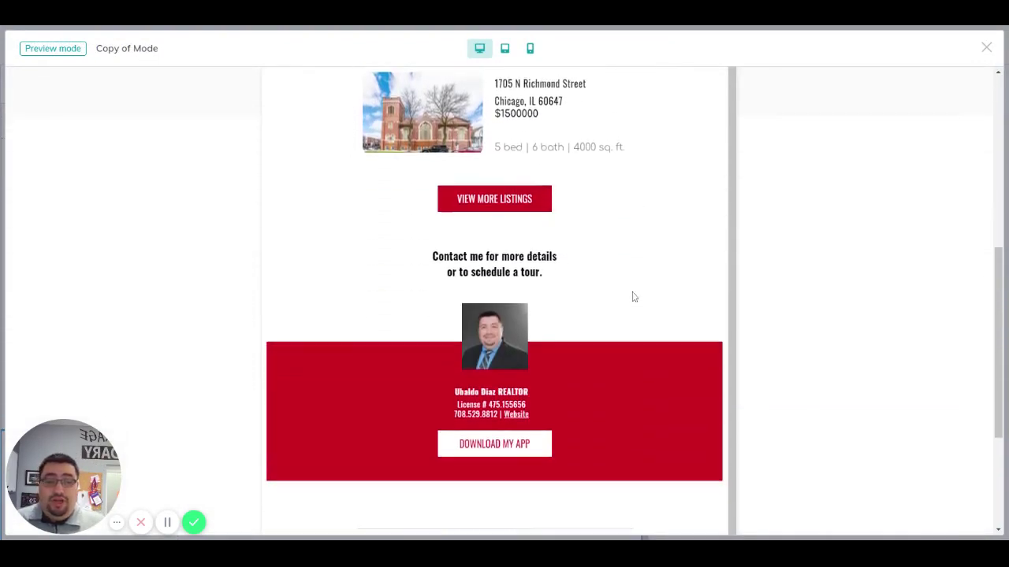
scroll(647, 304, "up", 10)
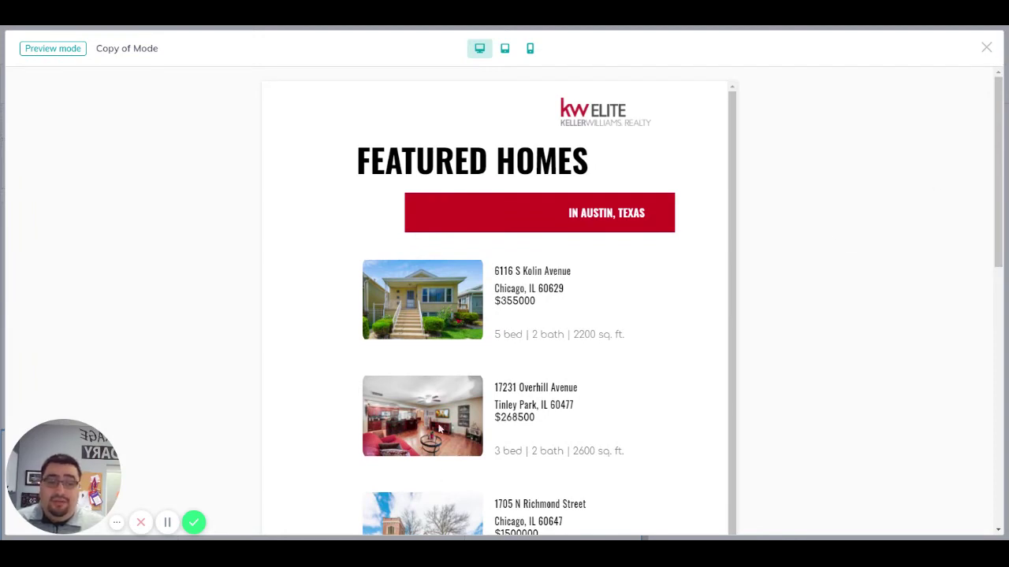
scroll(441, 431, "down", 3)
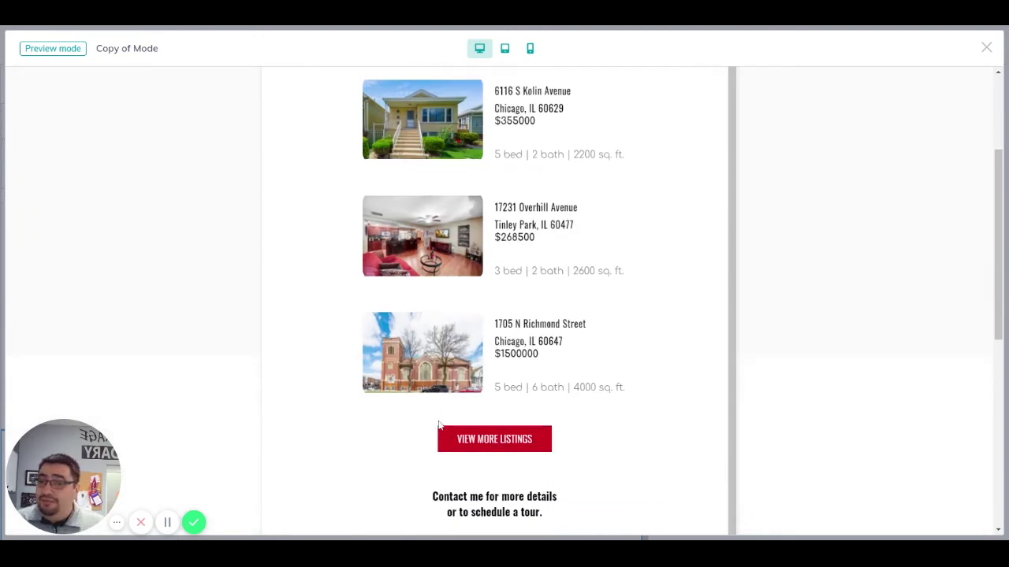
left_click(986, 47)
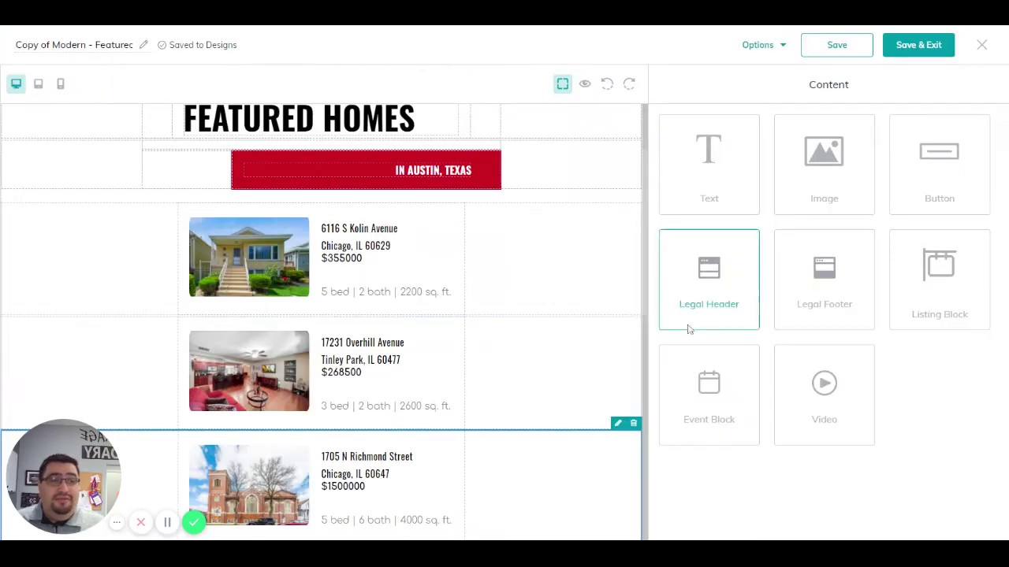
Step: Save and exit the email design, then show the Emails tab under Campaigns
left_click(981, 46)
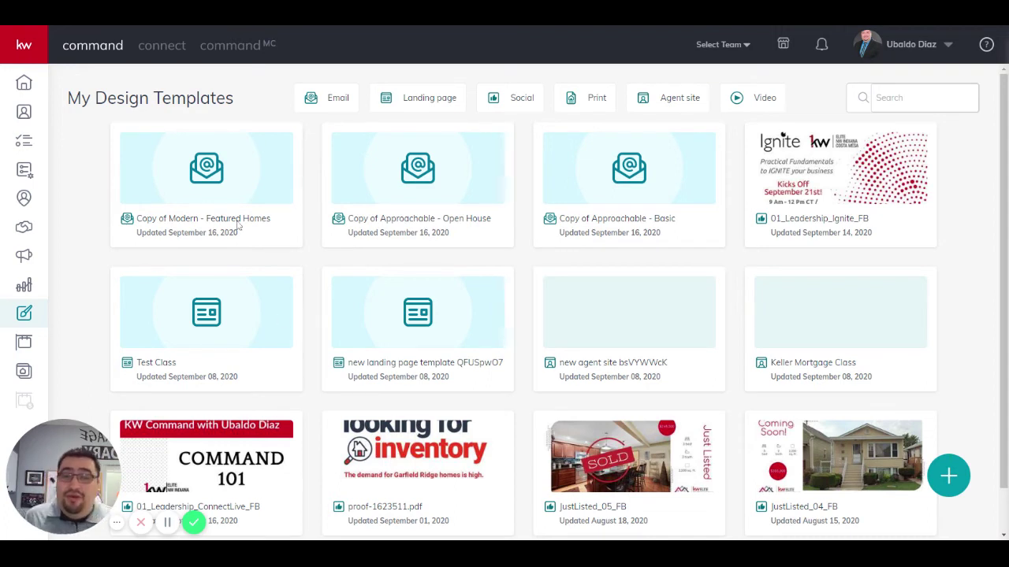
left_click(25, 257)
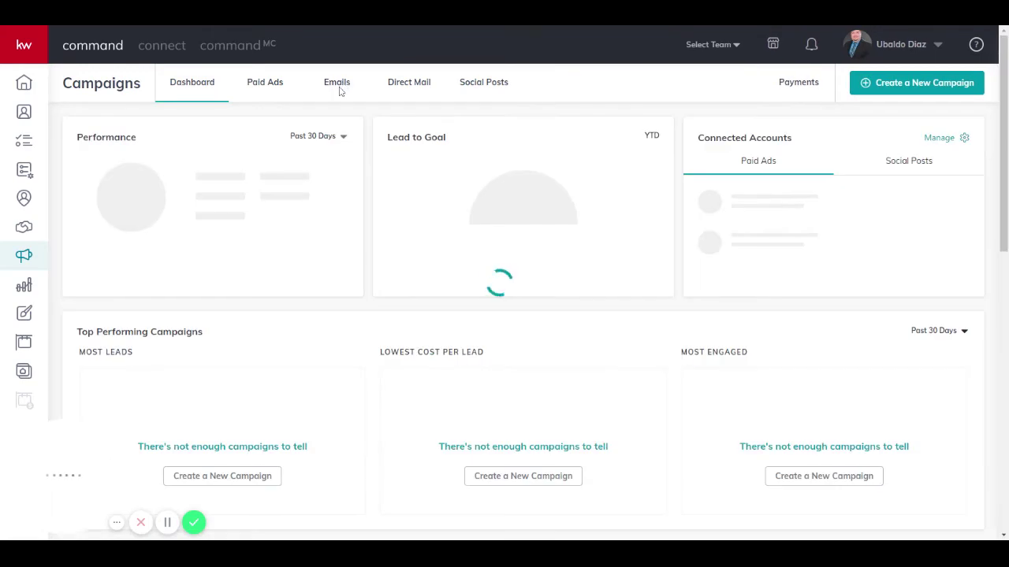
left_click(338, 85)
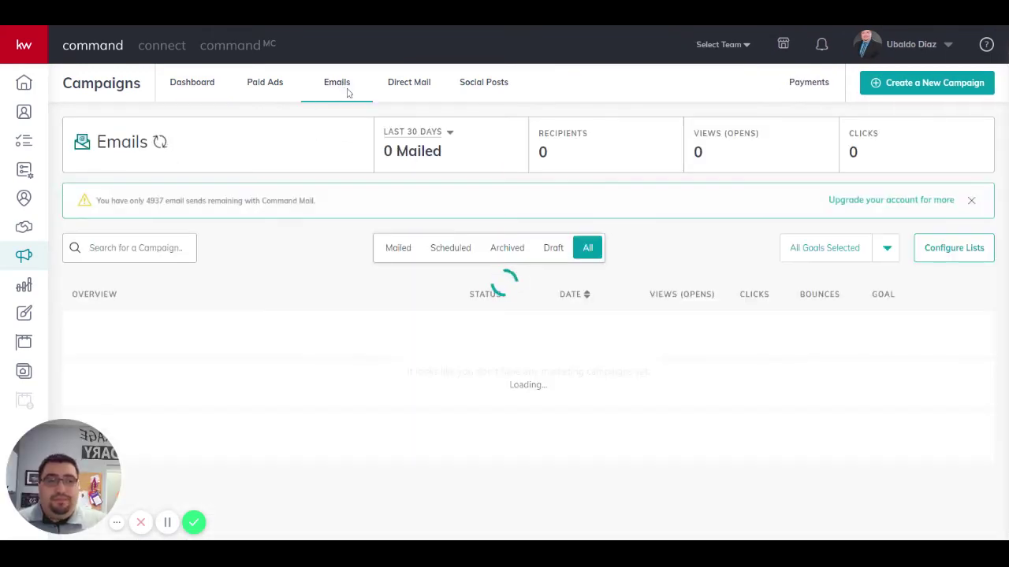
left_click(920, 85)
Step: Create an email campaign named 'Test' with the Advertise Listing goal
left_click(501, 351)
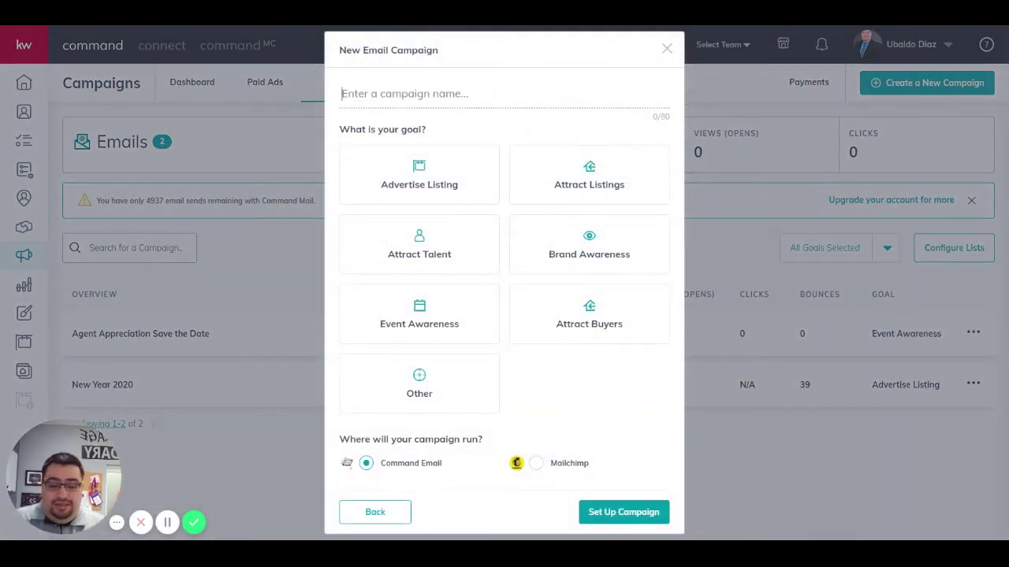
type("Test")
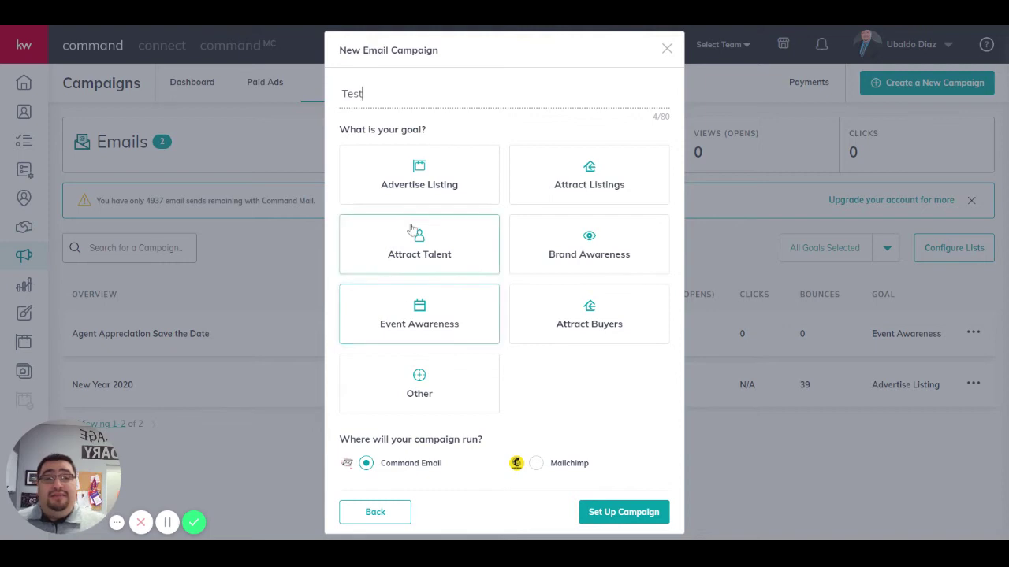
left_click(458, 189)
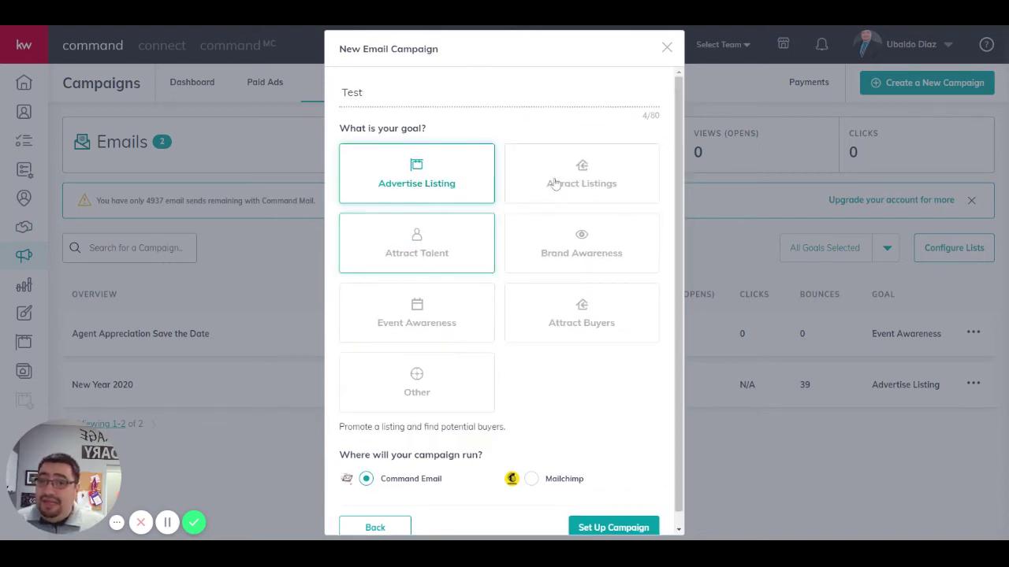
scroll(386, 508, "down", 1)
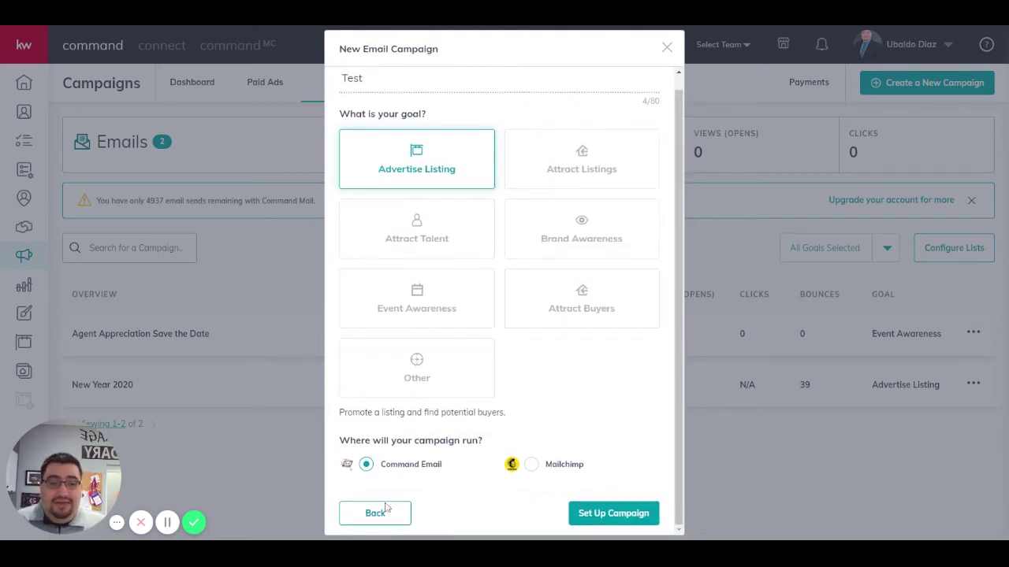
left_click(611, 514)
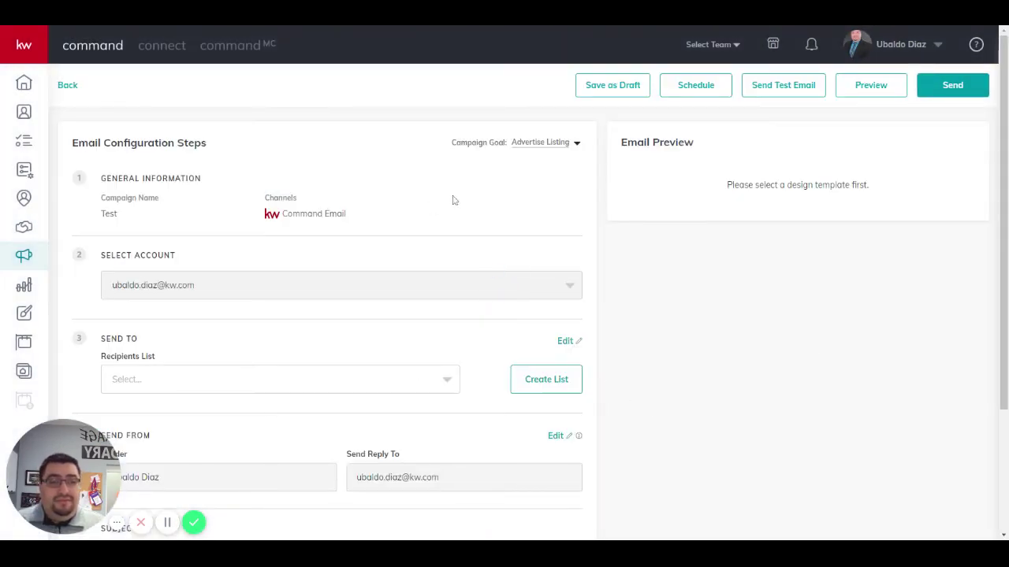
Step: Set the campaign's recipient list to Me
scroll(367, 181, "down", 2)
scroll(174, 189, "up", 2)
scroll(344, 211, "down", 1)
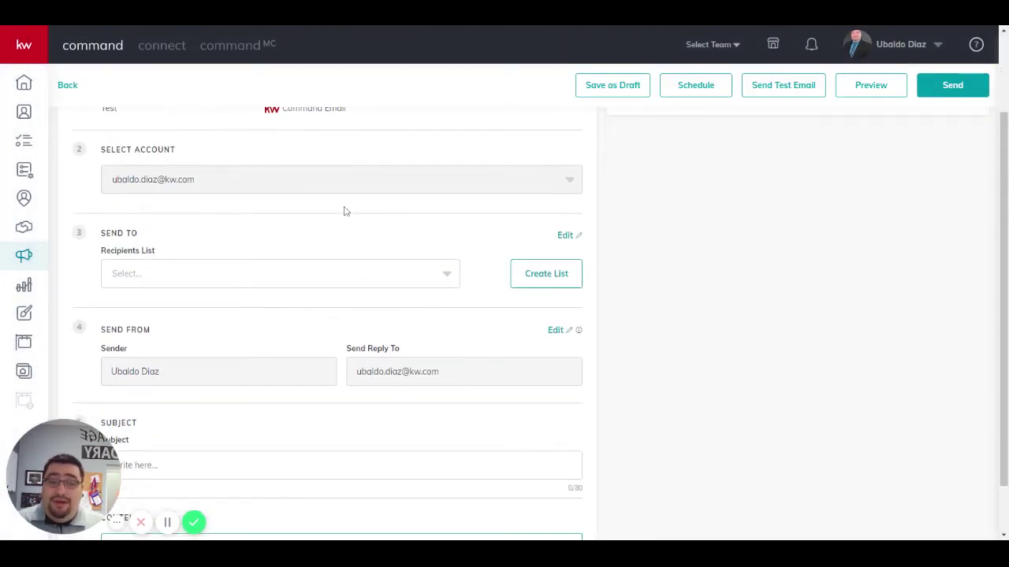
scroll(345, 211, "down", 1)
left_click(443, 218)
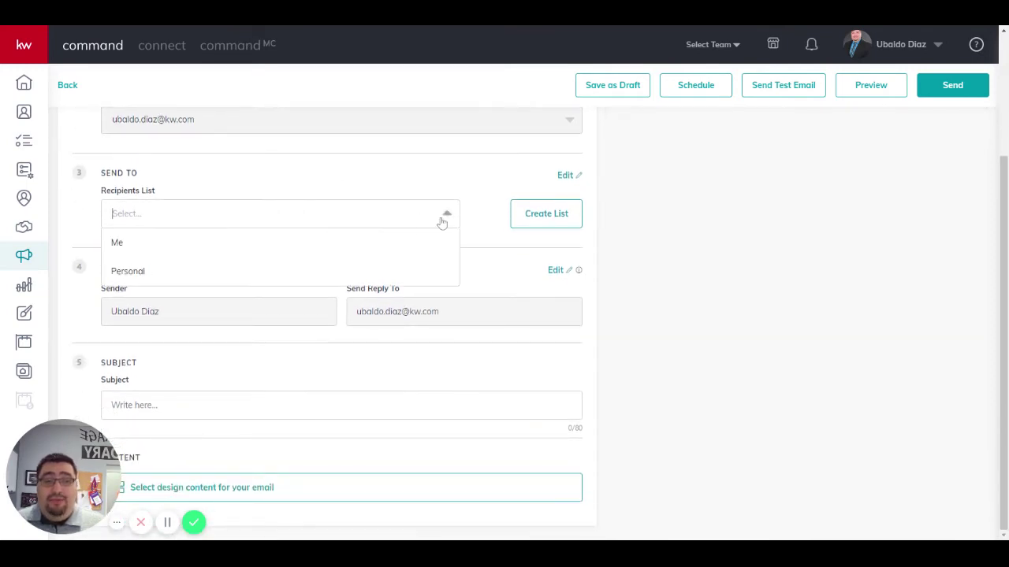
left_click(124, 271)
left_click(312, 218)
left_click(115, 246)
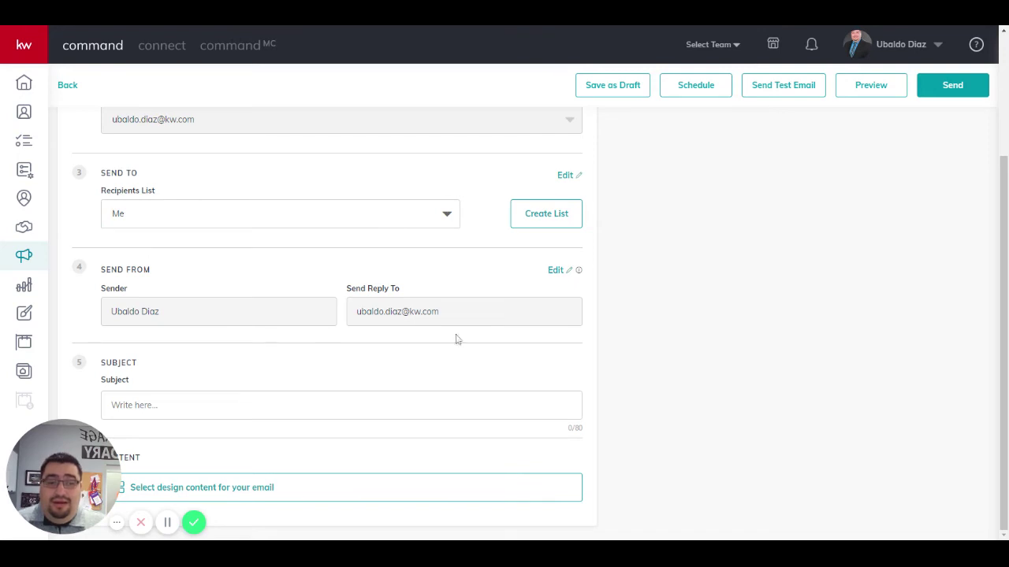
Step: Enter 'Test' as the subject and go to design content selection
type("Test")
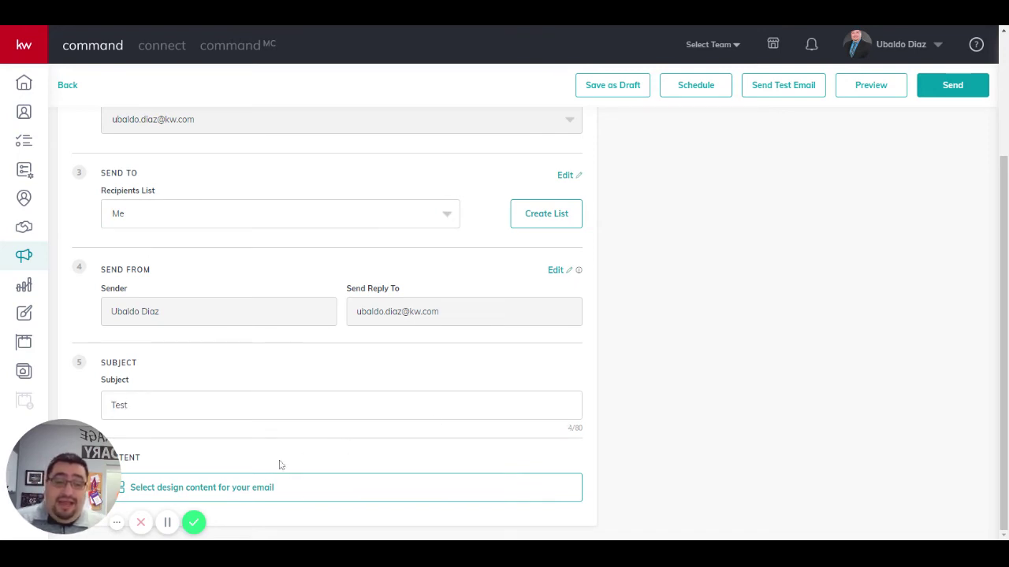
left_click_drag(77, 493, 949, 493)
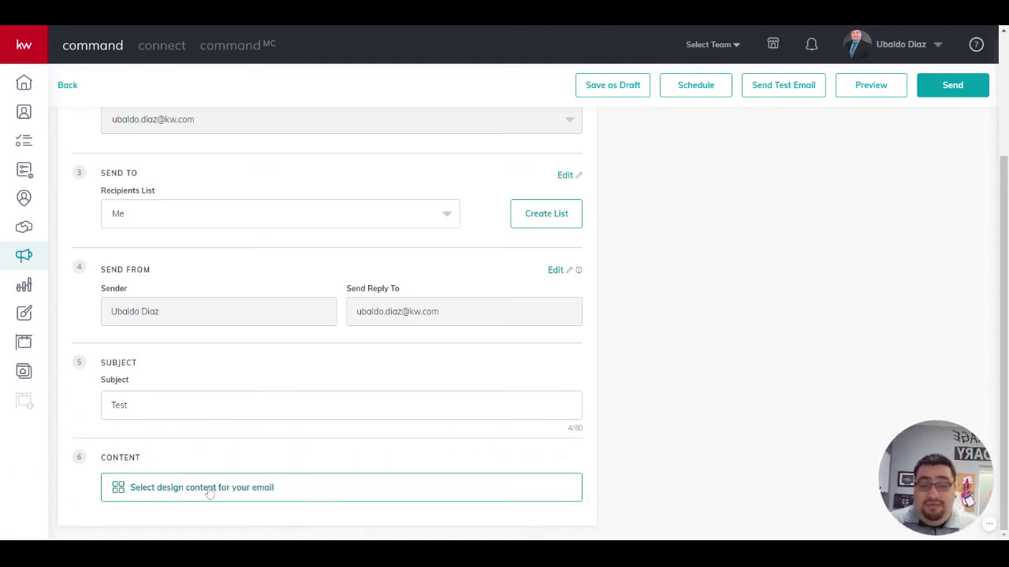
left_click(181, 494)
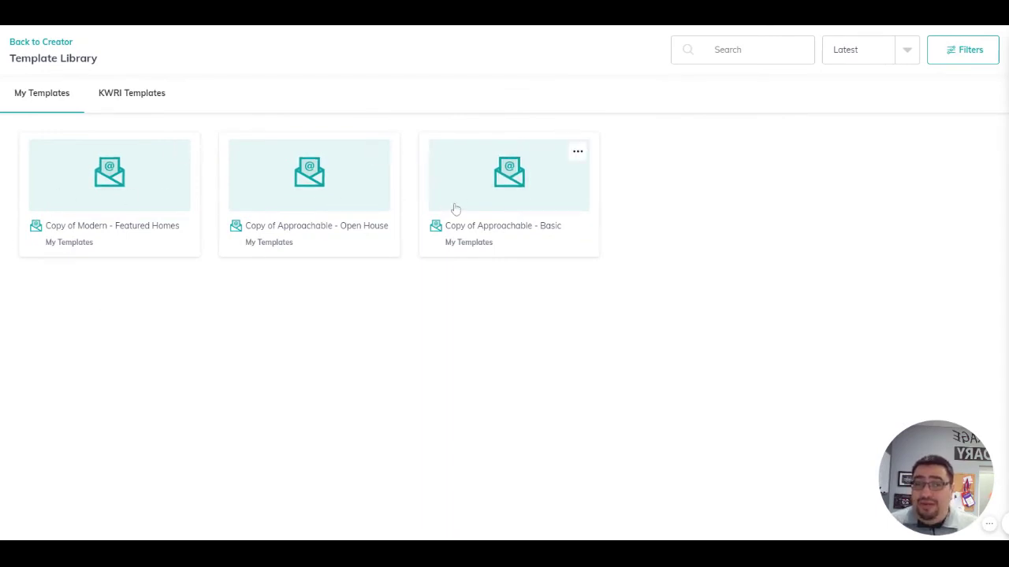
Step: Browse the KWRI Templates and open Approachable - Featured Homes
left_click(139, 98)
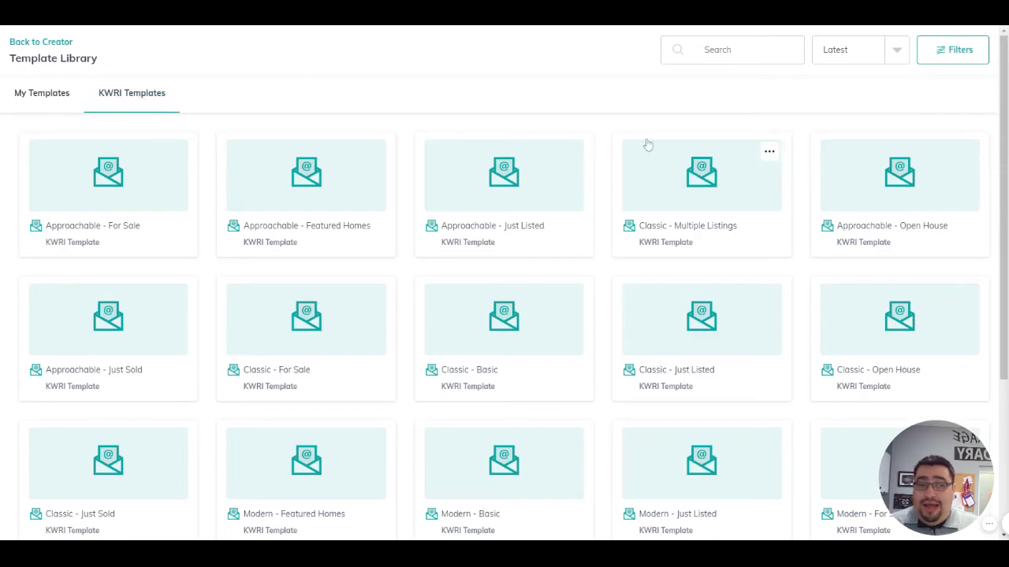
scroll(443, 270, "down", 3)
left_click(496, 515)
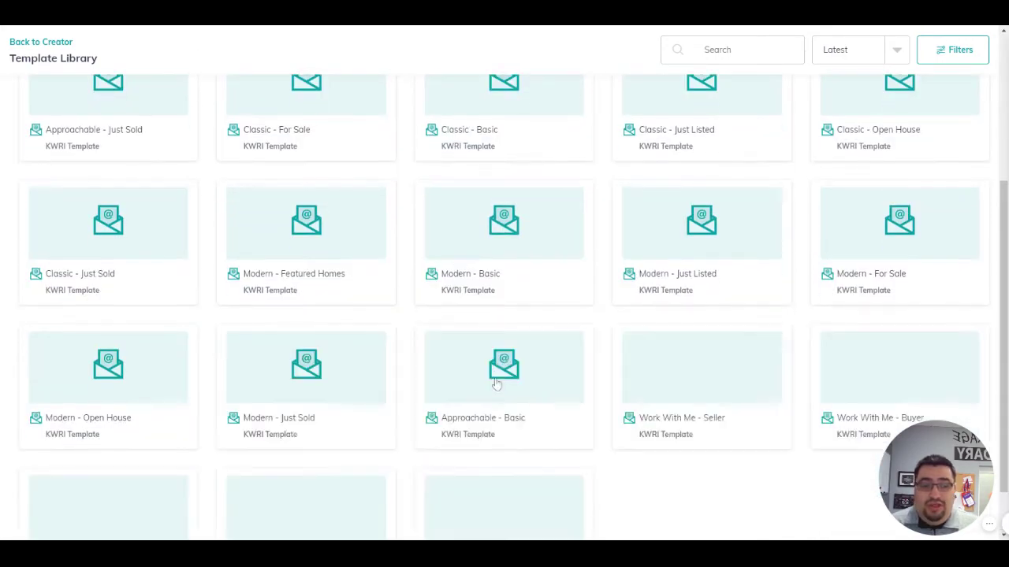
scroll(496, 384, "down", 1)
scroll(646, 374, "up", 3)
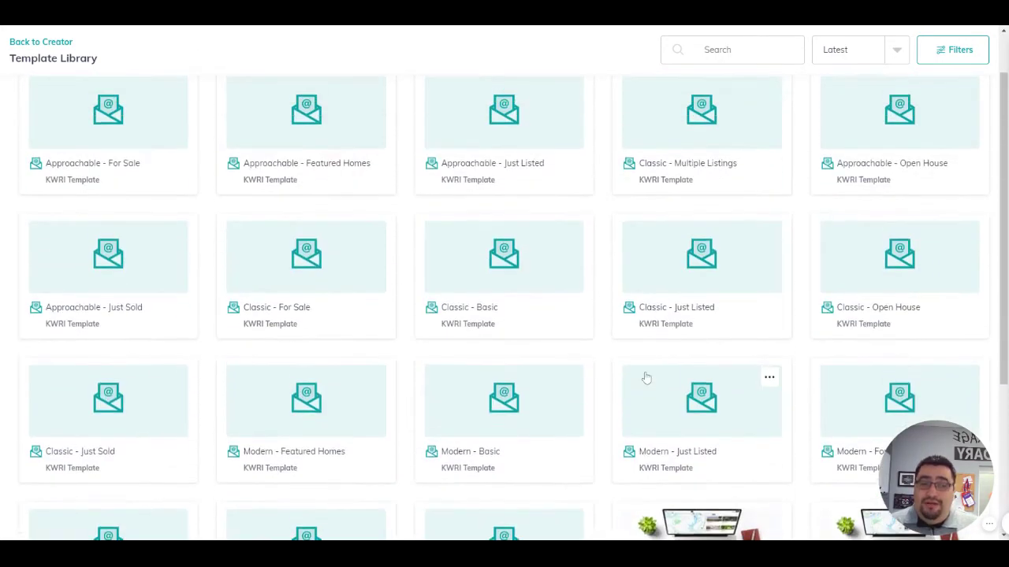
scroll(646, 378, "up", 1)
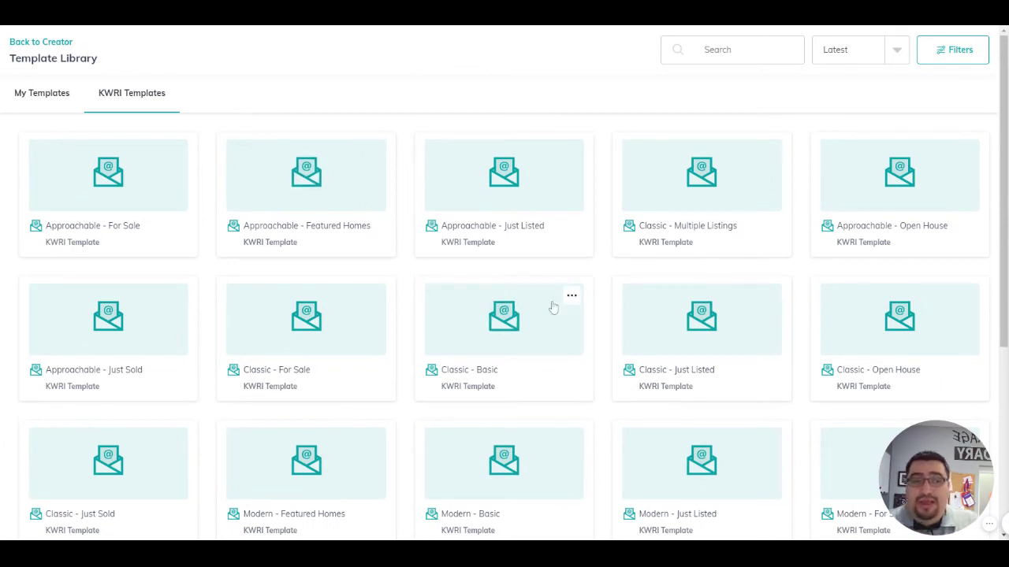
scroll(583, 221, "down", 2)
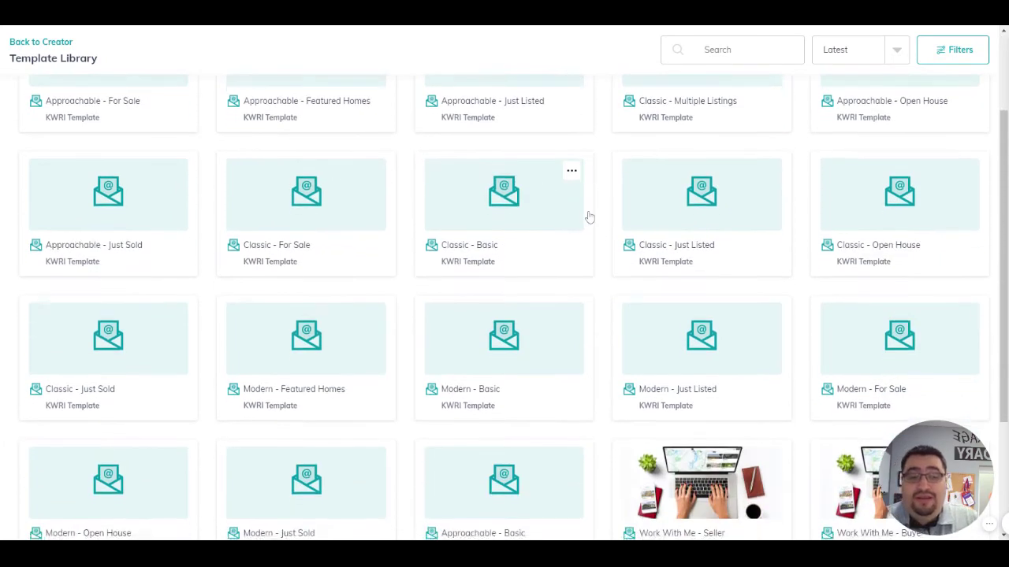
scroll(441, 360, "up", 1)
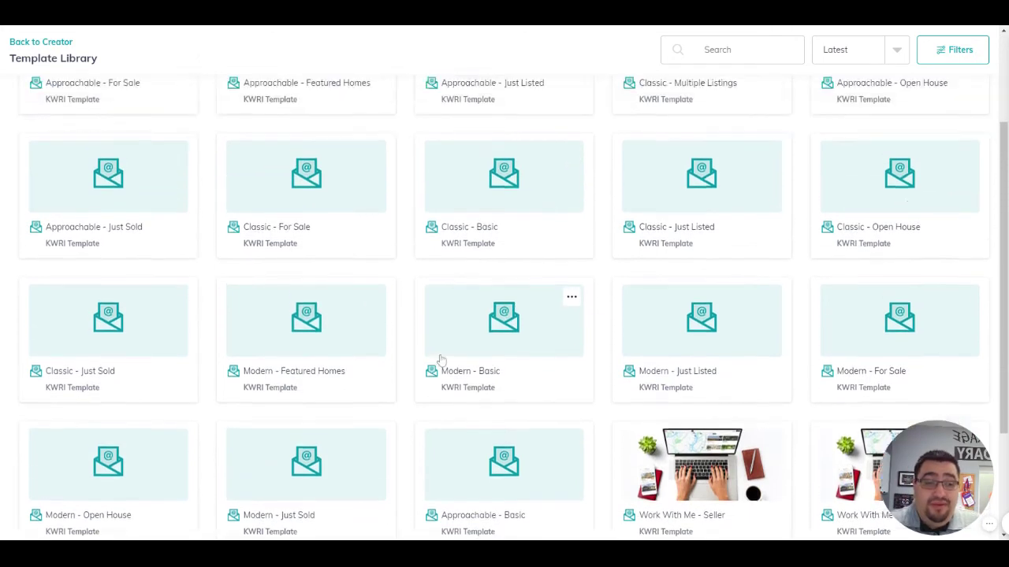
scroll(442, 360, "up", 1)
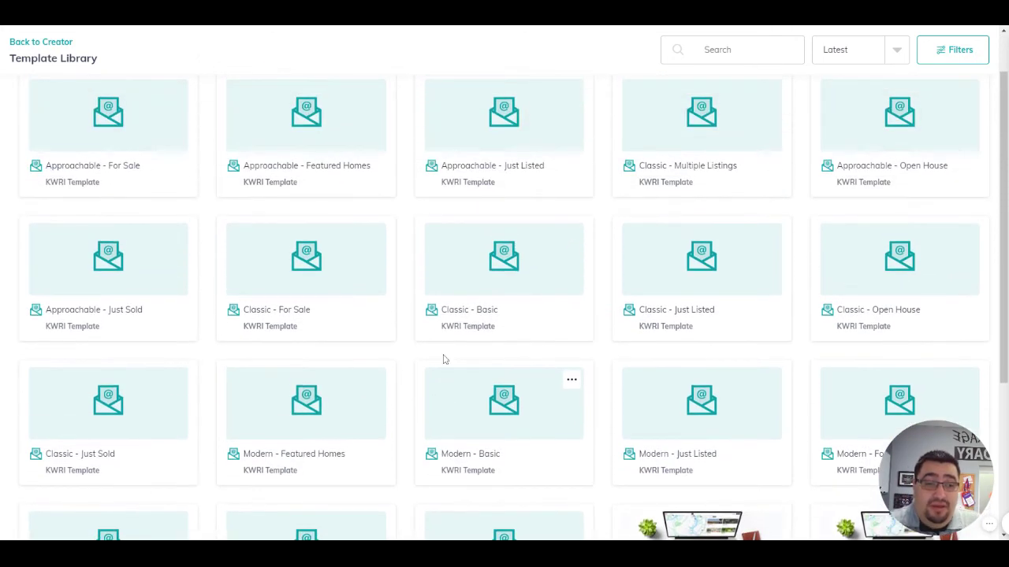
left_click(326, 165)
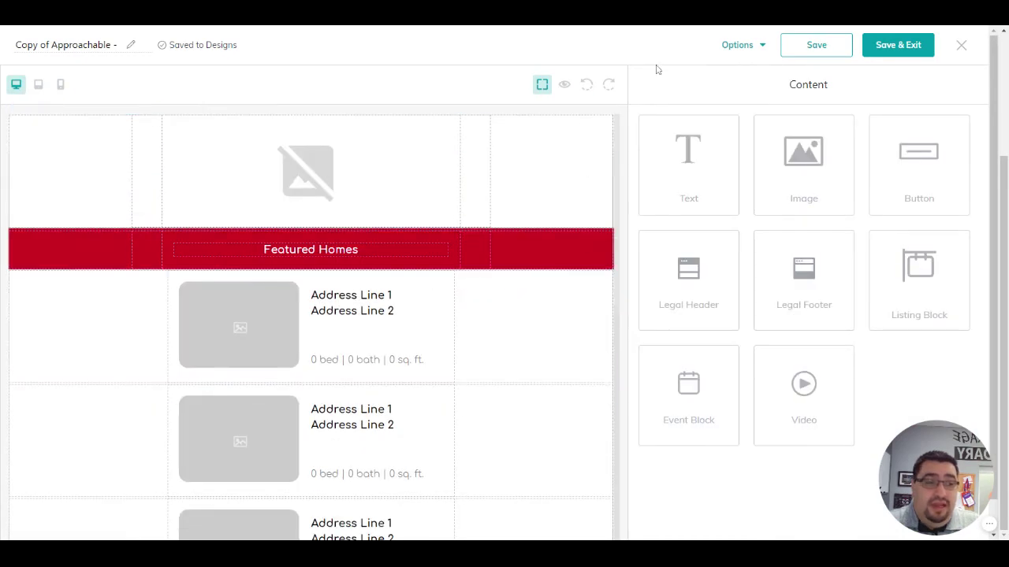
Step: Preview the Featured Homes email top to bottom, then save and exit the design
left_click(749, 49)
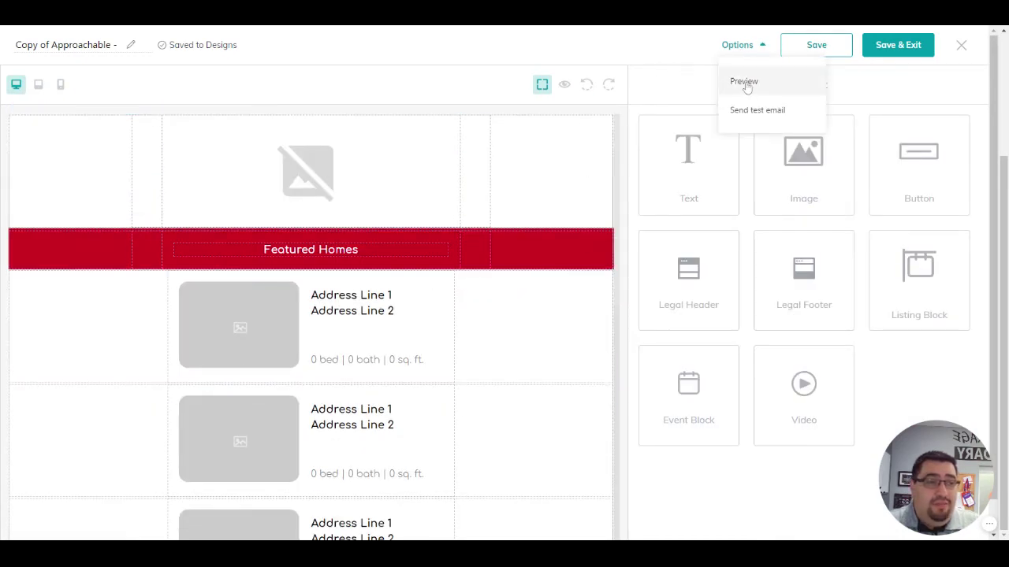
left_click(746, 83)
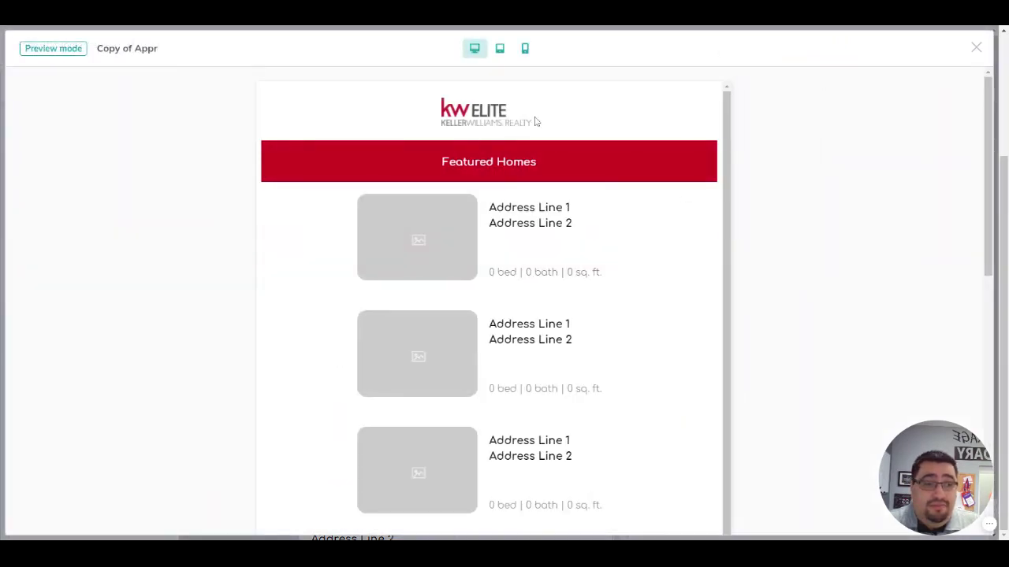
scroll(580, 181, "down", 4)
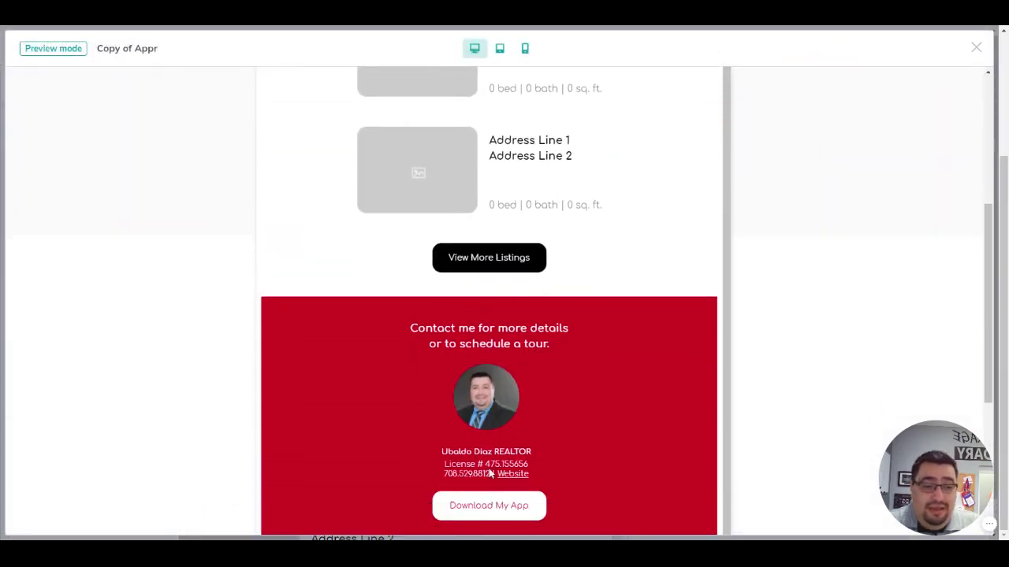
scroll(550, 344, "down", 3)
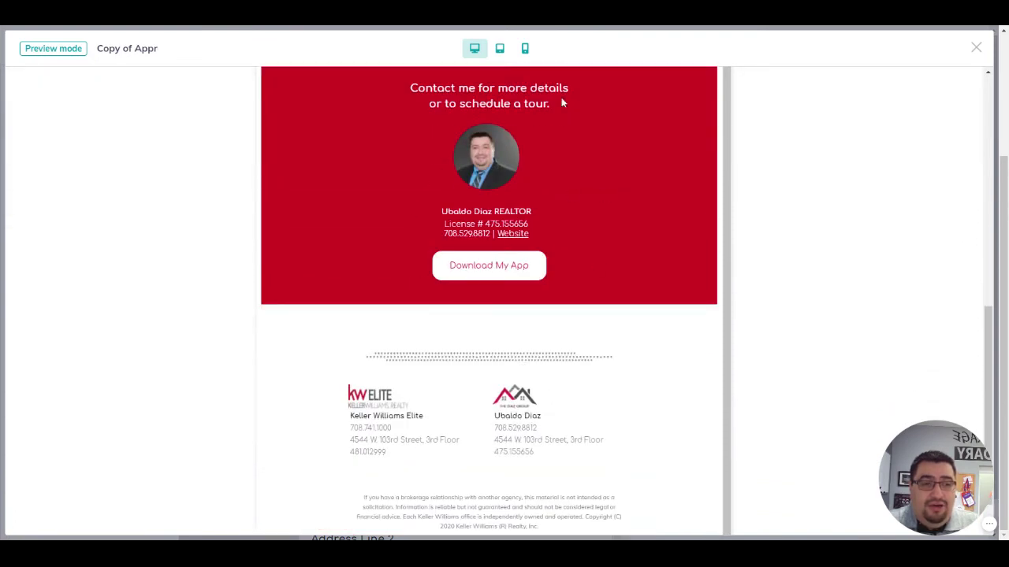
scroll(498, 336, "down", 1)
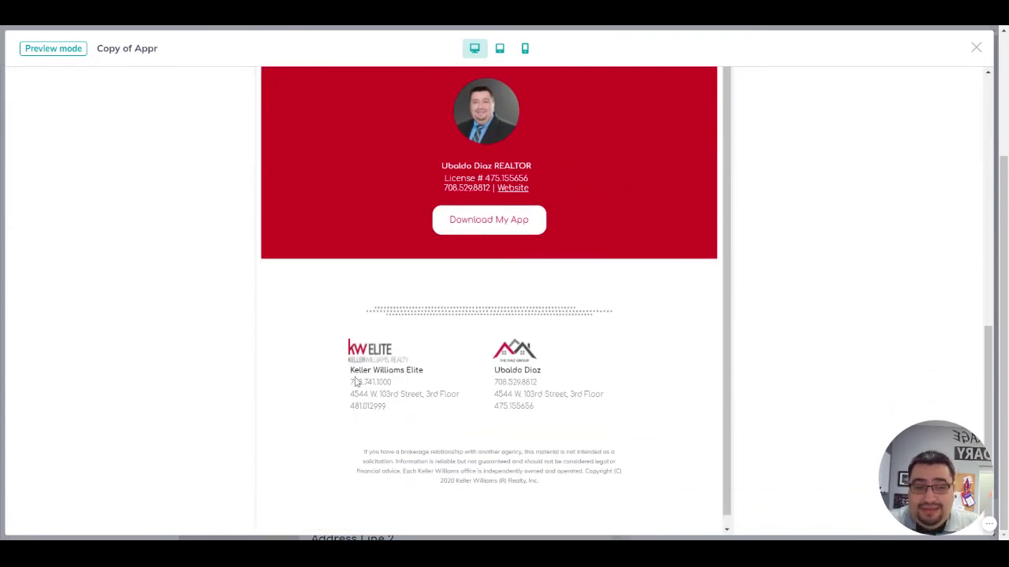
scroll(622, 402, "up", 5)
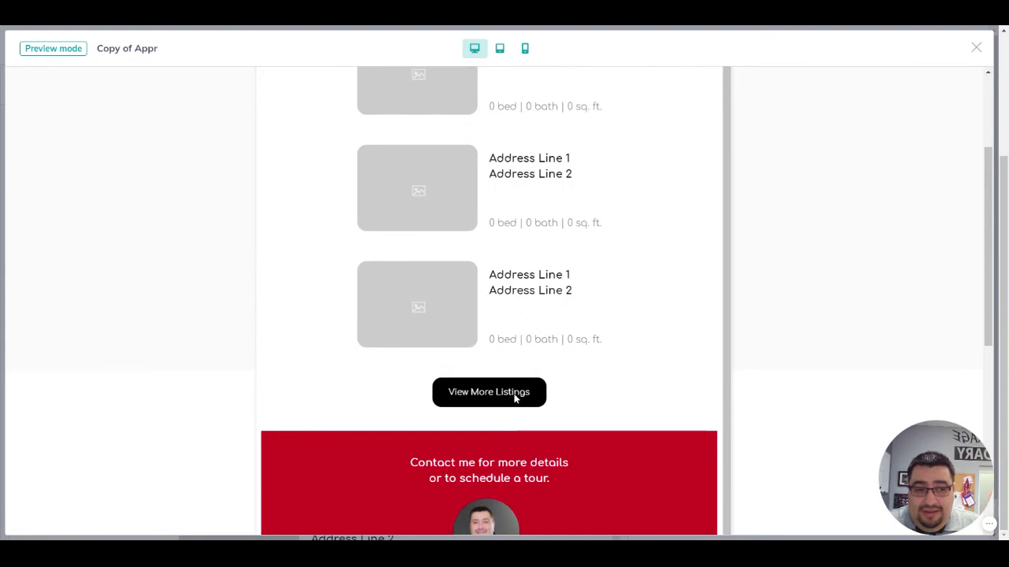
scroll(508, 457, "up", 2)
scroll(568, 236, "up", 1)
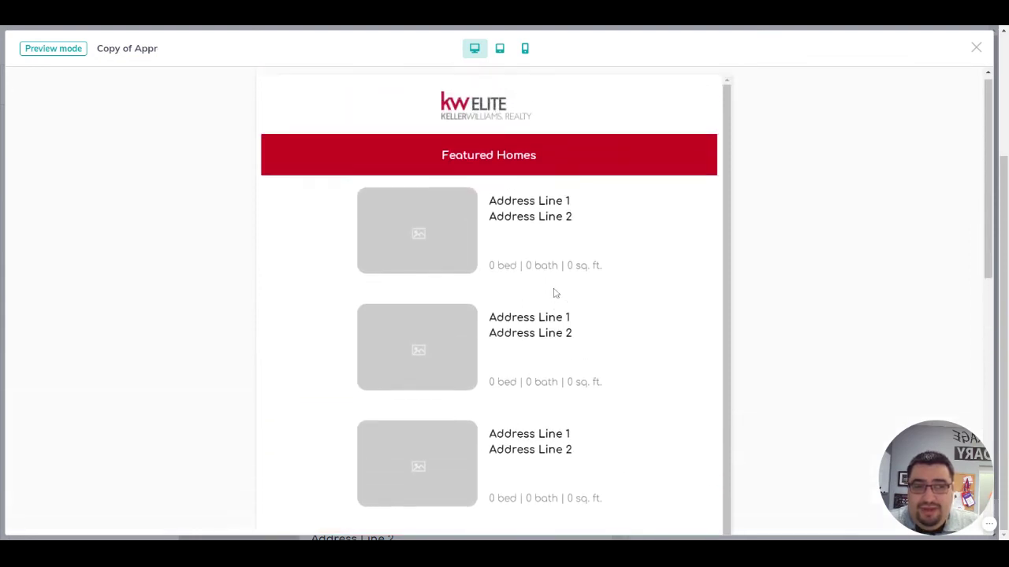
left_click(976, 49)
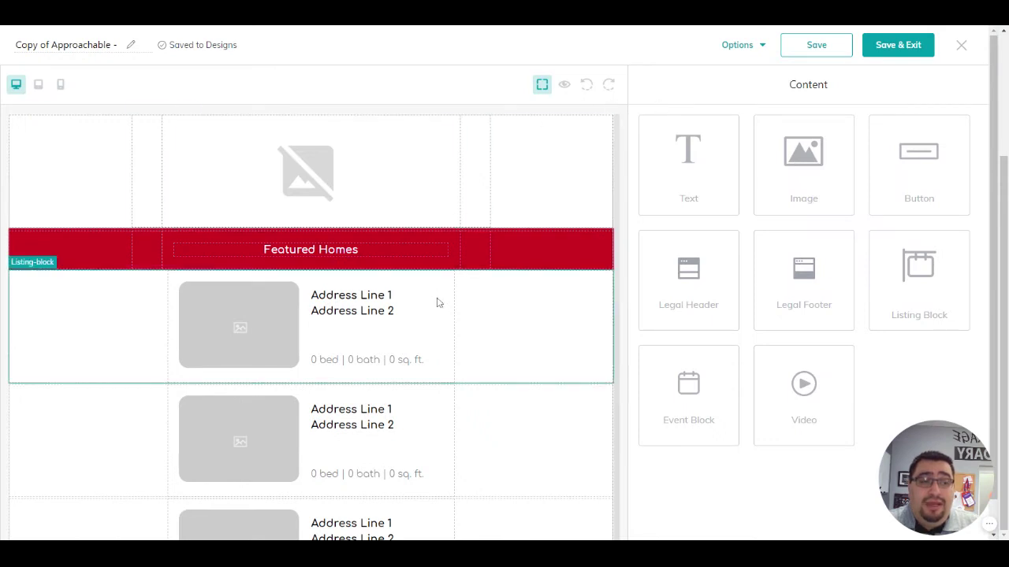
left_click(901, 48)
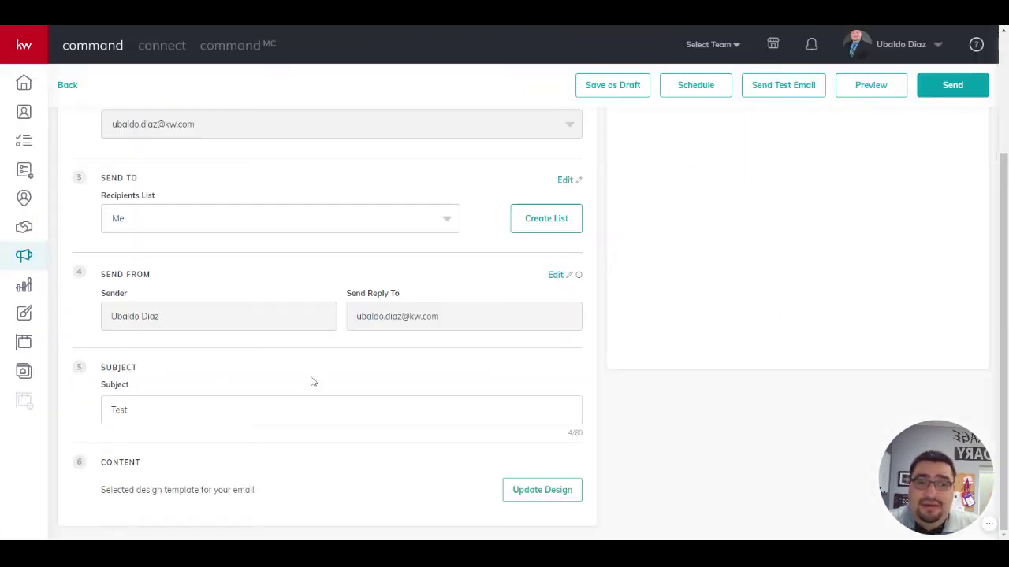
Step: Scroll the Test campaign setup to check the Featured Homes email preview
scroll(798, 278, "up", 3)
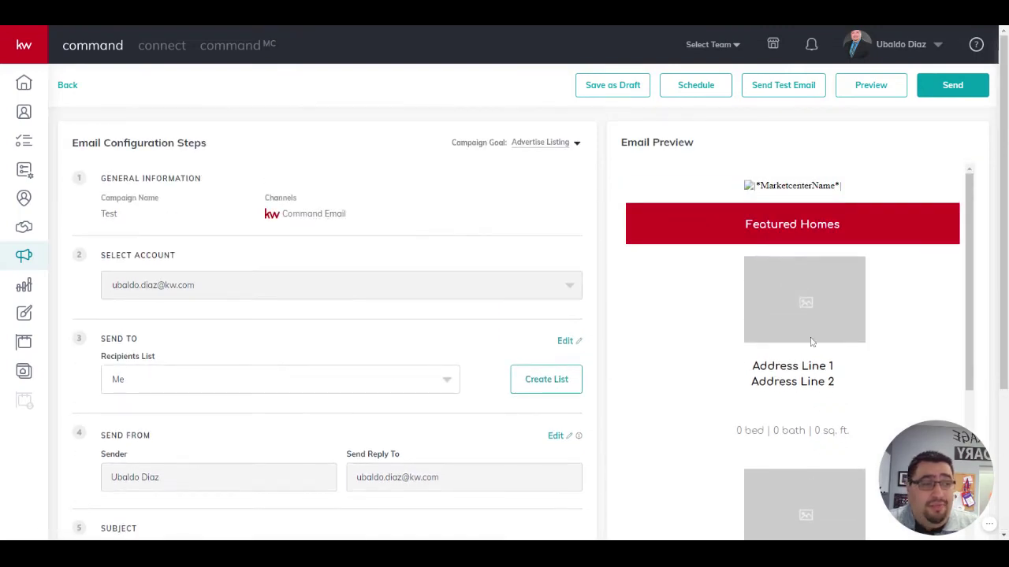
scroll(790, 377, "down", 10)
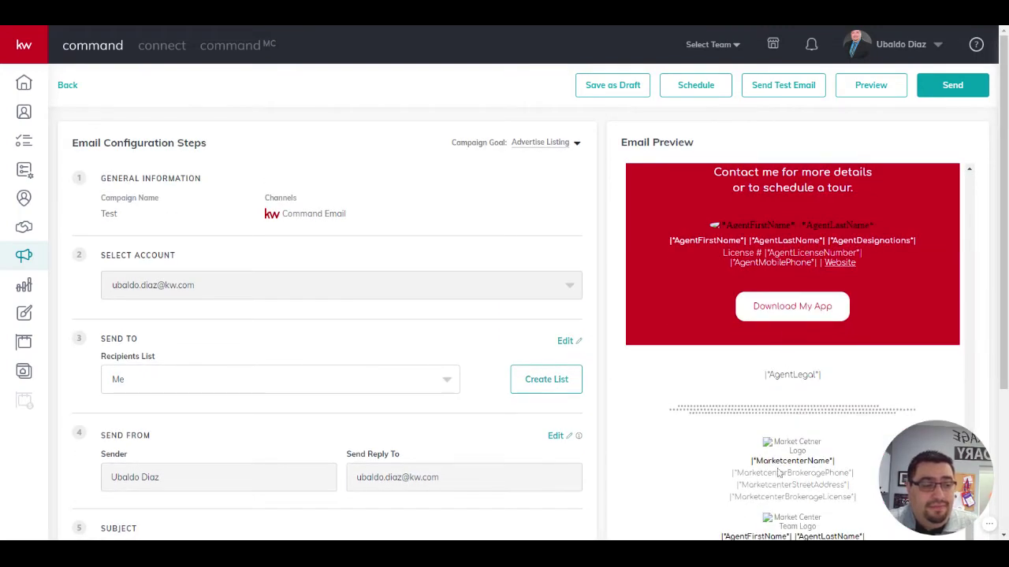
scroll(777, 473, "down", 3)
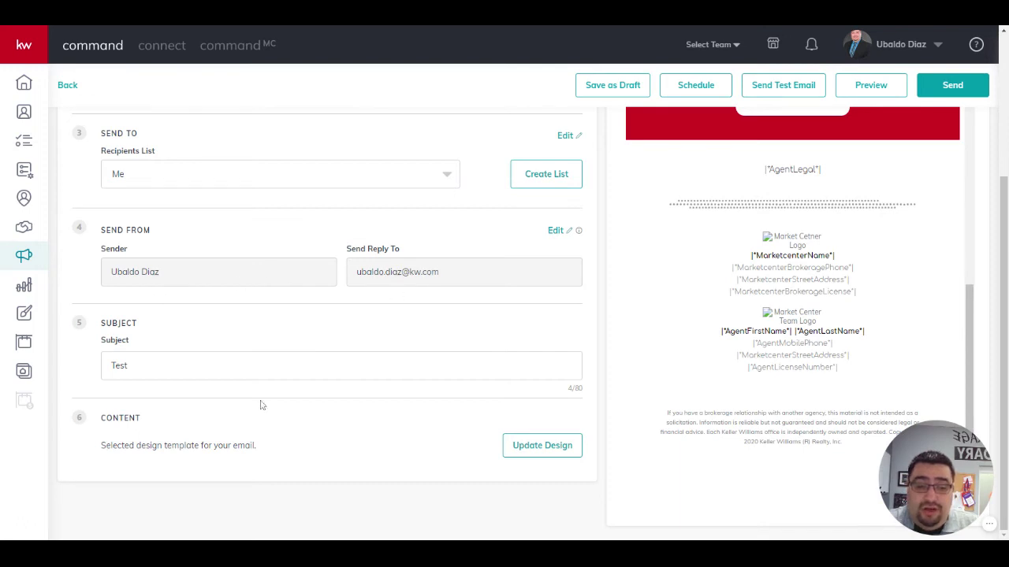
Step: Send the Test campaign immediately after reviewing the send dialog
left_click(951, 88)
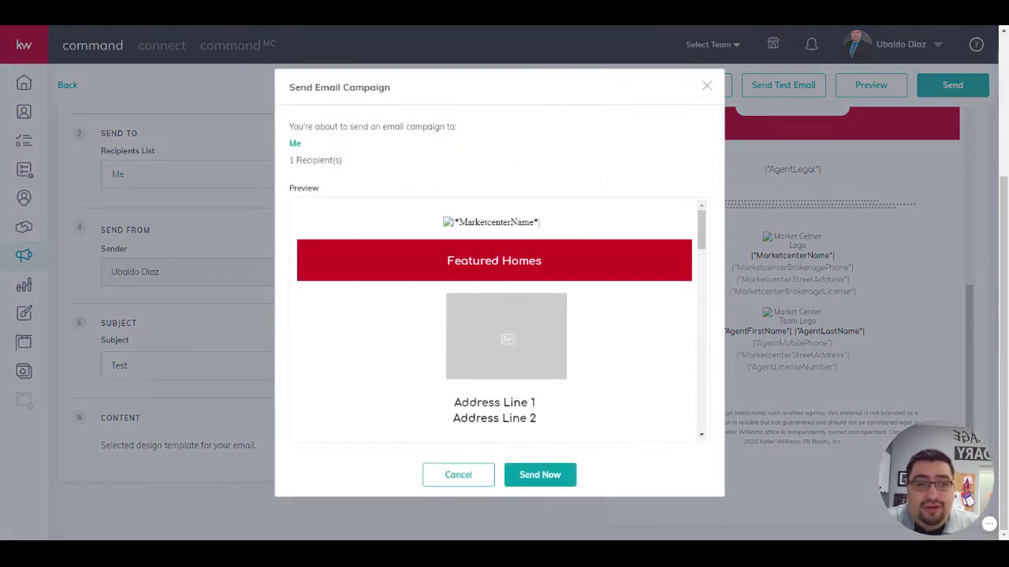
scroll(581, 237, "down", 15)
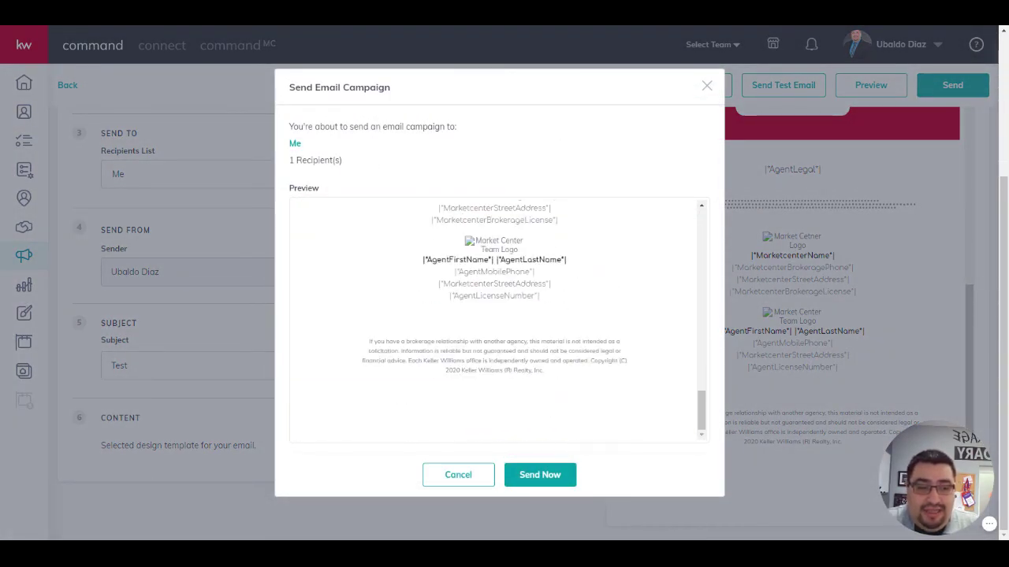
left_click(551, 478)
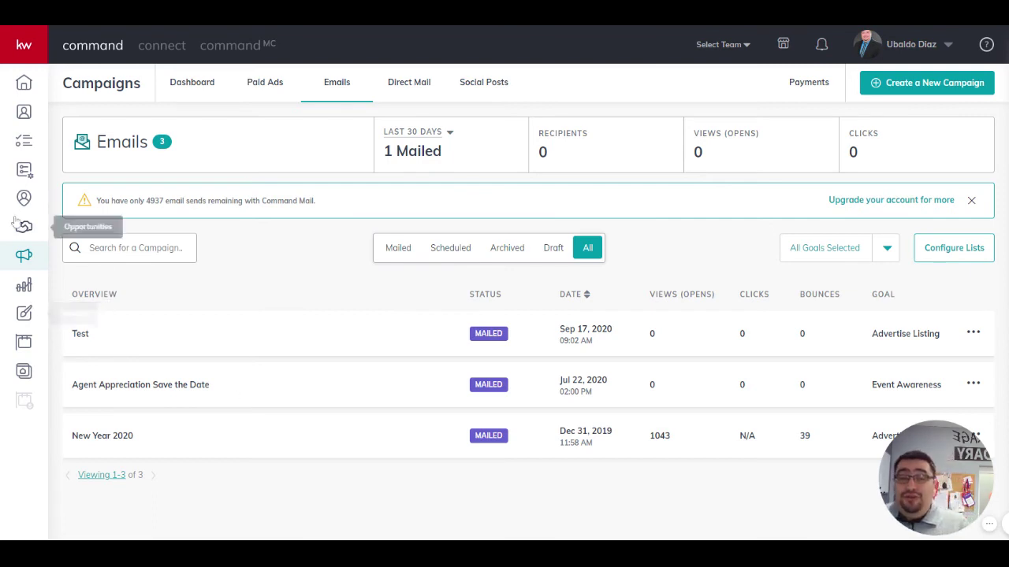
Step: Create a new blank email design from scratch in Designs
left_click(24, 314)
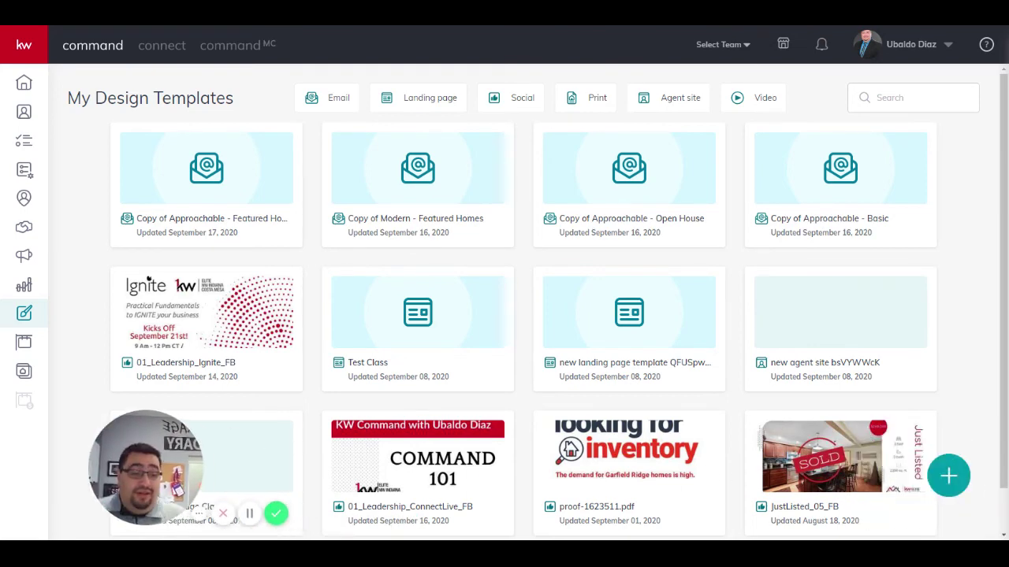
left_click(950, 476)
left_click(401, 244)
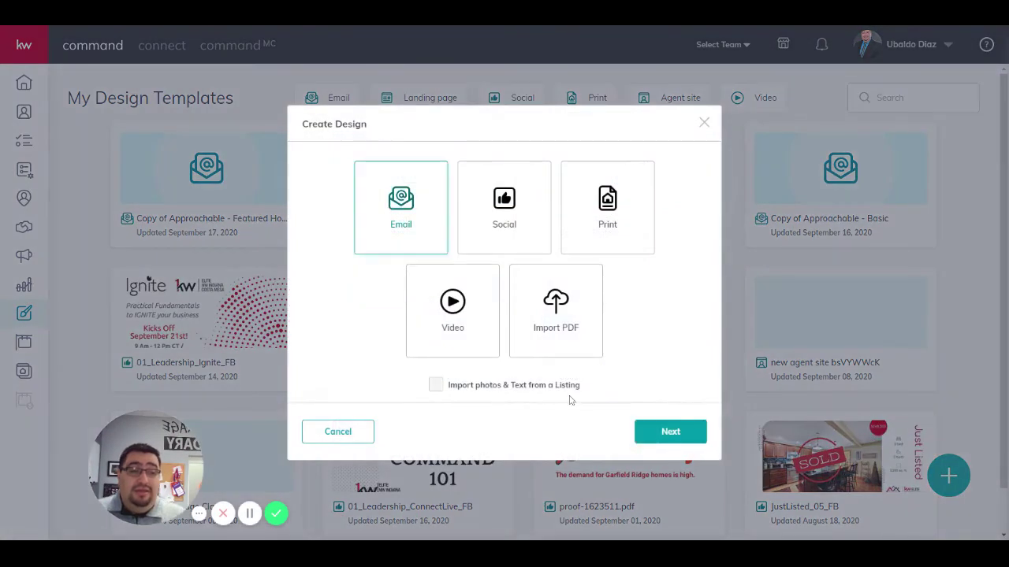
left_click(669, 433)
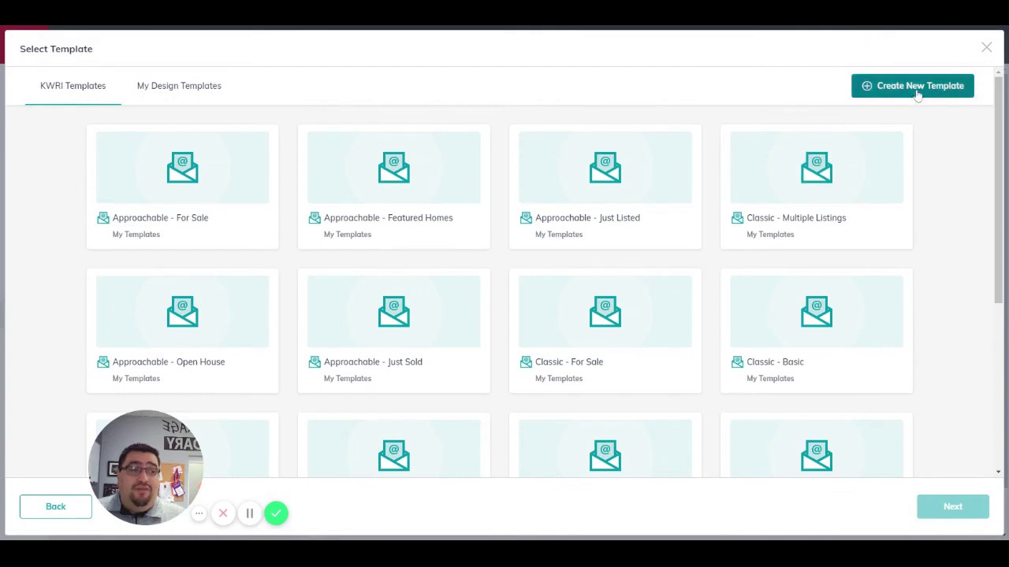
left_click(895, 92)
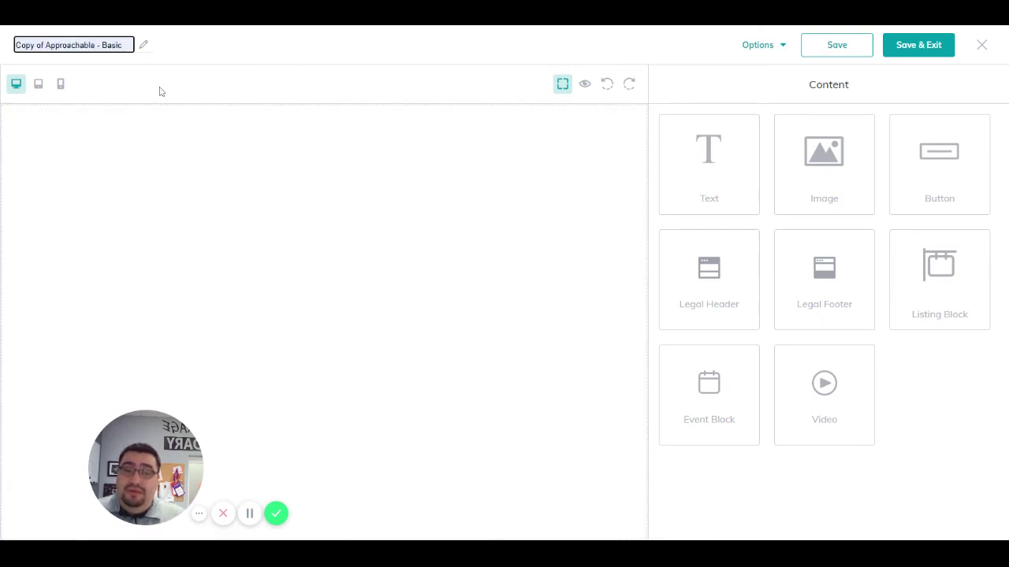
Step: Rename the template 'Listing' and add a Legal Header with a Text block below
left_click(86, 68)
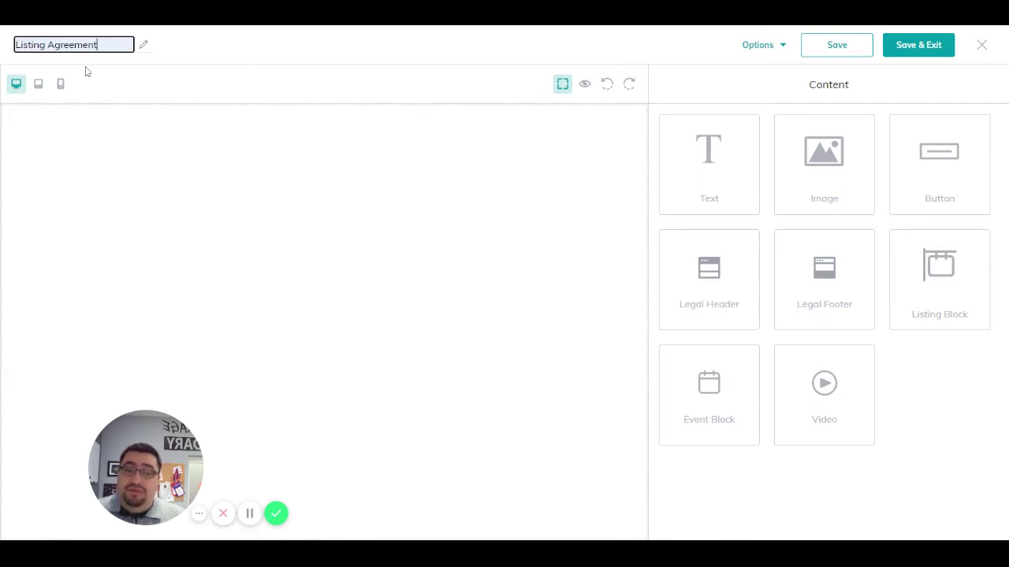
key("BackSpace")
key("BackSpace")
key("BackSpace")
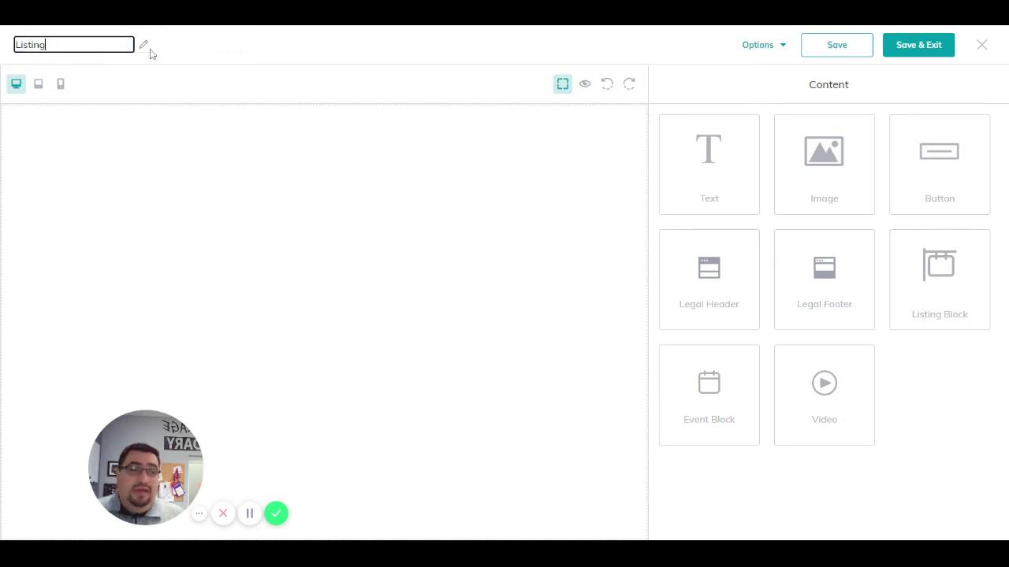
key("Return")
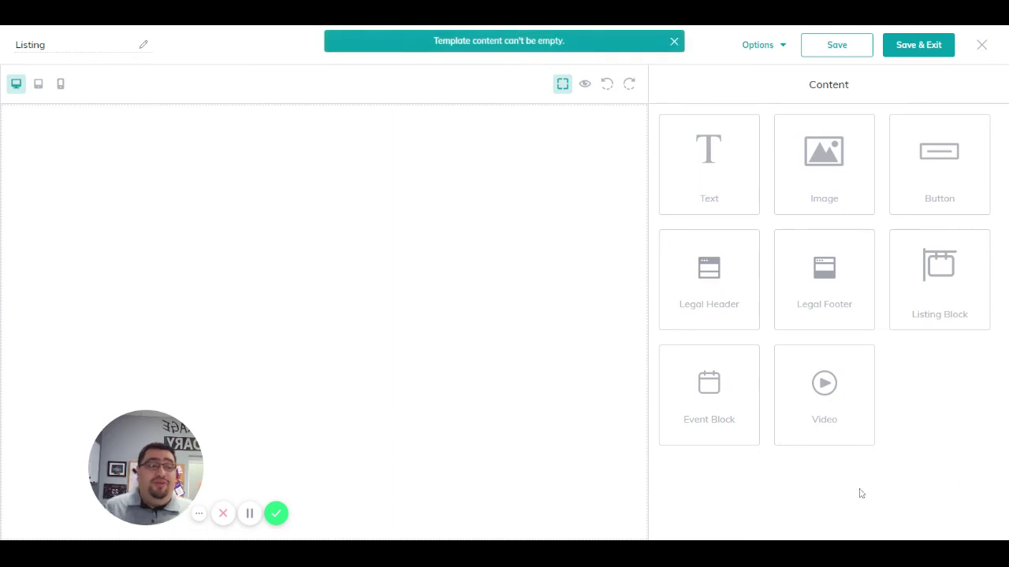
left_click_drag(714, 304, 404, 180)
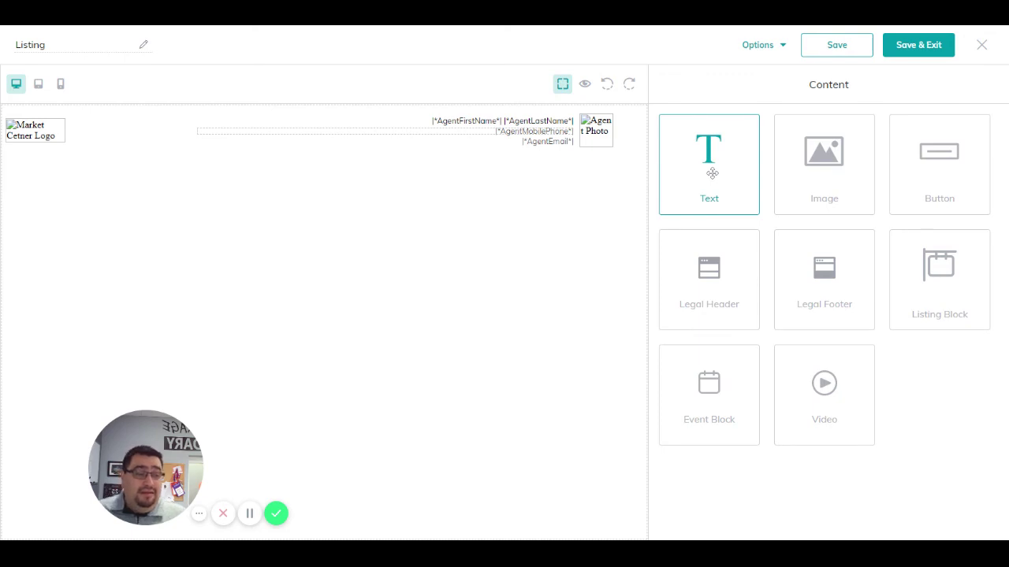
left_click_drag(712, 173, 710, 176)
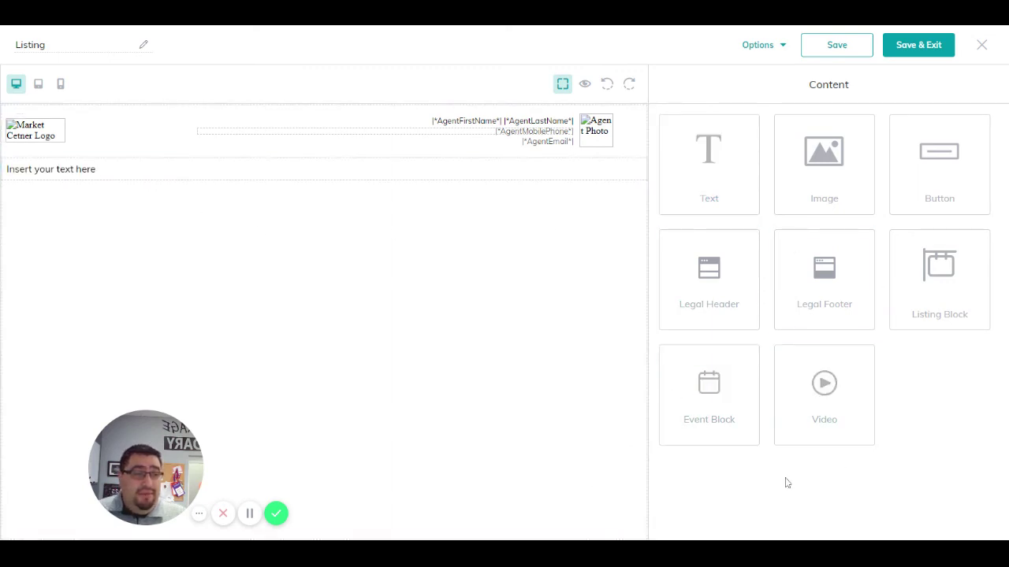
Step: Add a video block under the text and paste in its video link
left_click_drag(838, 396, 543, 331)
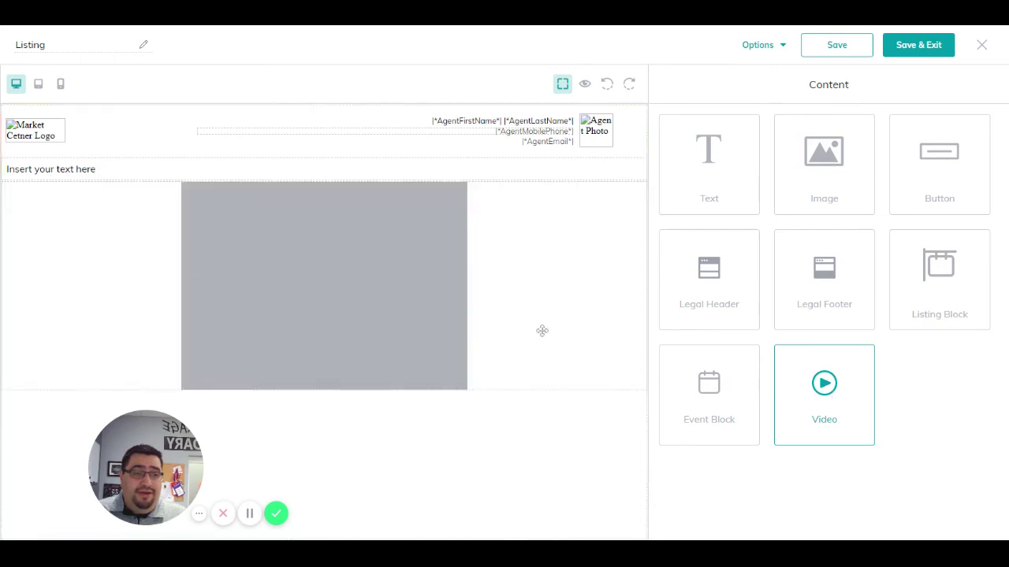
left_click(686, 89)
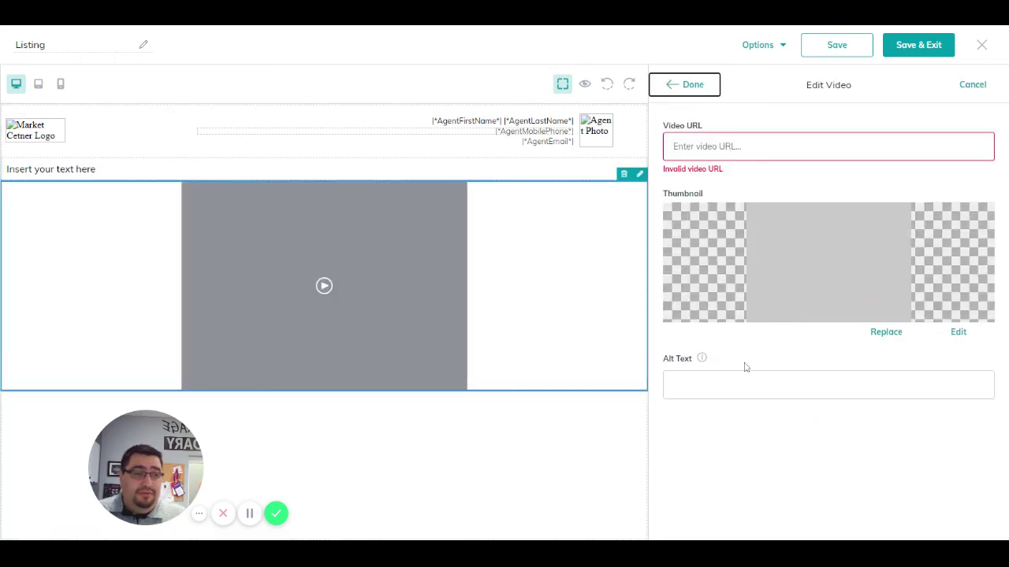
left_click(672, 145)
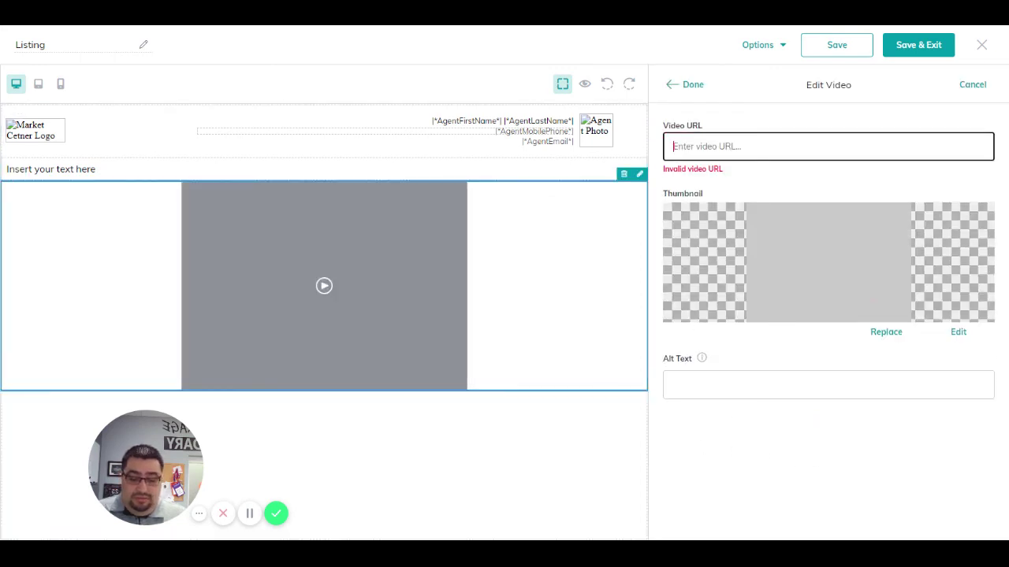
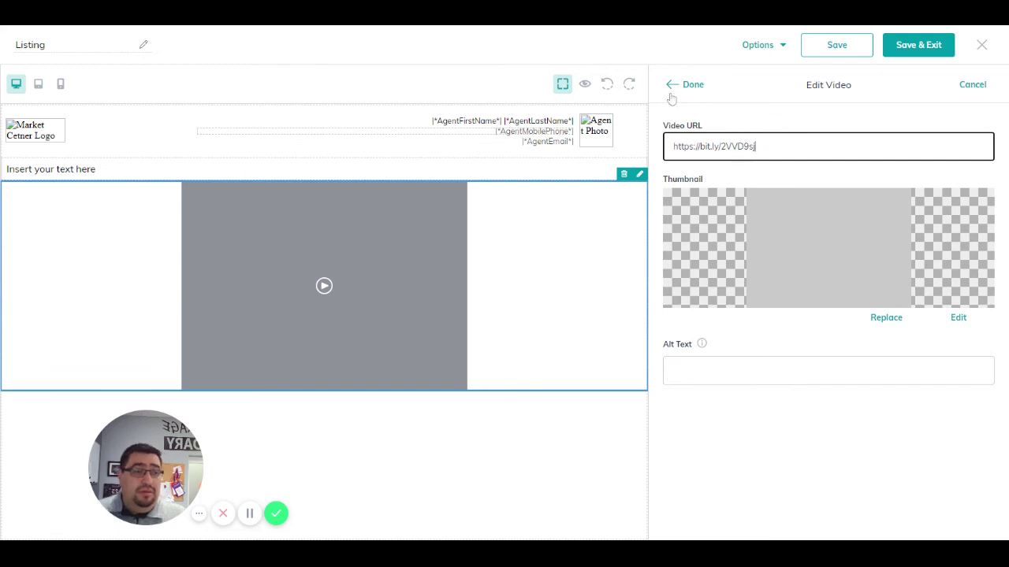
left_click(674, 90)
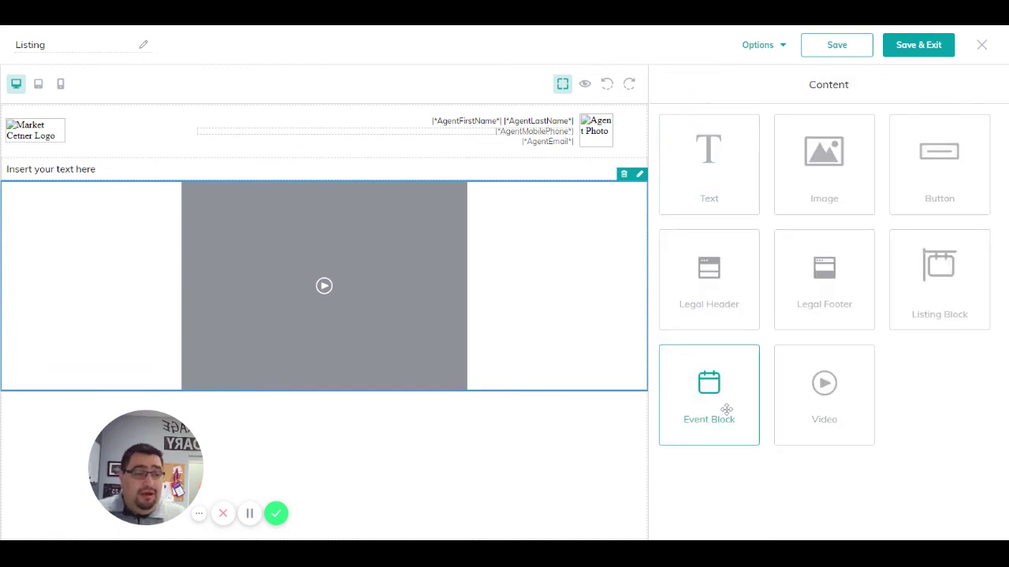
Step: Add an Event Block and review its image, date and VIEW DETAILS web link settings
left_click_drag(726, 410, 551, 418)
scroll(465, 317, "down", 3)
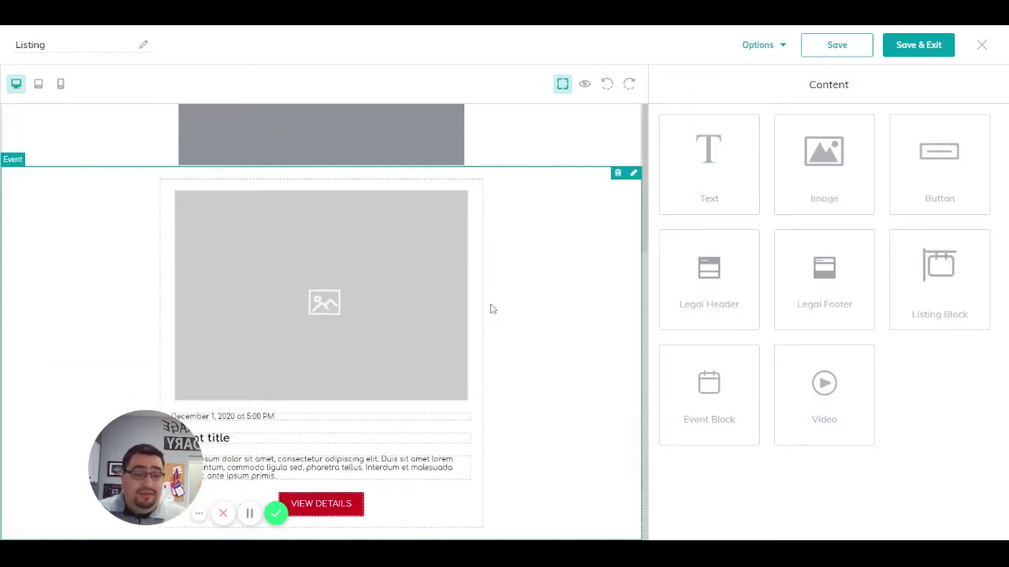
left_click(369, 290)
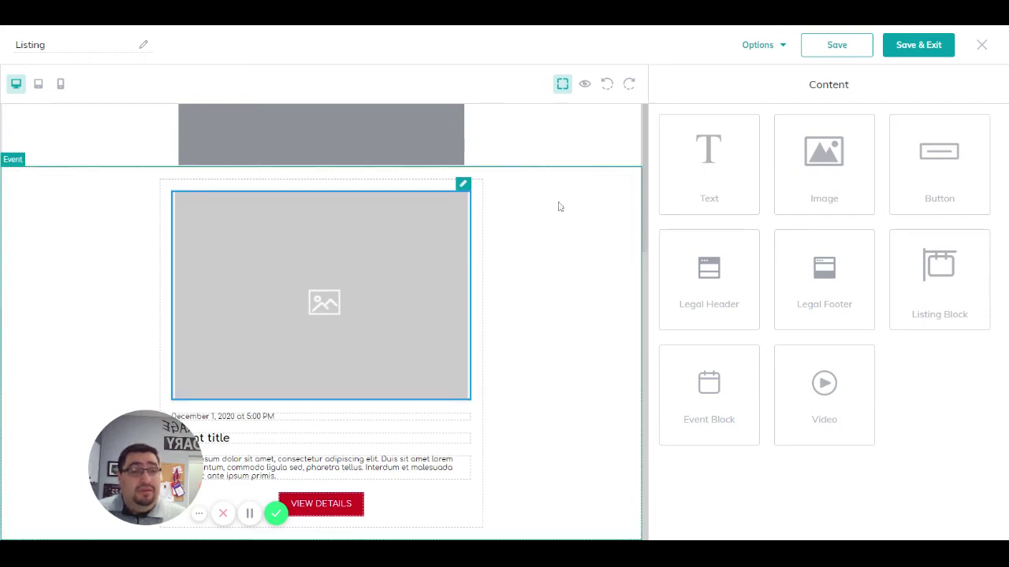
left_click(463, 186)
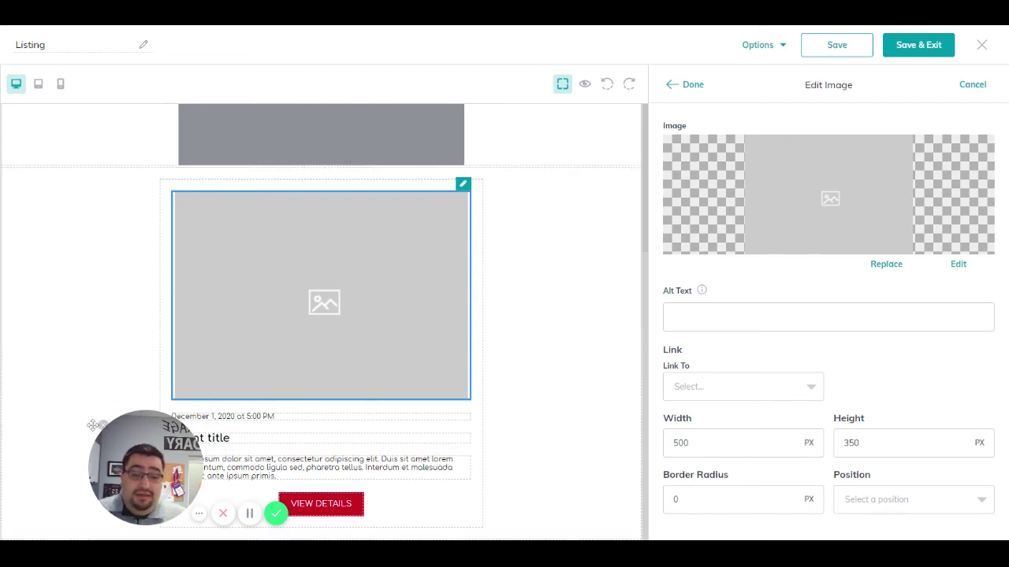
left_click(103, 426)
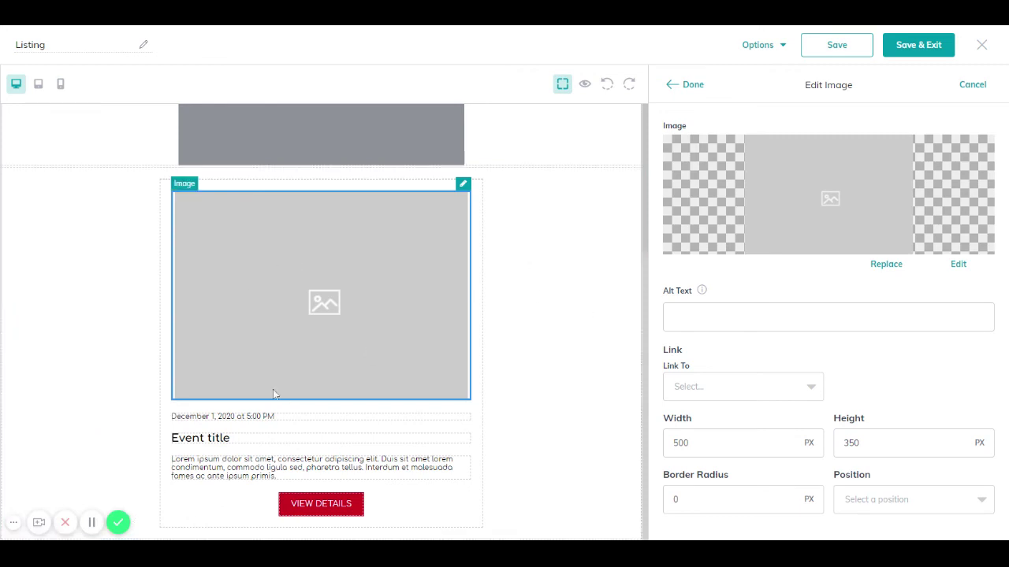
left_click(416, 417)
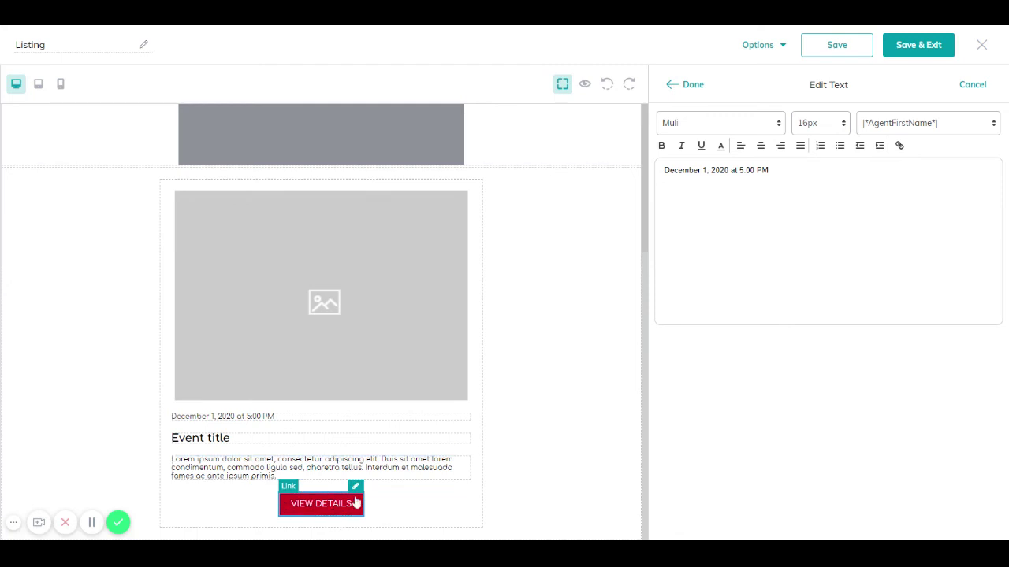
left_click(354, 489)
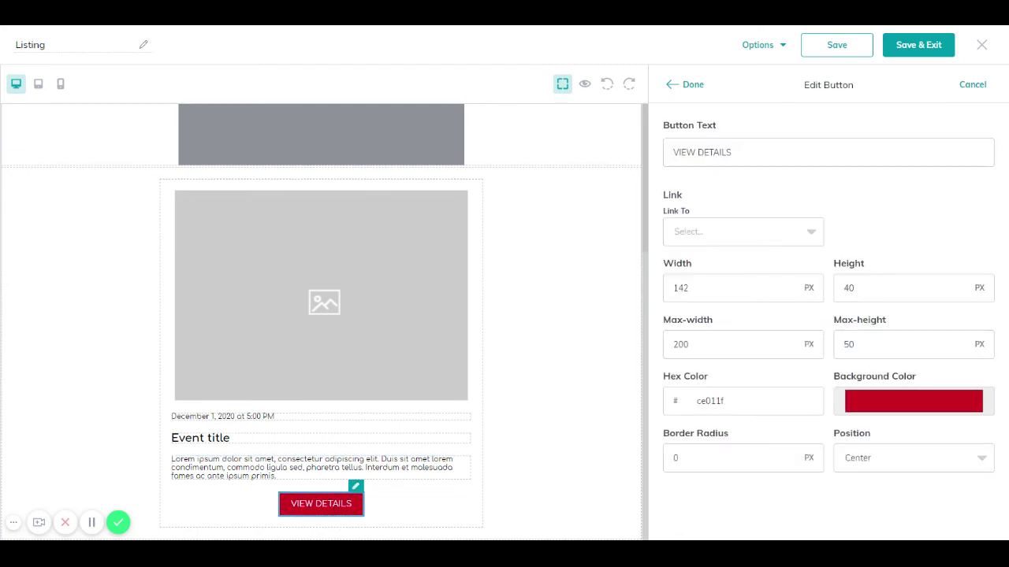
left_click(718, 233)
left_click(714, 318)
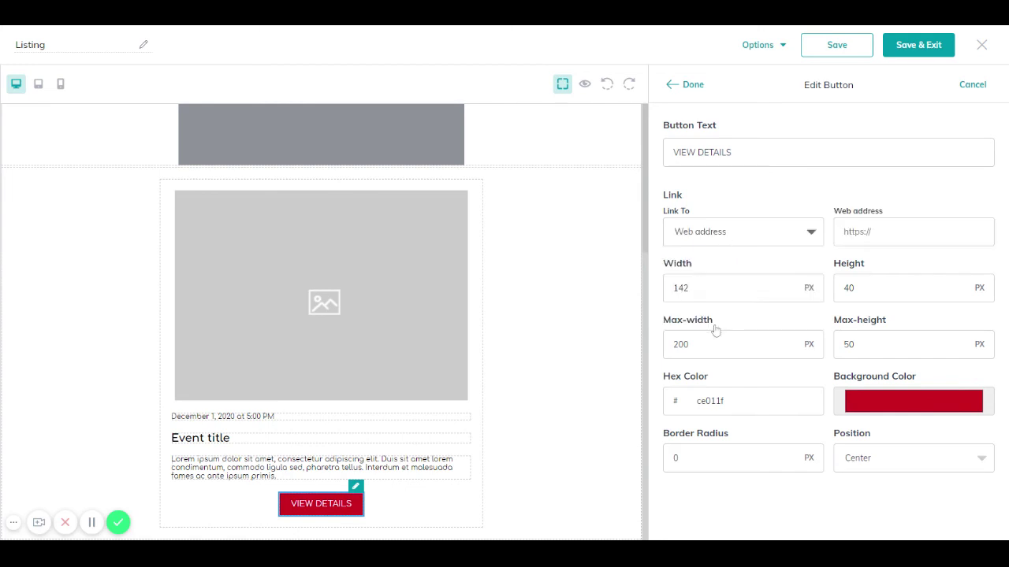
left_click(913, 232)
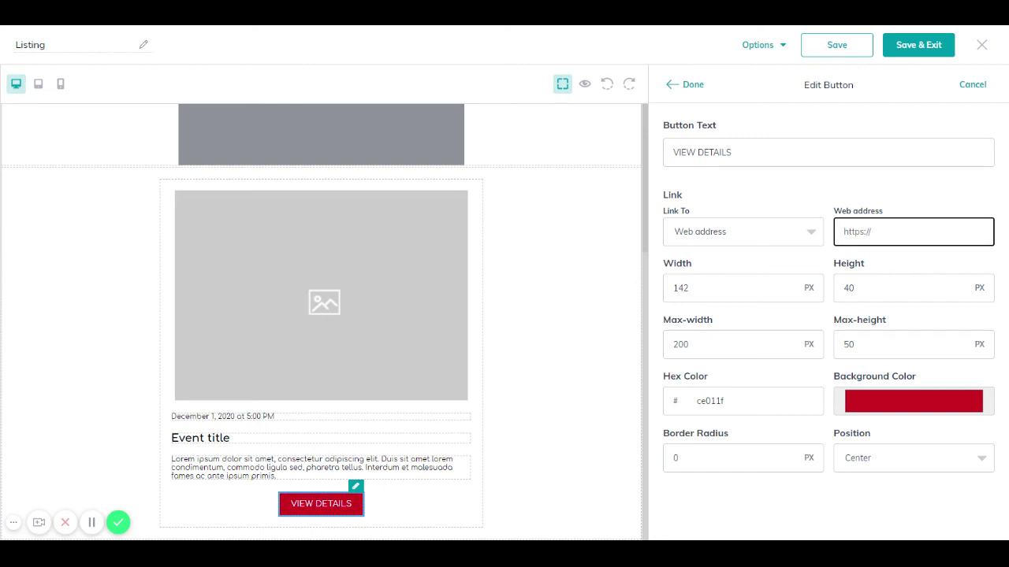
Step: Delete the Event section from the design
scroll(421, 286, "up", 3)
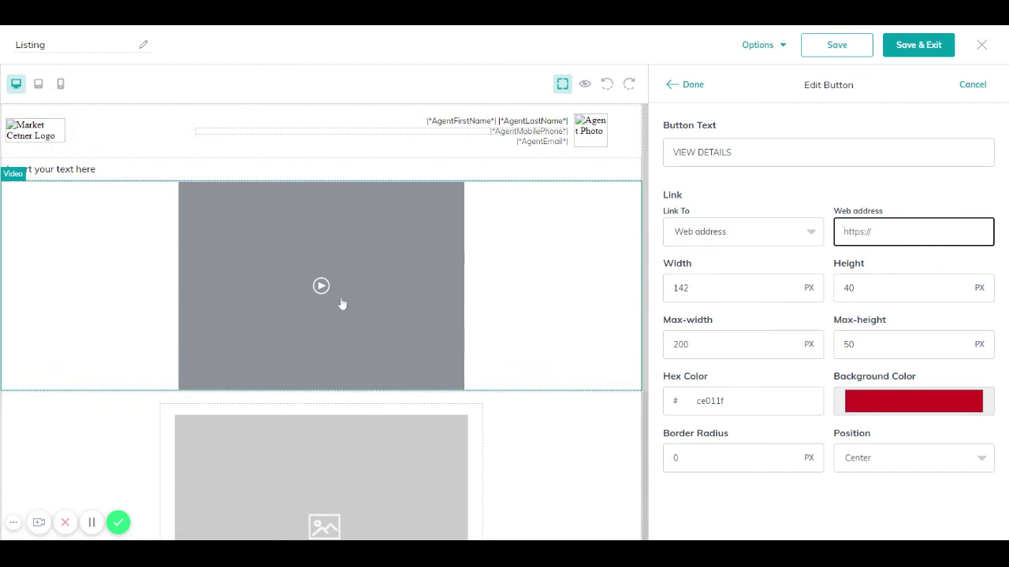
scroll(358, 331, "down", 2)
scroll(358, 331, "down", 2)
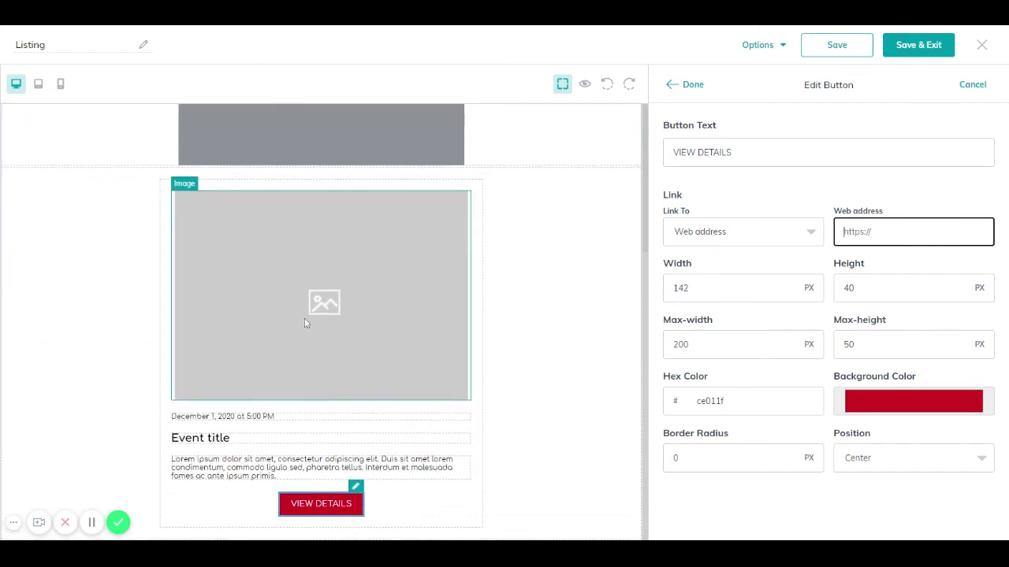
scroll(607, 237, "up", 3)
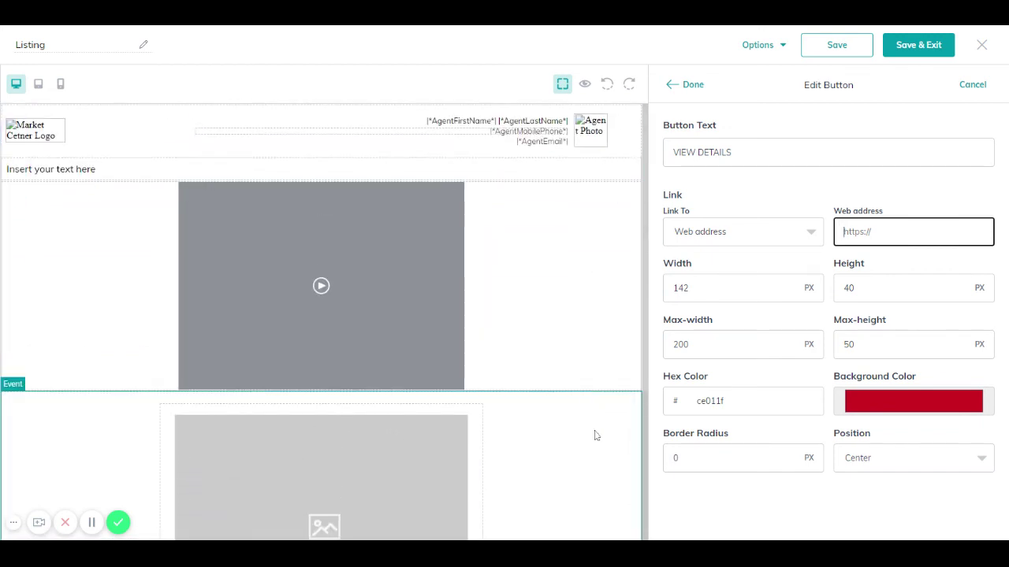
left_click(633, 386)
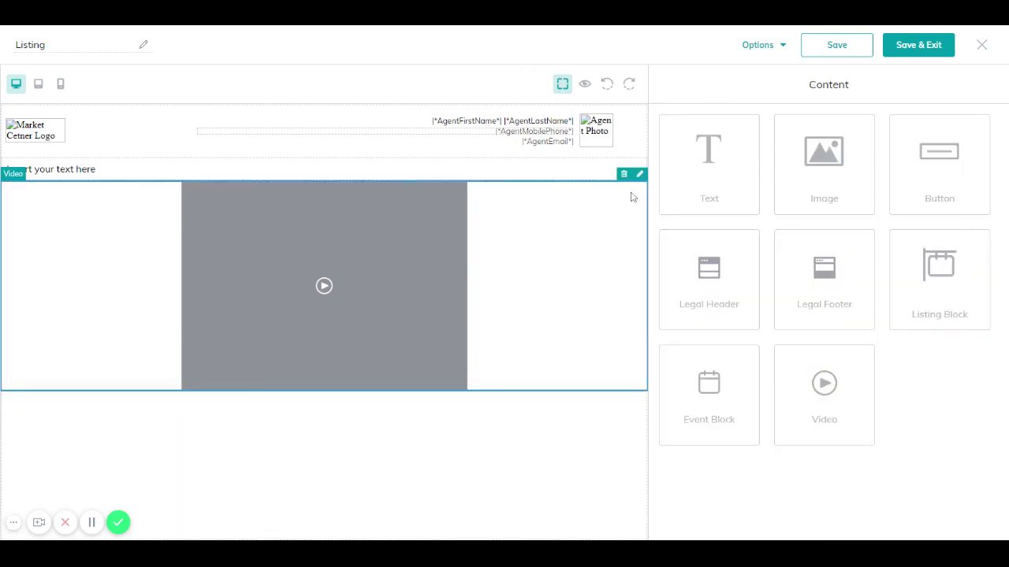
Step: Swap the video for a Cedar Rapids listing block ($93000, 1200 sq. ft.) and add a legal footer
left_click(623, 173)
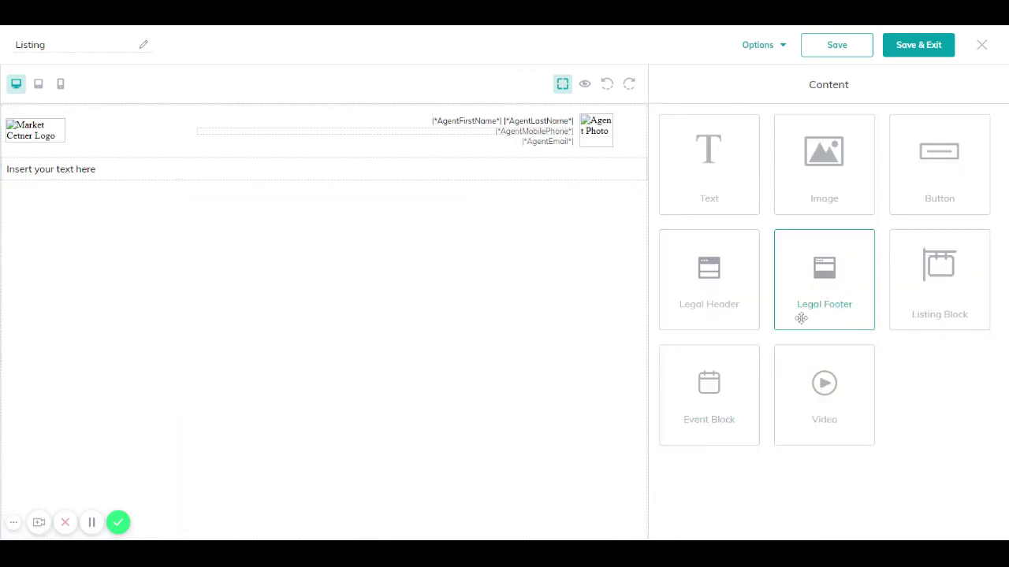
left_click_drag(928, 286, 566, 295)
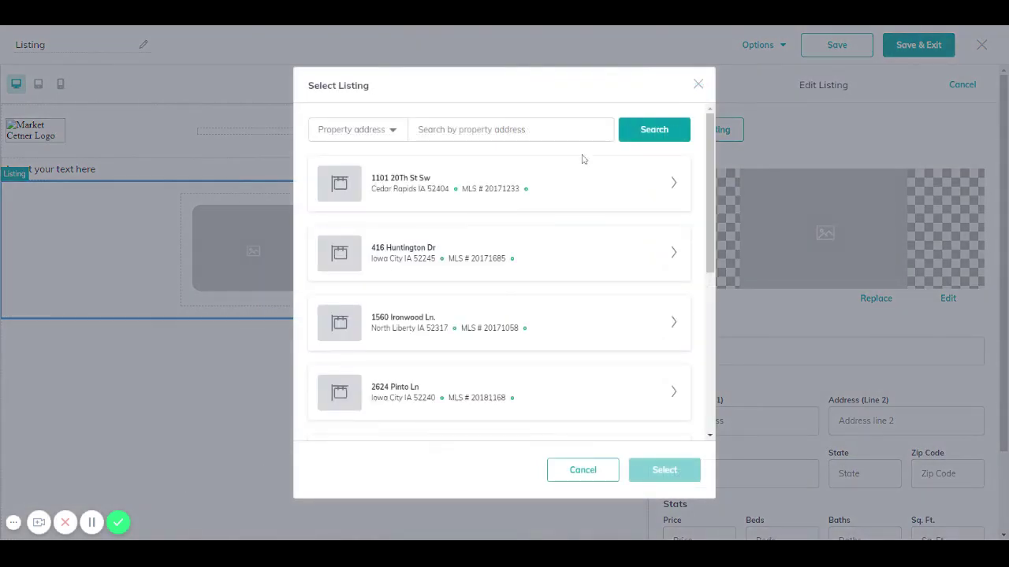
left_click(673, 185)
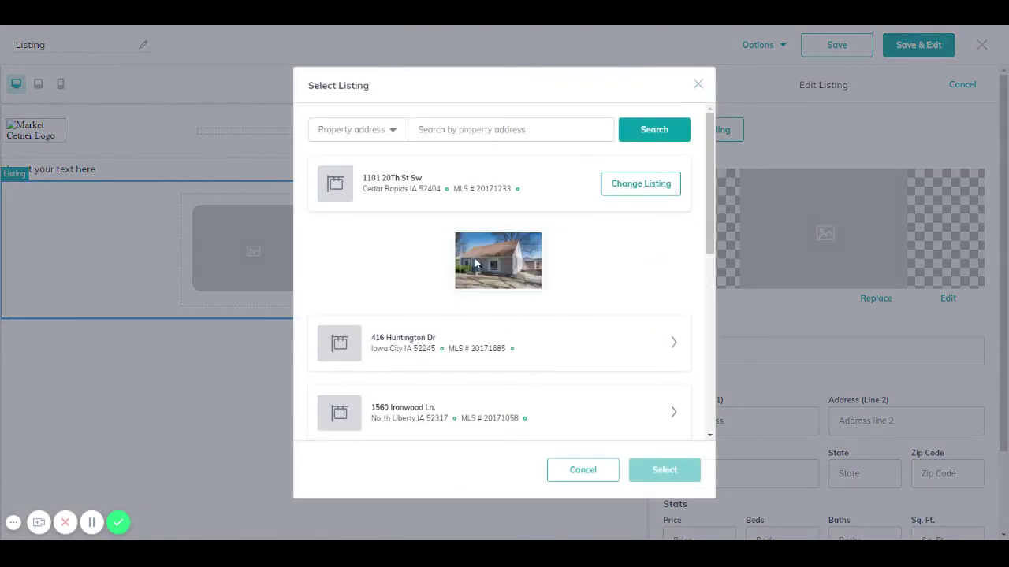
left_click(666, 472)
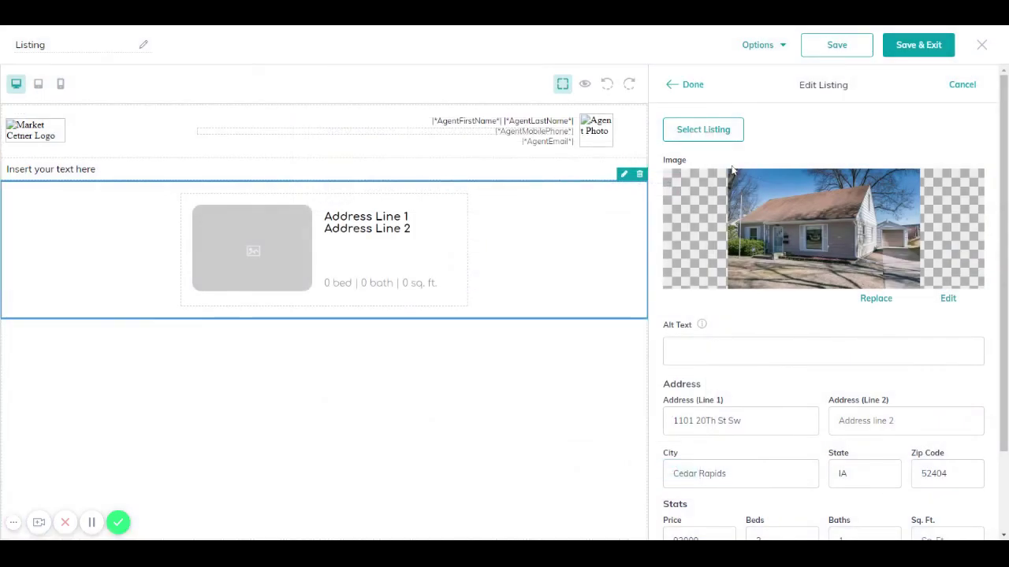
scroll(828, 315, "down", 2)
left_click(950, 442)
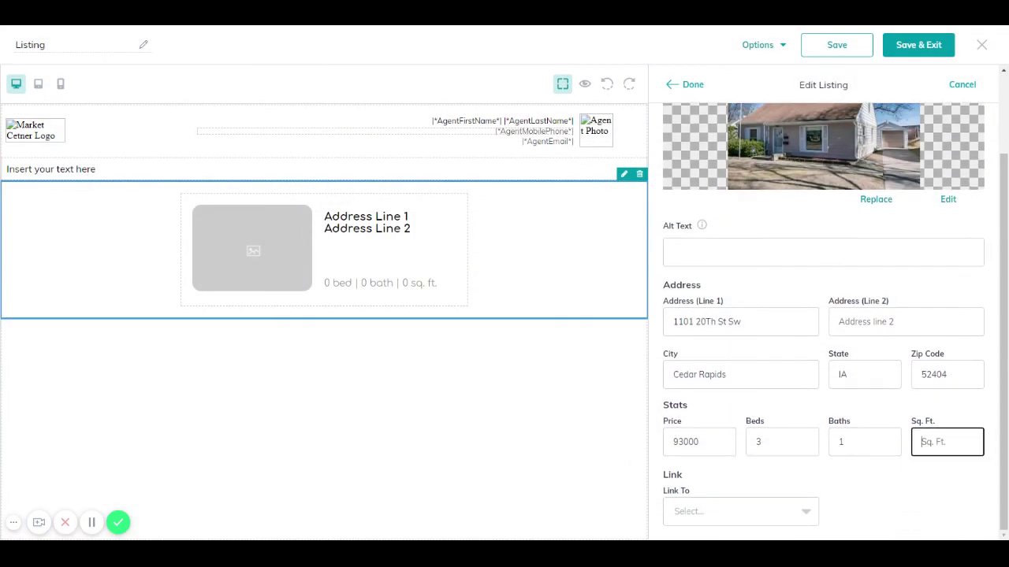
type("1200")
left_click(670, 82)
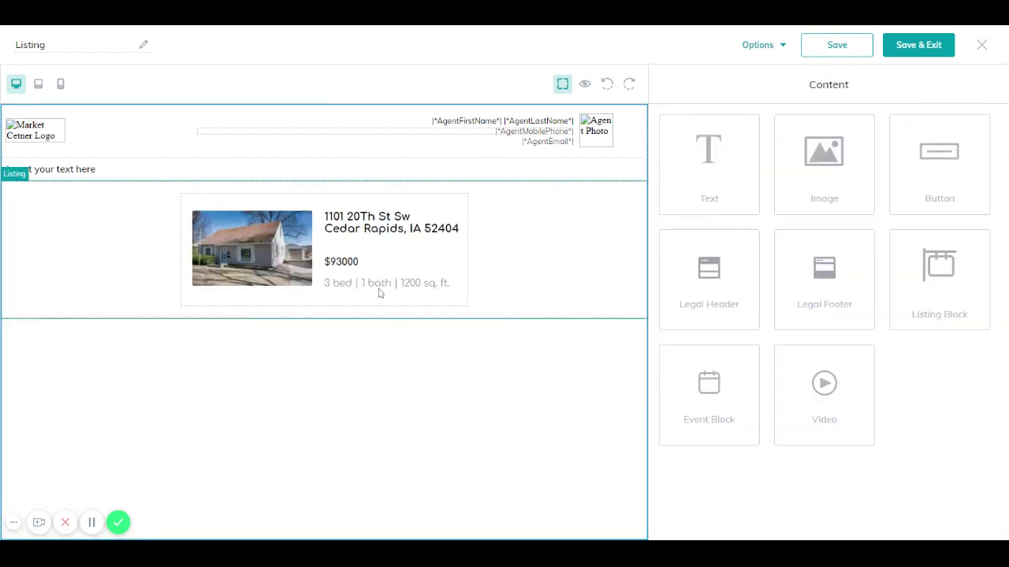
left_click(825, 303)
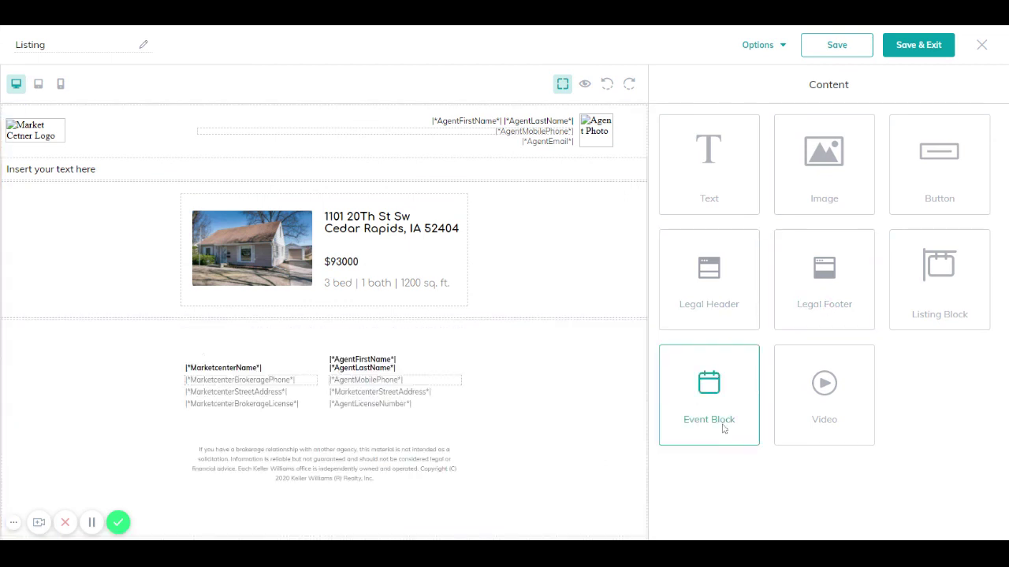
Step: Preview the Listing email through the Options menu
left_click(765, 49)
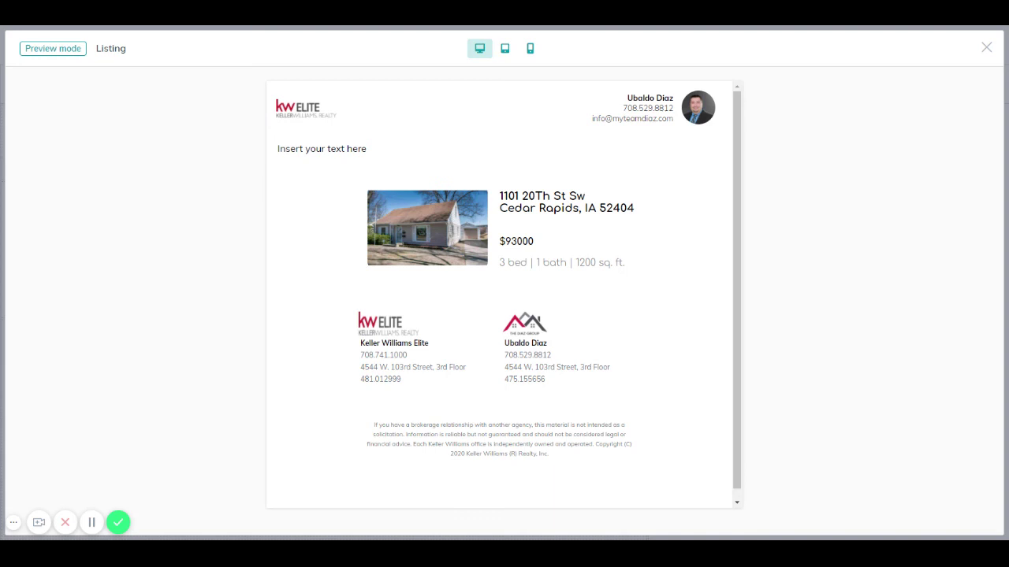
Step: Close the preview and exit the Listing template, discarding the unsaved changes
left_click(986, 48)
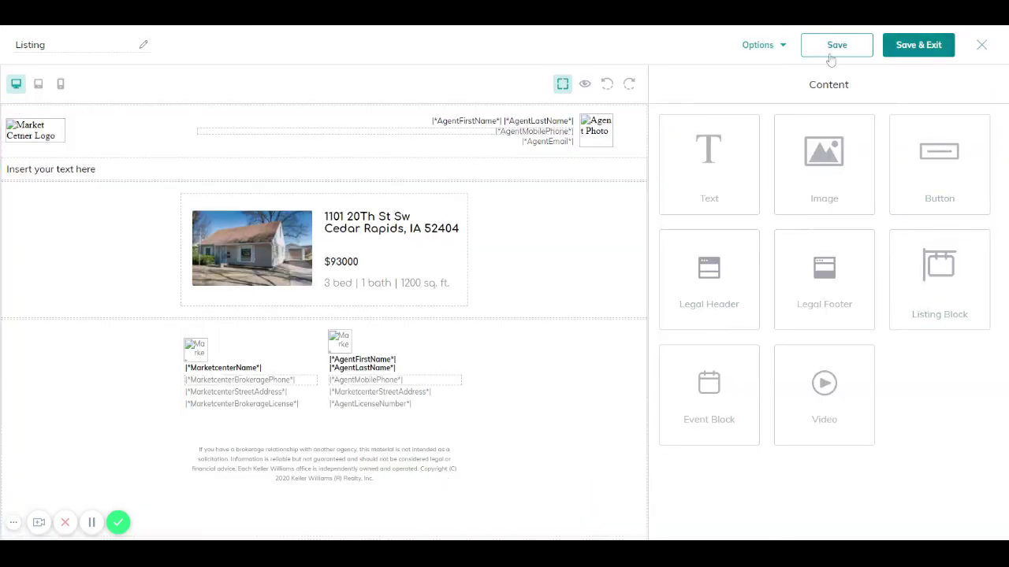
left_click(982, 45)
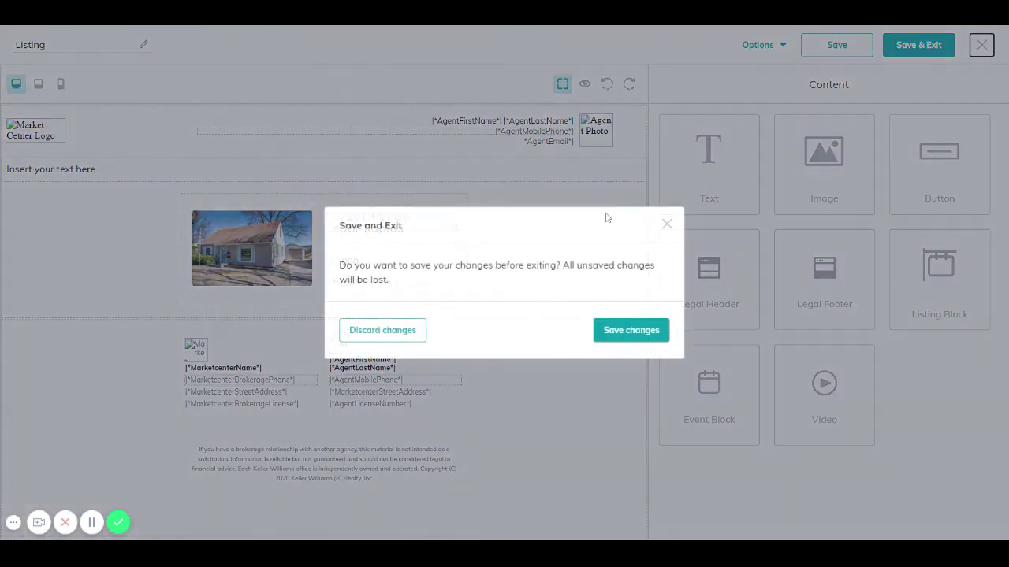
left_click(372, 338)
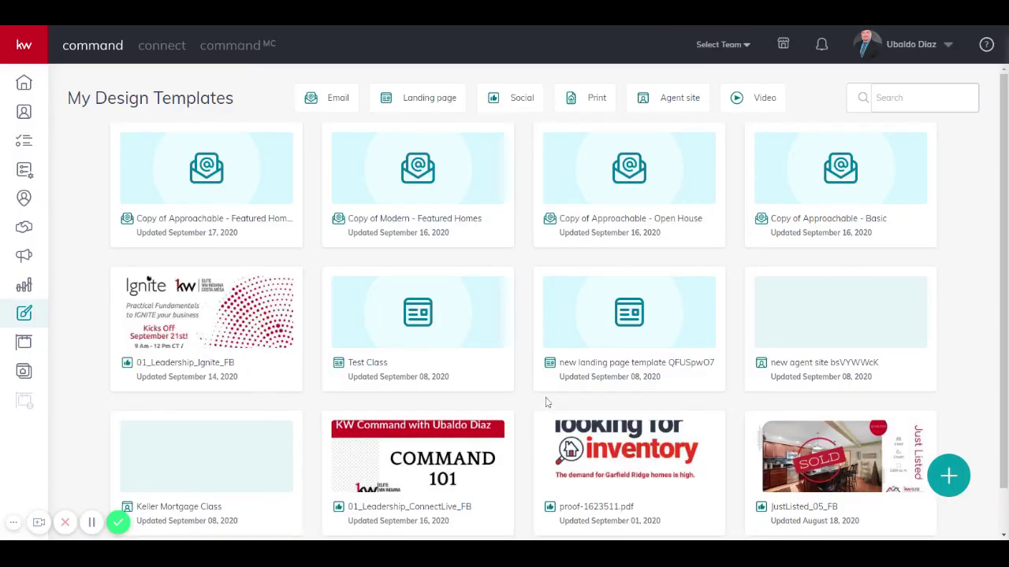